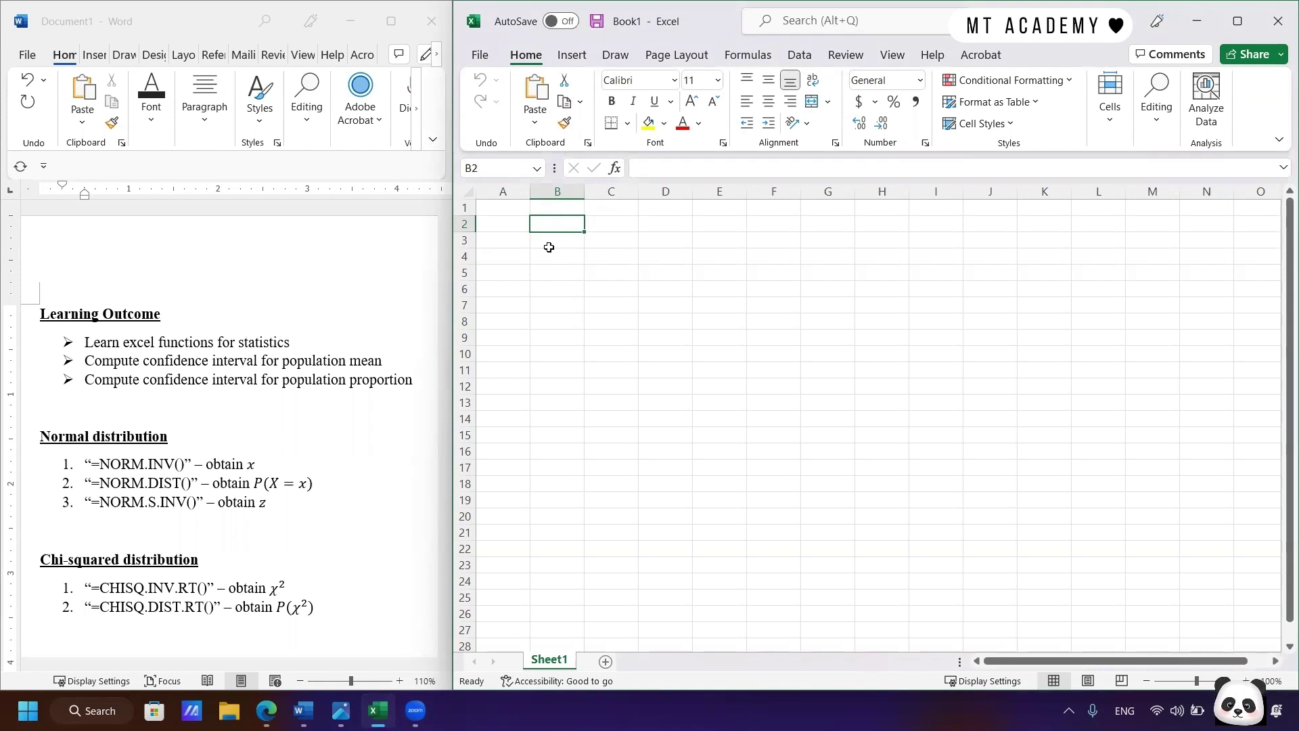
Step: Enter =RAND() in cell B2
{"action": "type", "text": "="}
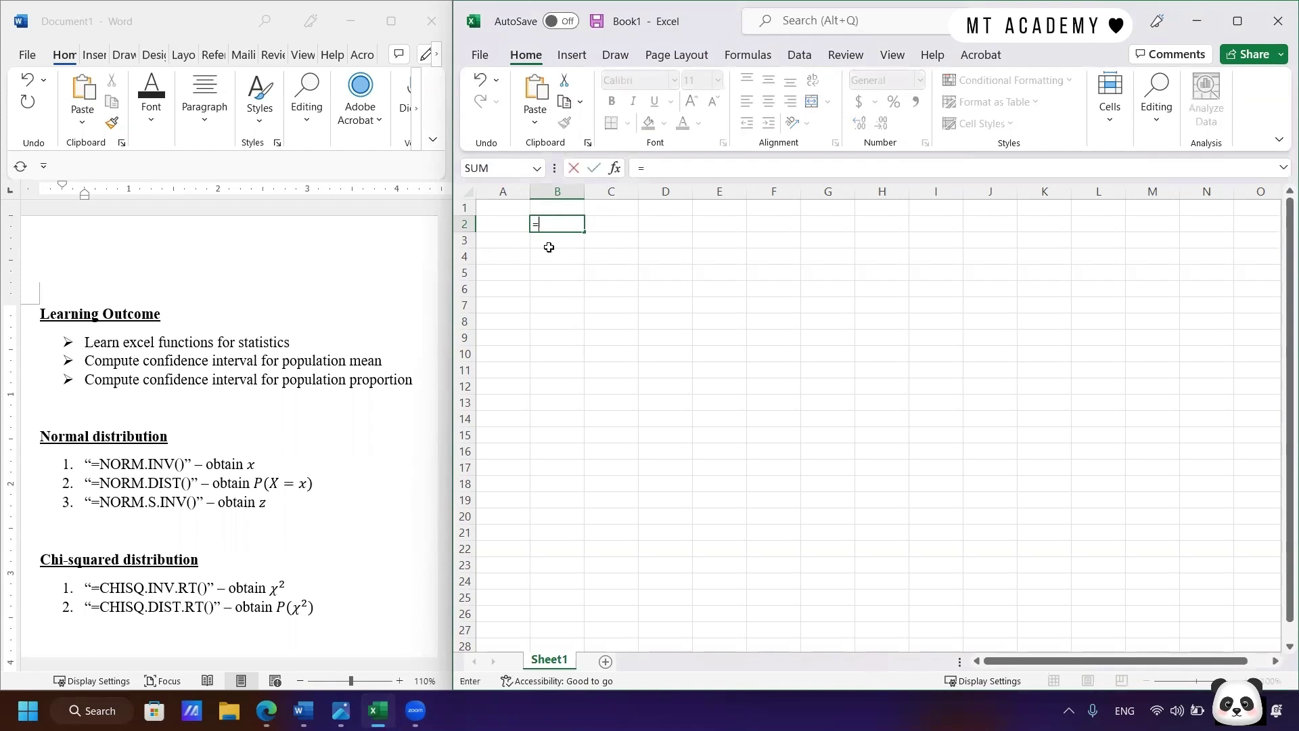
{"action": "type", "text": "rand"}
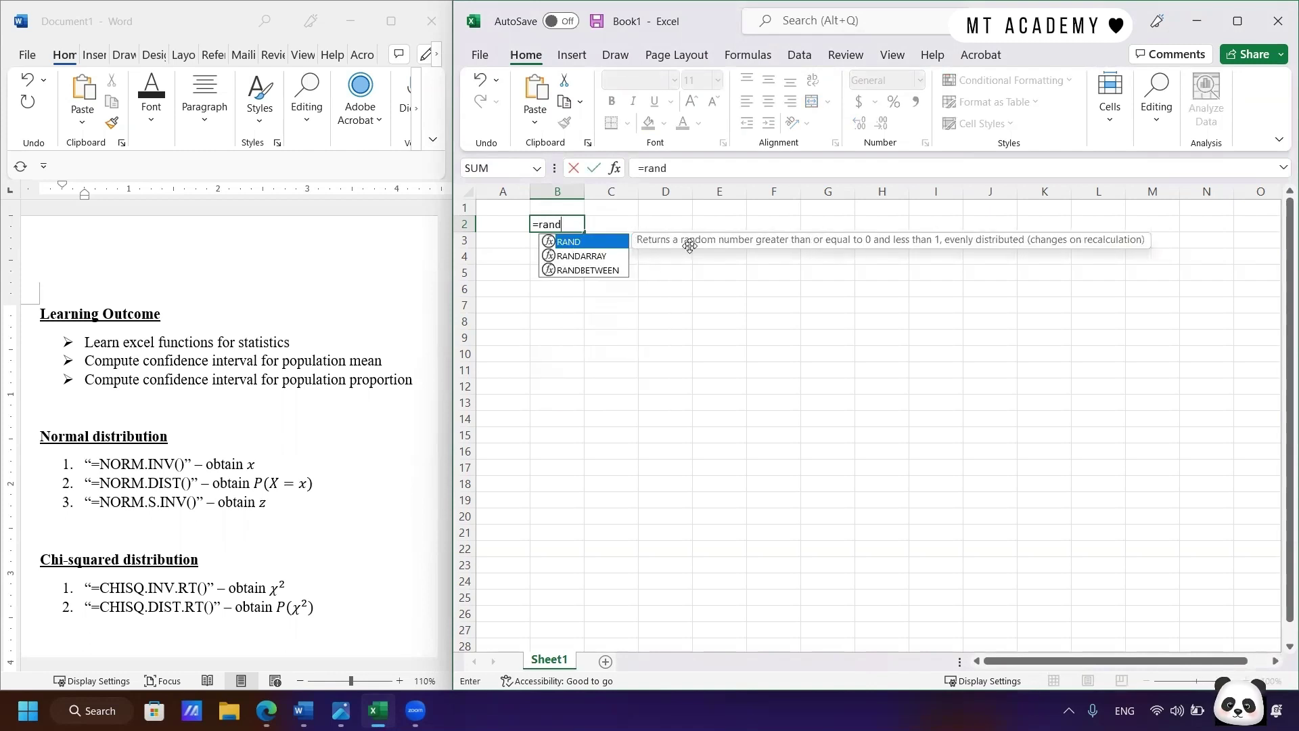
{"action": "double_click", "coordinate": [587, 241]}
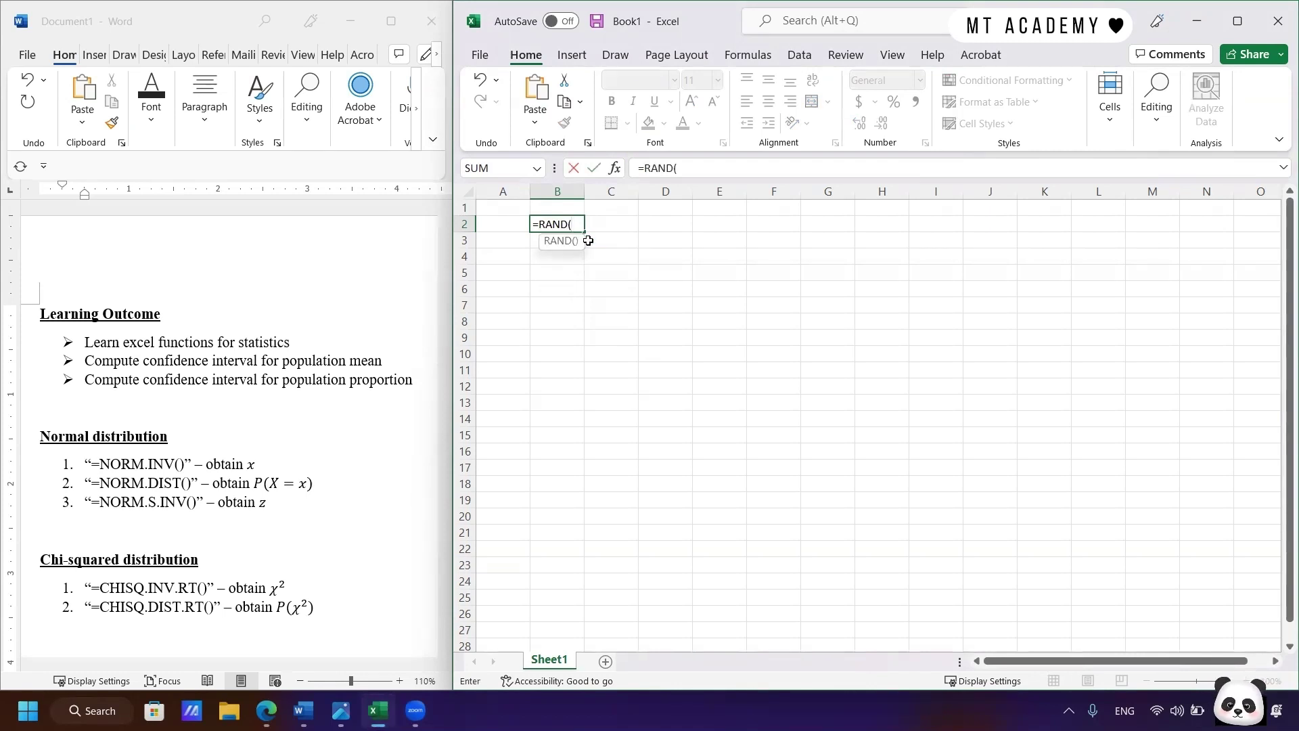
{"action": "key", "text": "Tab"}
Step: Reselect B2 and recalculate its random value three times with F9
{"action": "left_click", "coordinate": [556, 225]}
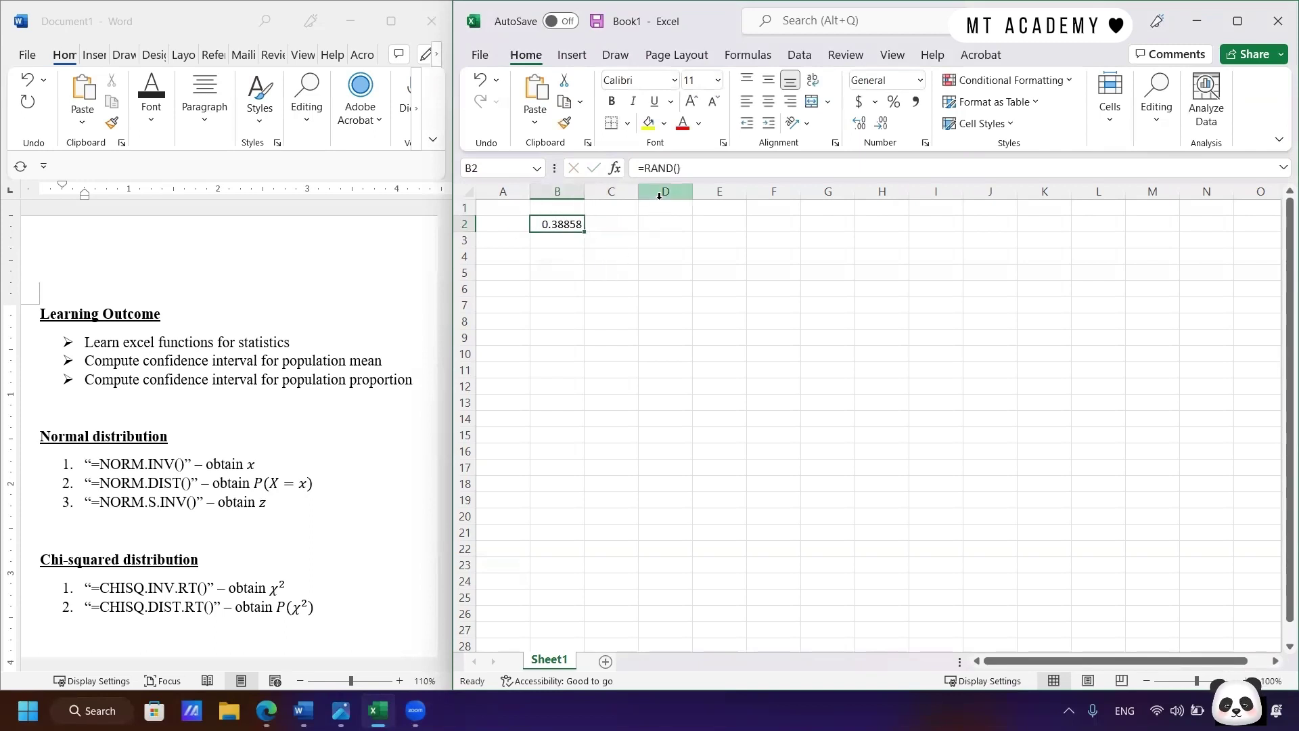
{"action": "key", "text": "F9"}
{"action": "key", "text": "F9"}
{"action": "key", "text": "F9"}
{"action": "key", "text": "F9"}
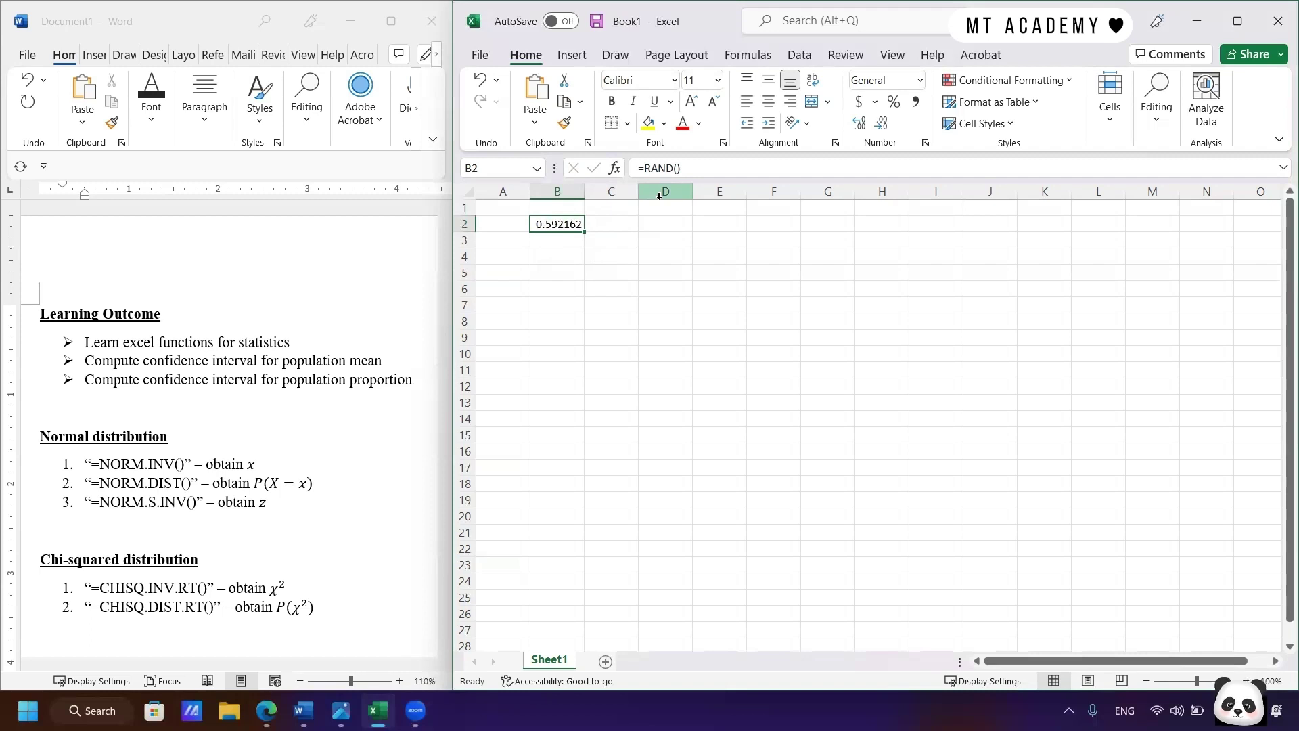
{"action": "key", "text": "F9"}
{"action": "key", "text": "F9"}
{"action": "key", "text": "F9"}
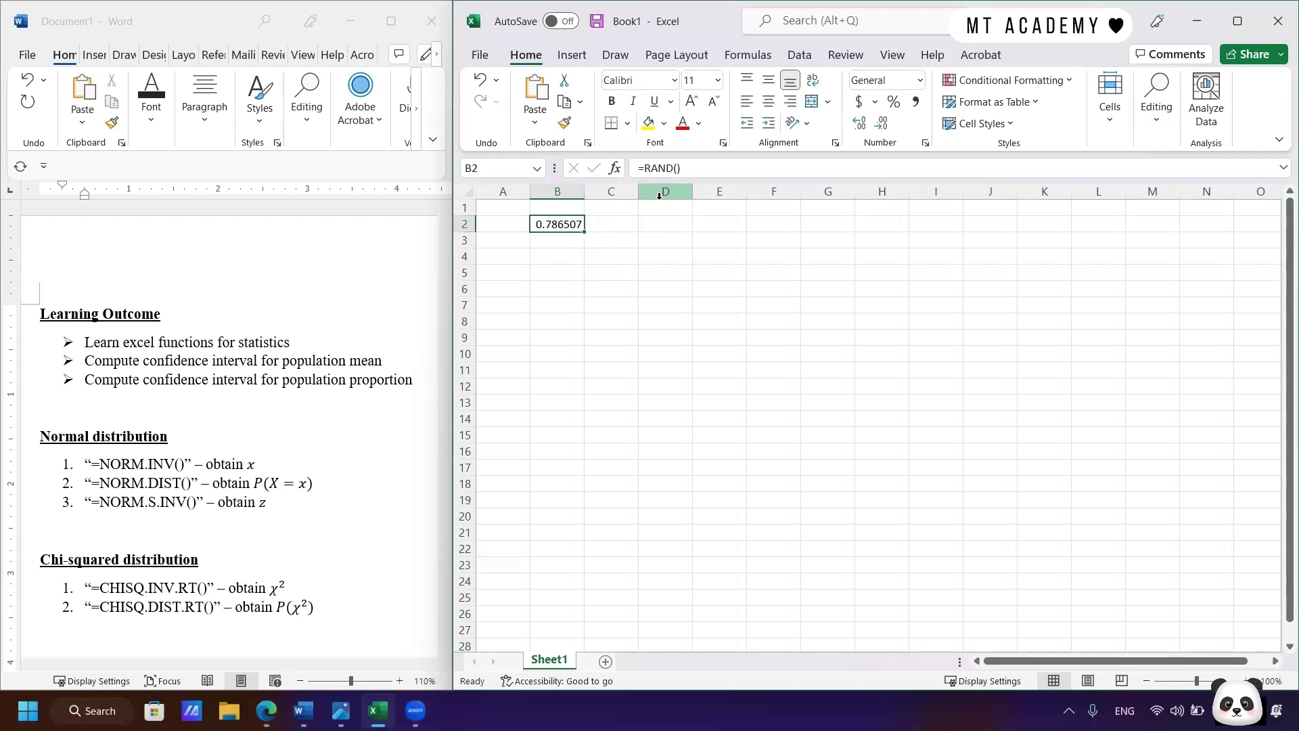
{"action": "key", "text": "F9"}
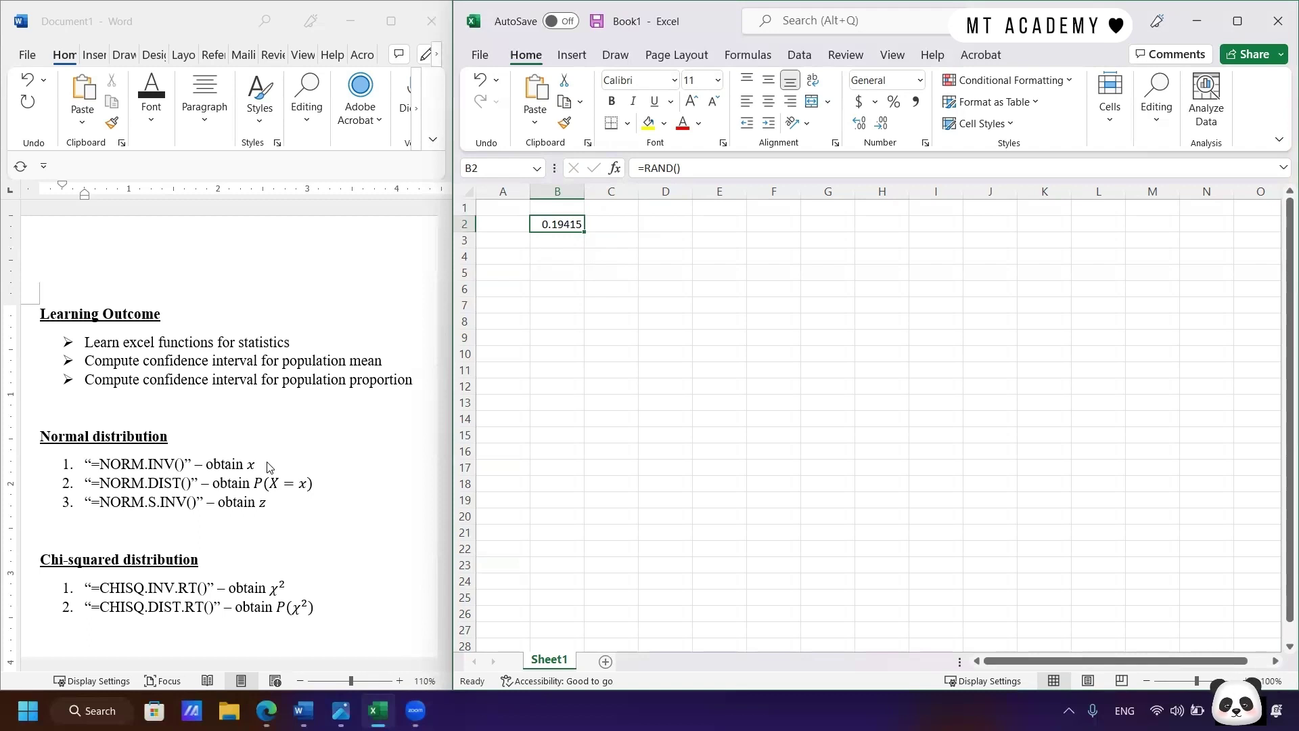
Step: Replace B2's formula with =NORM.INV(0.50,10,SQRT(2)), which returns 10
{"action": "triple_click", "coordinate": [702, 171]}
{"action": "type", "text": "=norm"}
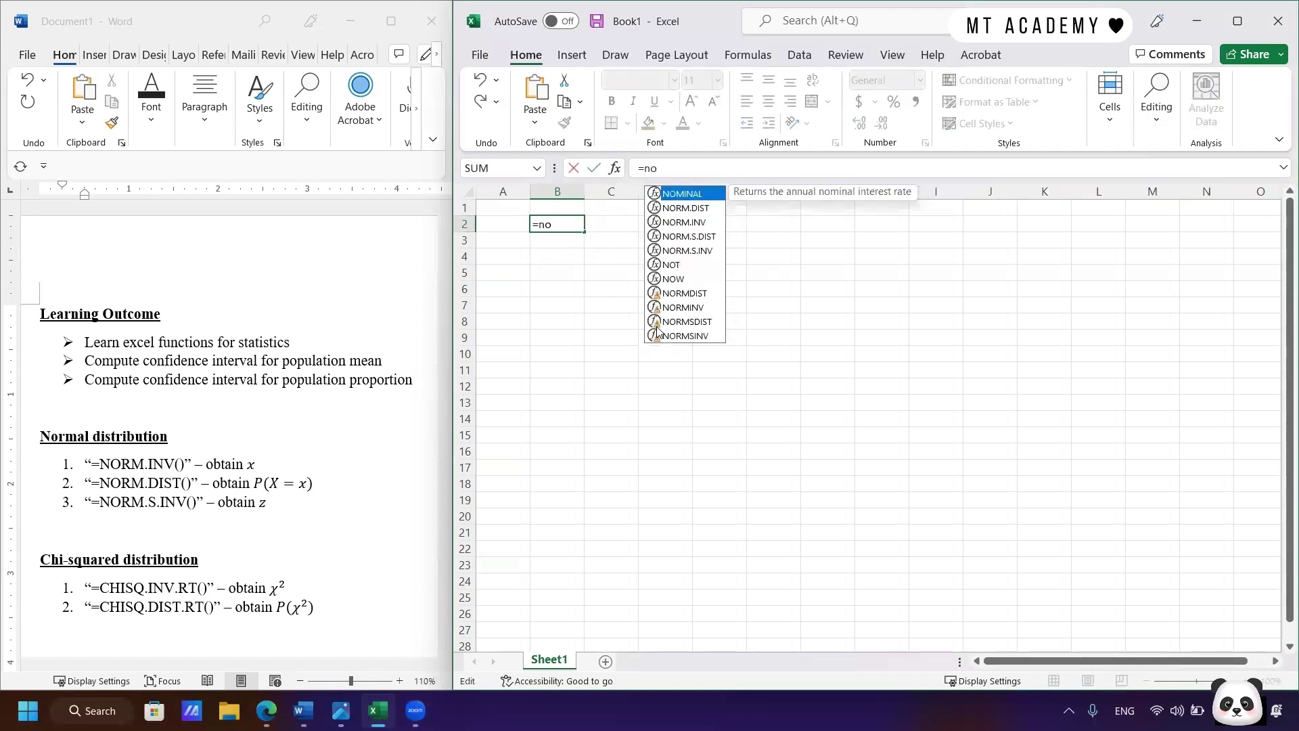
{"action": "left_click", "coordinate": [704, 210]}
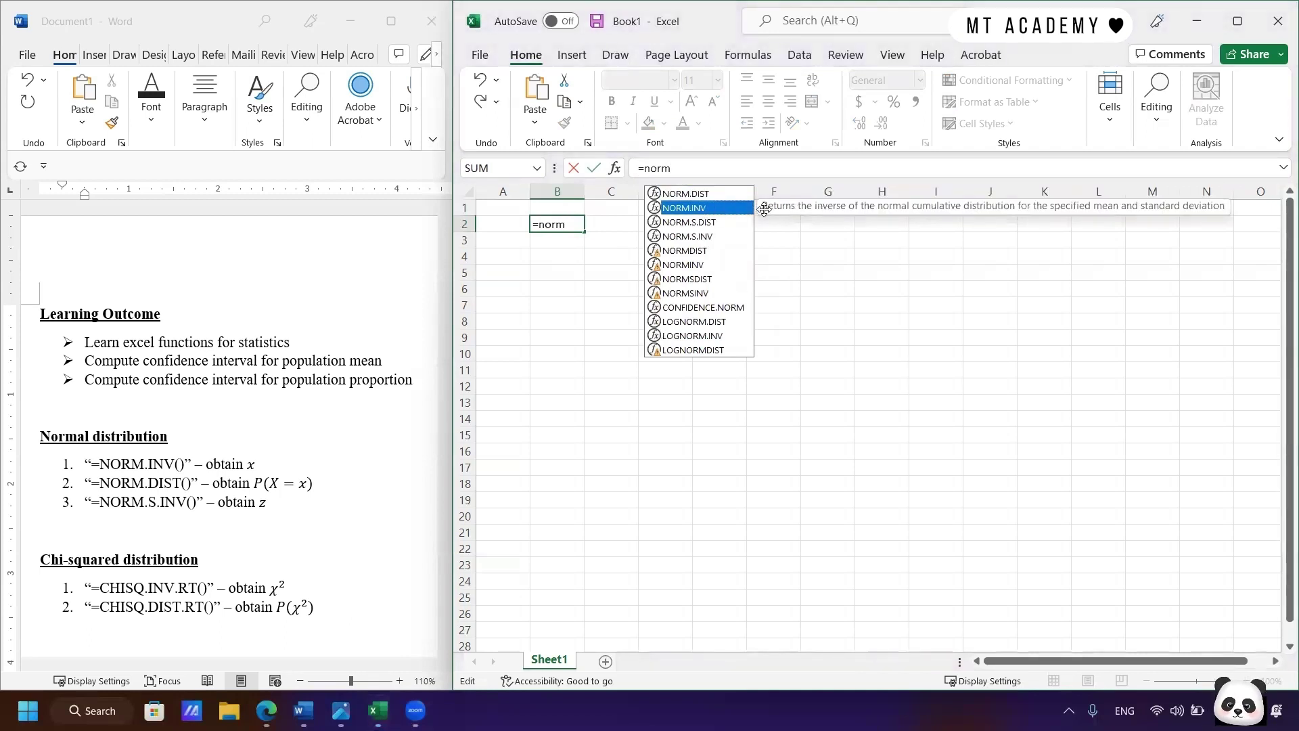
{"action": "double_click", "coordinate": [709, 211]}
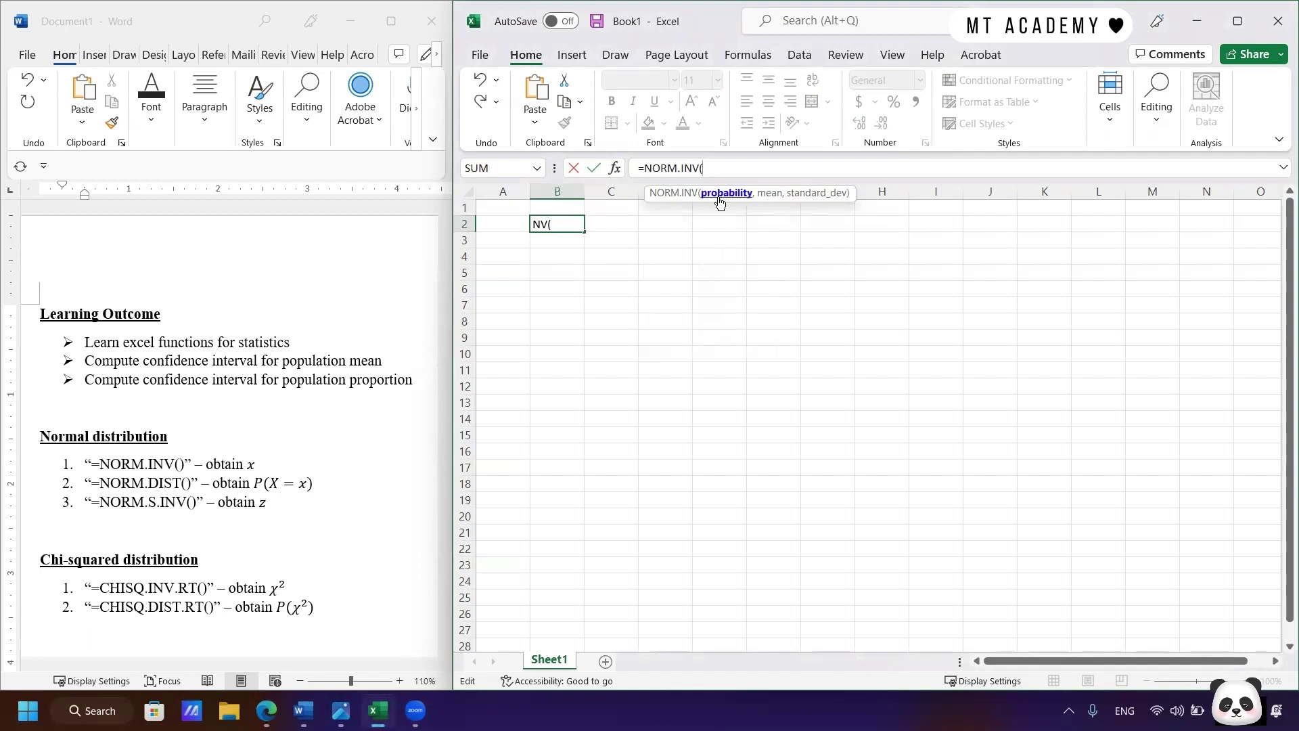
{"action": "type", "text": "0.50"}
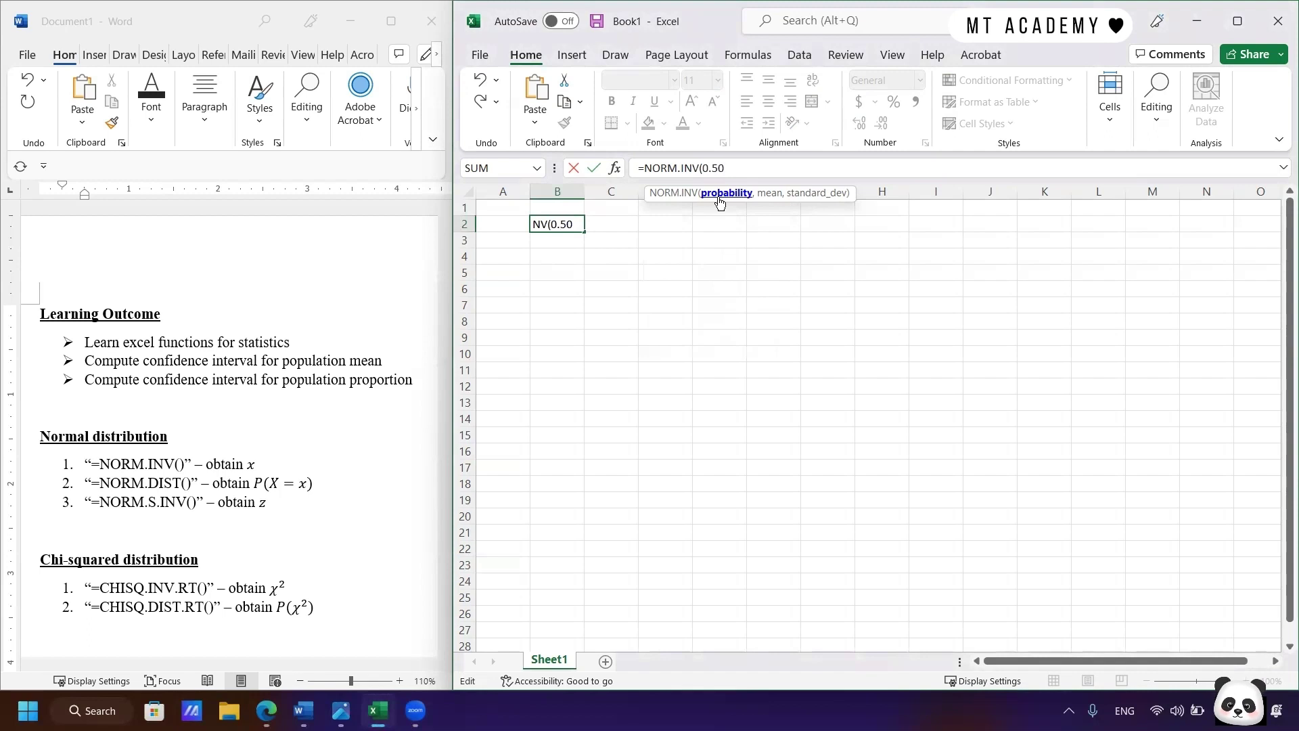
{"action": "type", "text": ","}
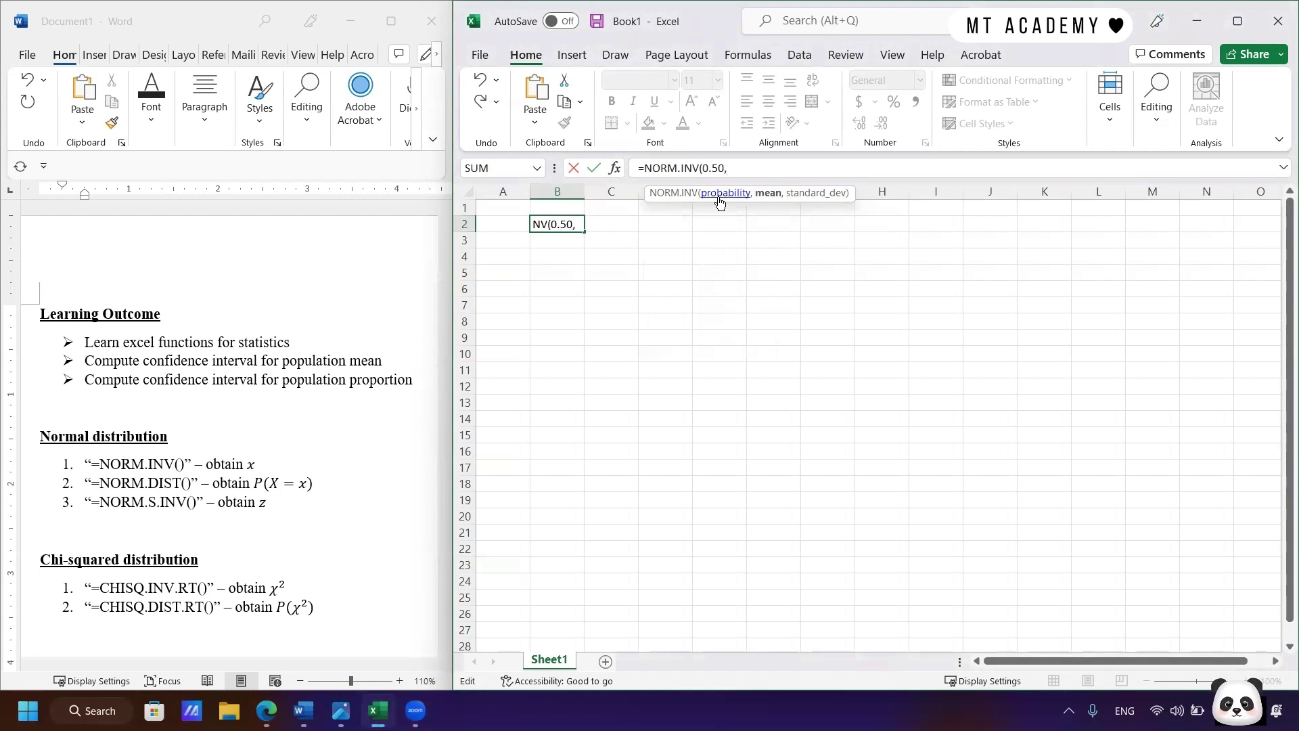
{"action": "type", "text": "10"}
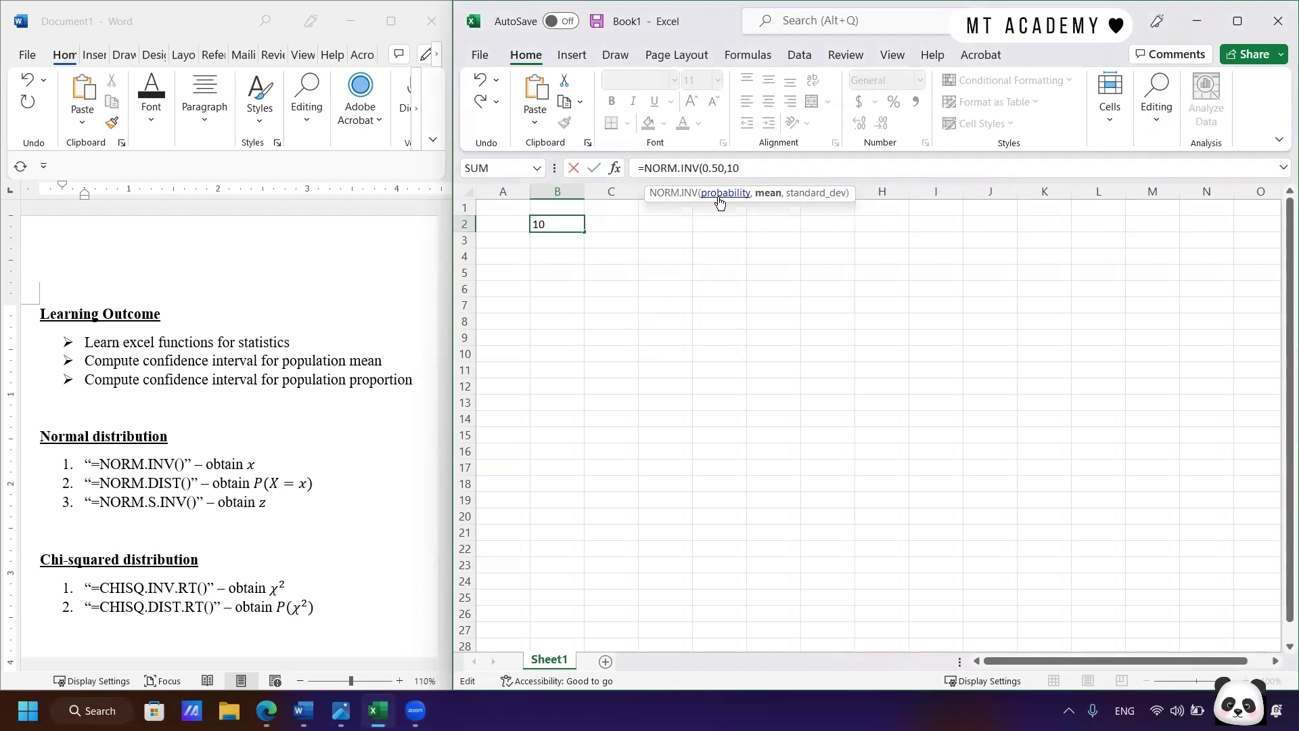
{"action": "type", "text": ",sq"}
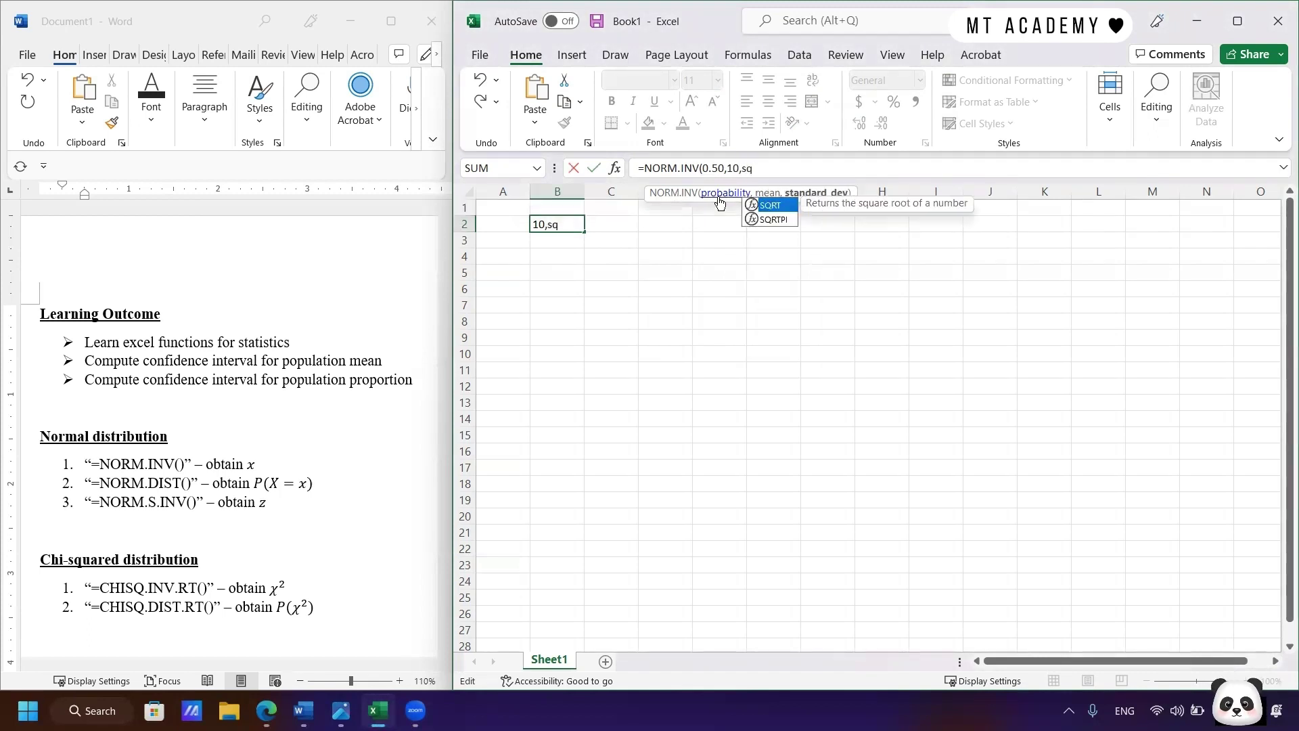
{"action": "type", "text": "rt"}
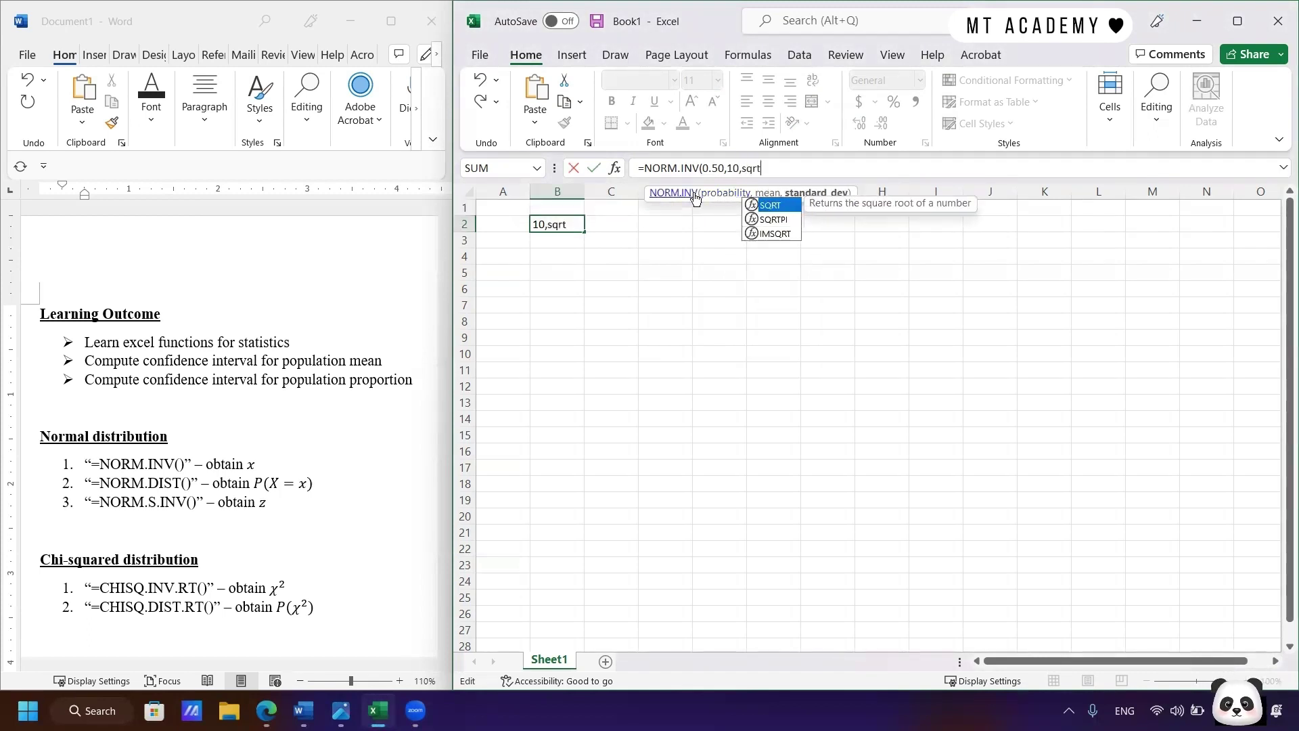
{"action": "double_click", "coordinate": [785, 204]}
{"action": "type", "text": "2"}
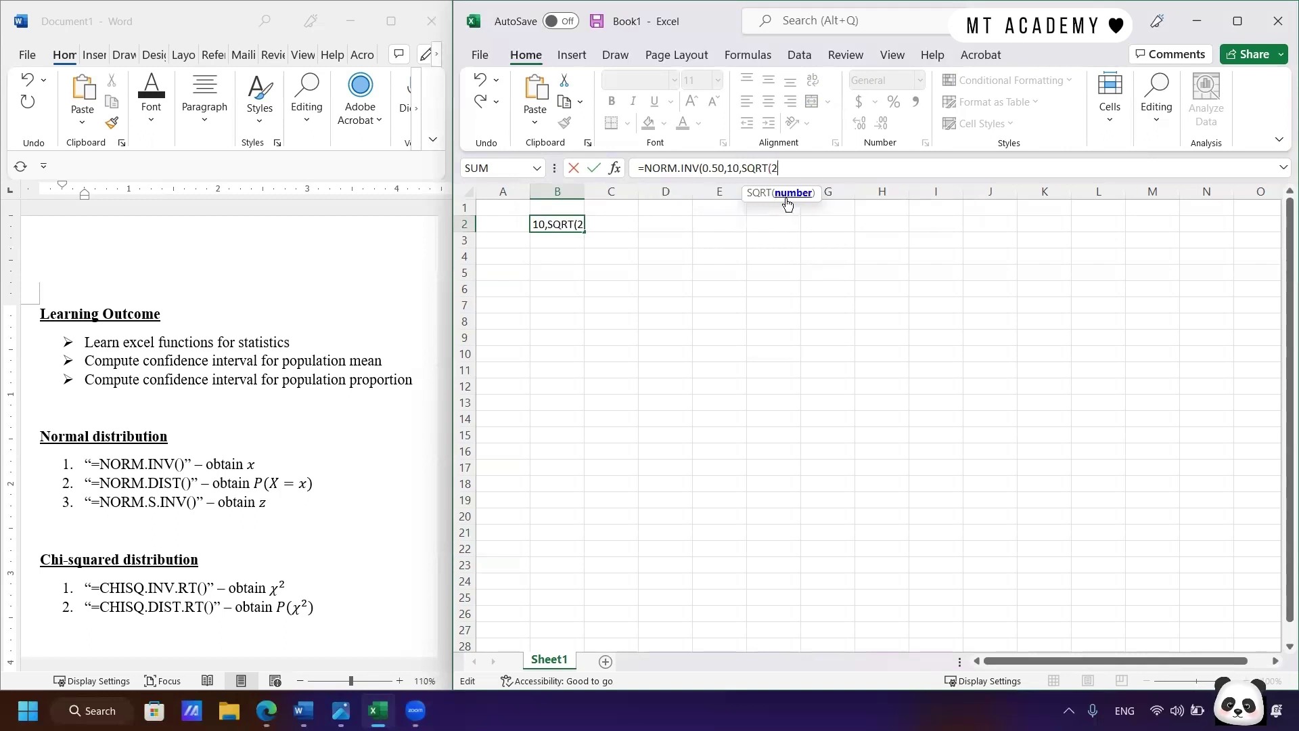
{"action": "key", "text": "Return"}
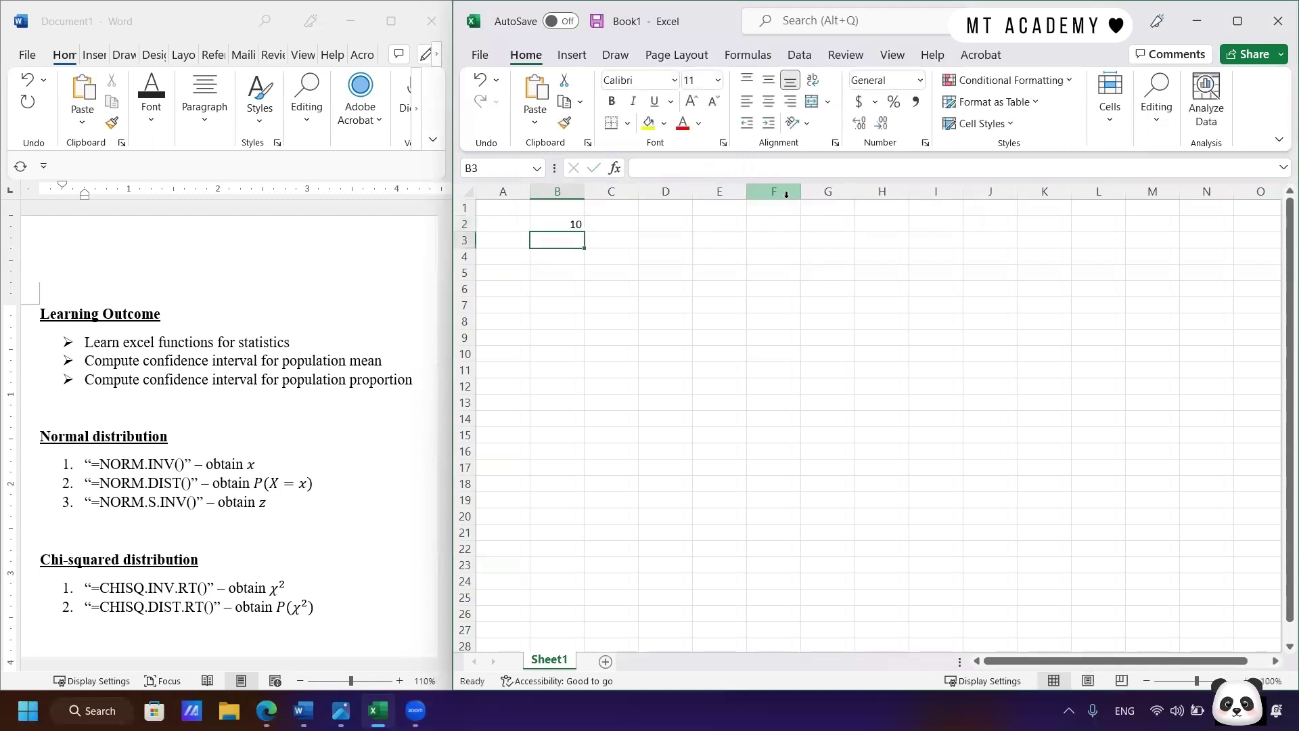
Step: Swap the 0.5 probability for RAND(), making B2 =NORM.INV(RAND(),10,SQRT(2))
{"action": "left_click", "coordinate": [584, 225]}
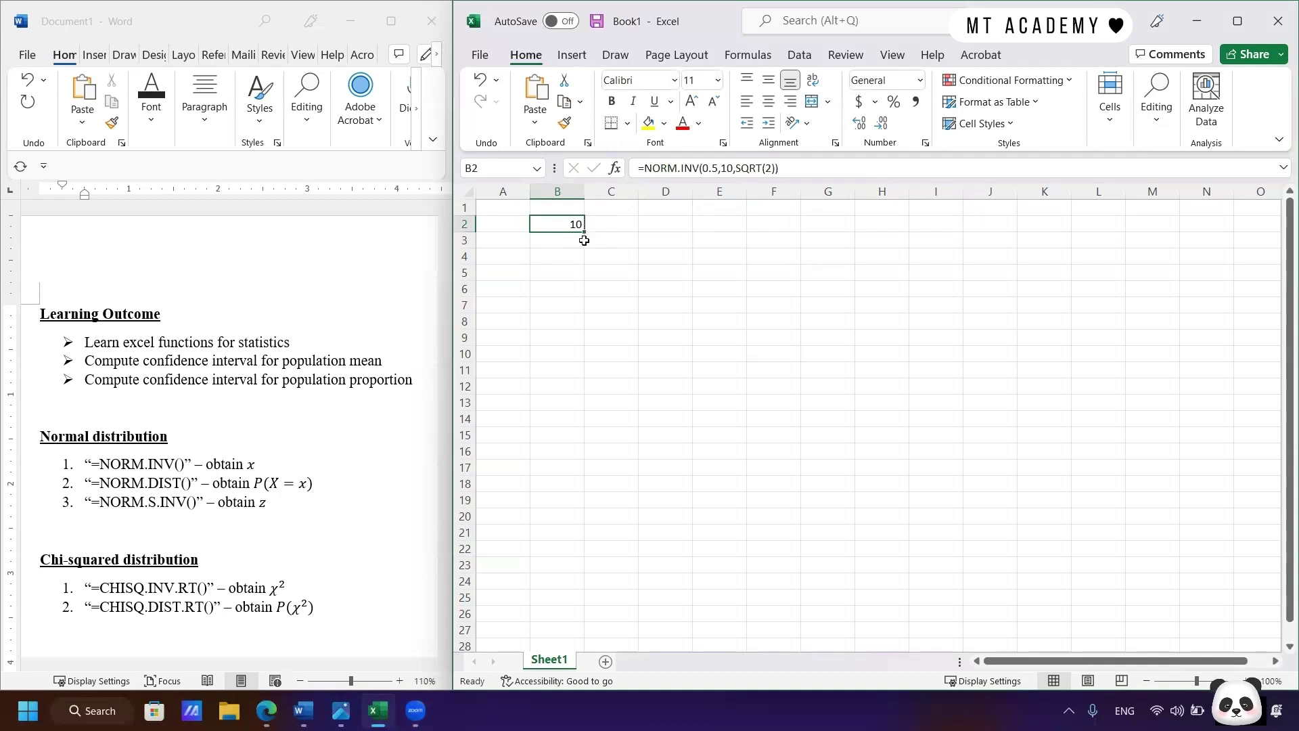
{"action": "left_click", "coordinate": [717, 169]}
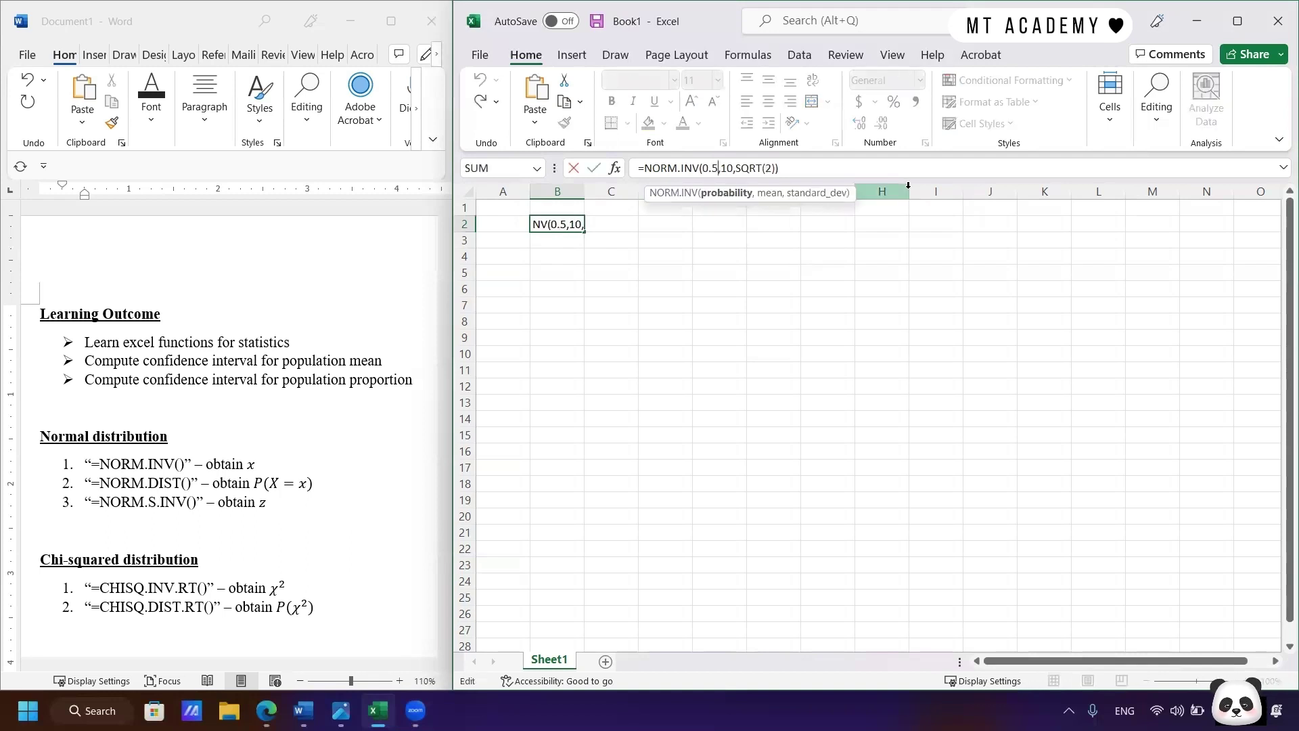
{"action": "key", "text": "BackSpace"}
{"action": "key", "text": "BackSpace"}
{"action": "key", "text": "BackSpace"}
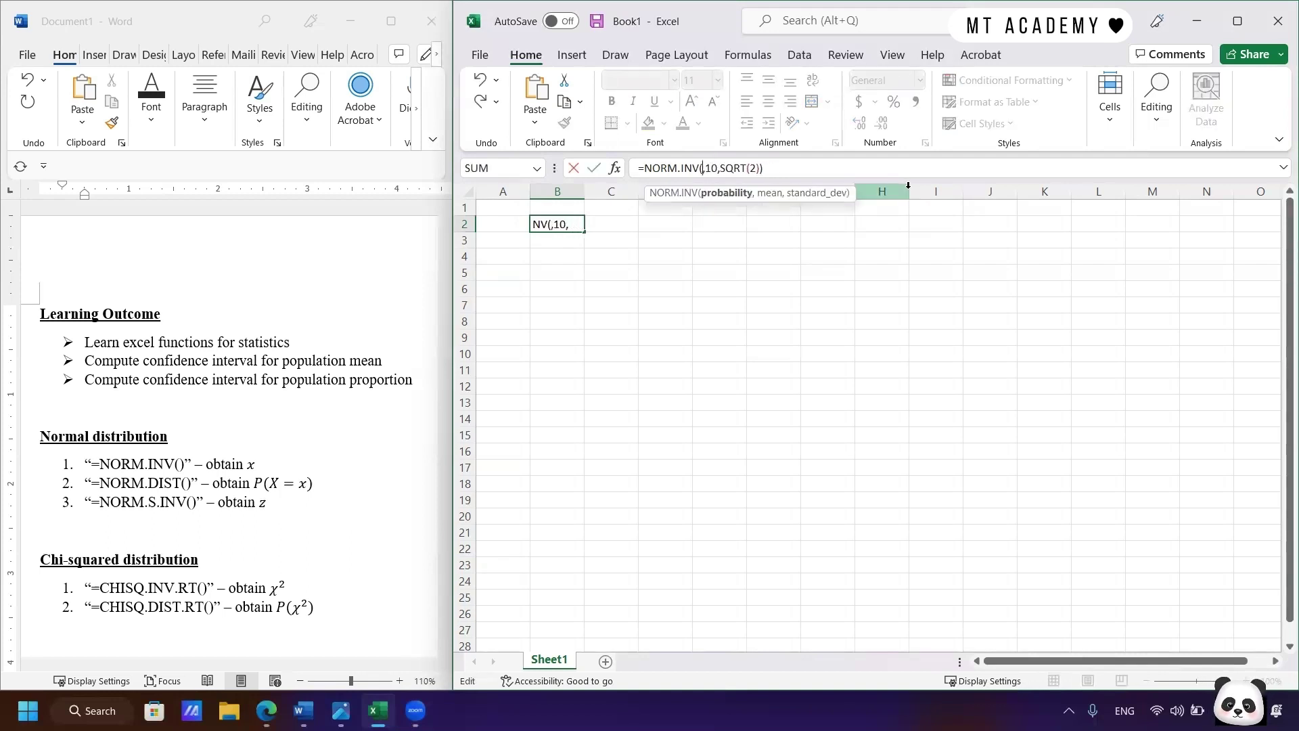
{"action": "type", "text": "rand"}
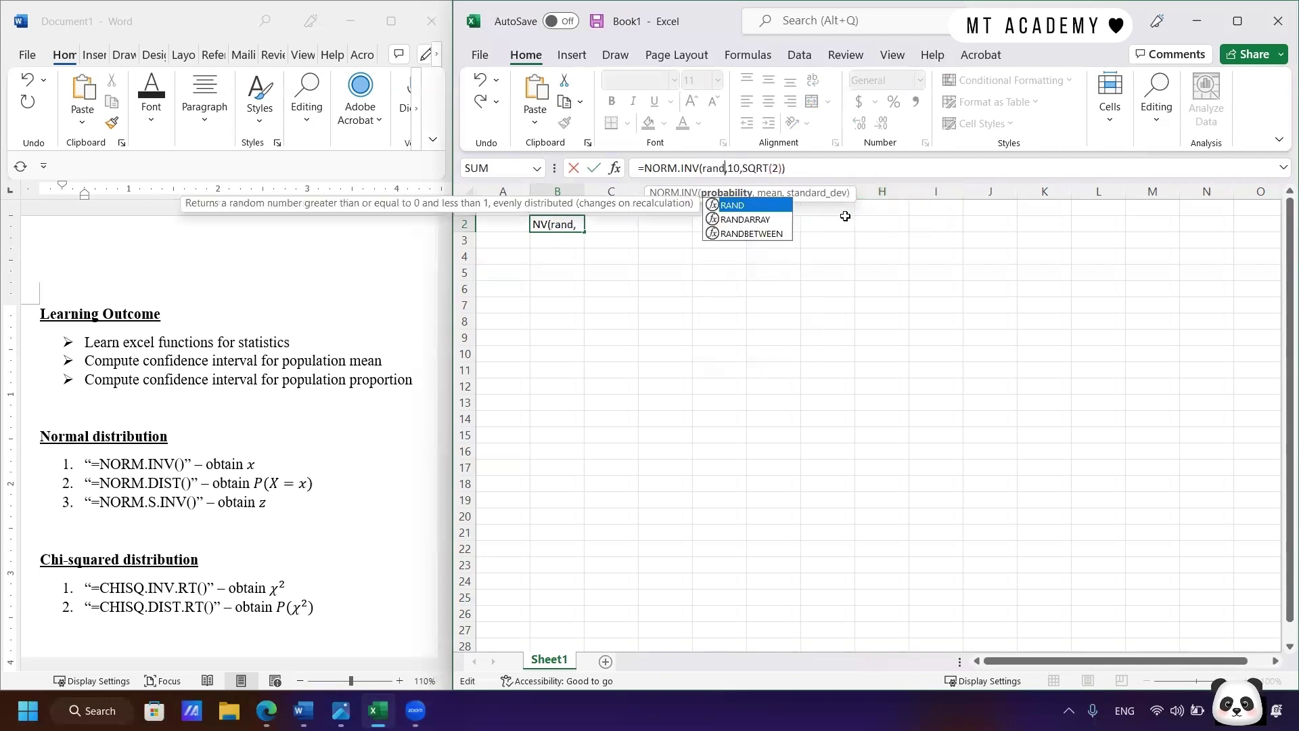
{"action": "double_click", "coordinate": [775, 207]}
{"action": "type", "text": ")"}
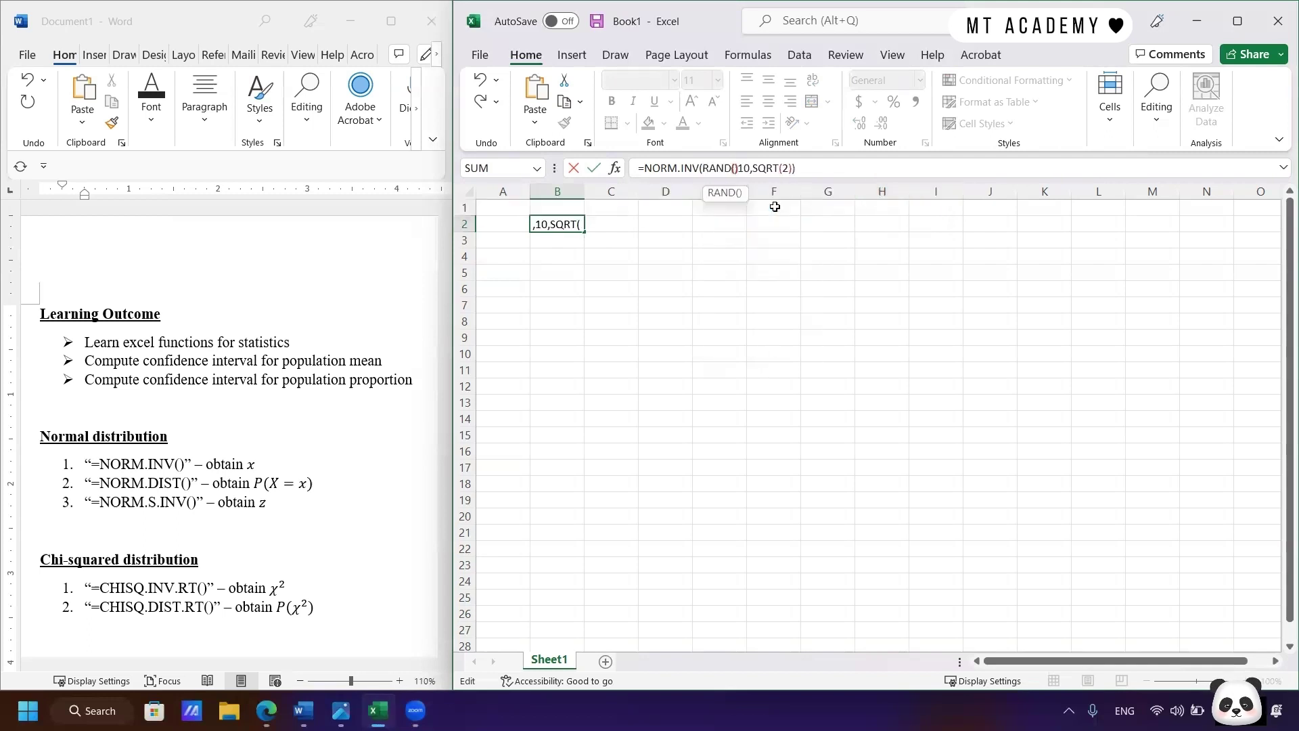
{"action": "key", "text": "Return"}
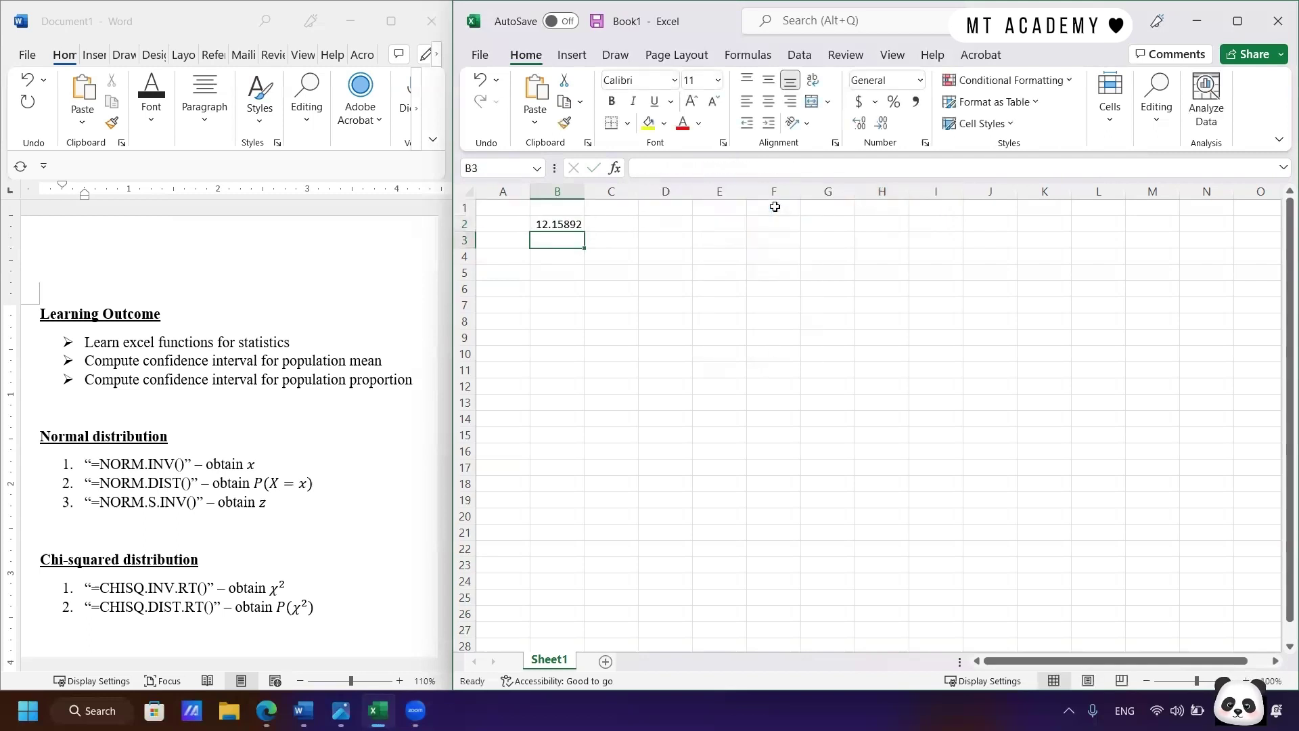
{"action": "key", "text": "Up"}
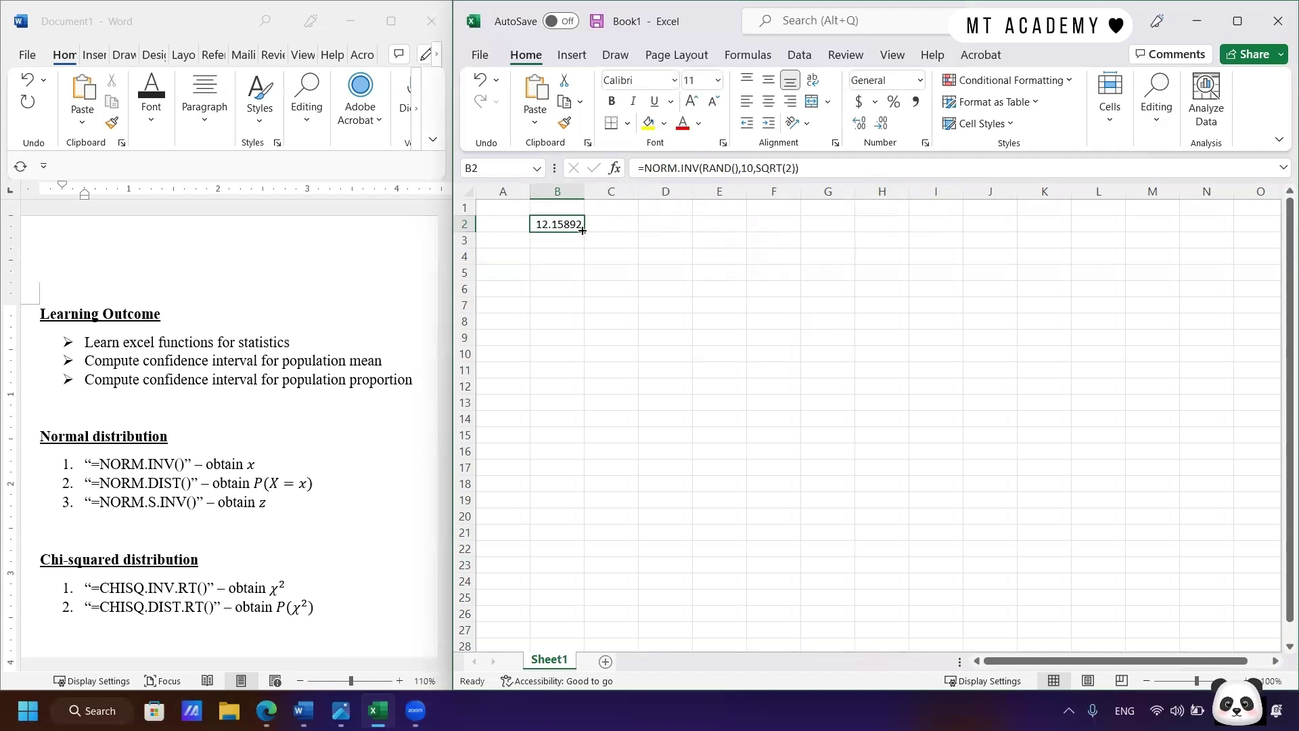
Step: Copy B2's random normal formula down column B through B501, then return to the top
{"action": "left_click_drag", "start_coordinate": [582, 230], "coordinate": [571, 257]}
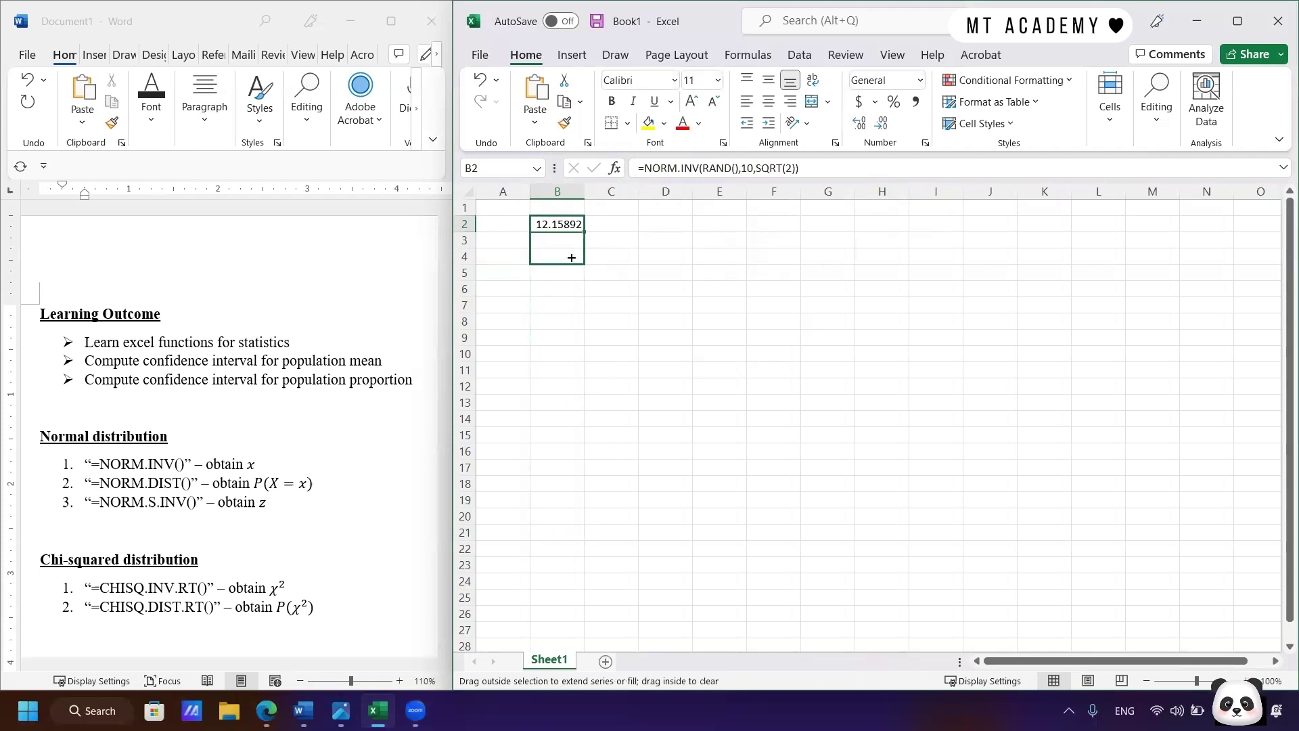
{"action": "left_click_drag", "start_coordinate": [572, 258], "coordinate": [572, 376]}
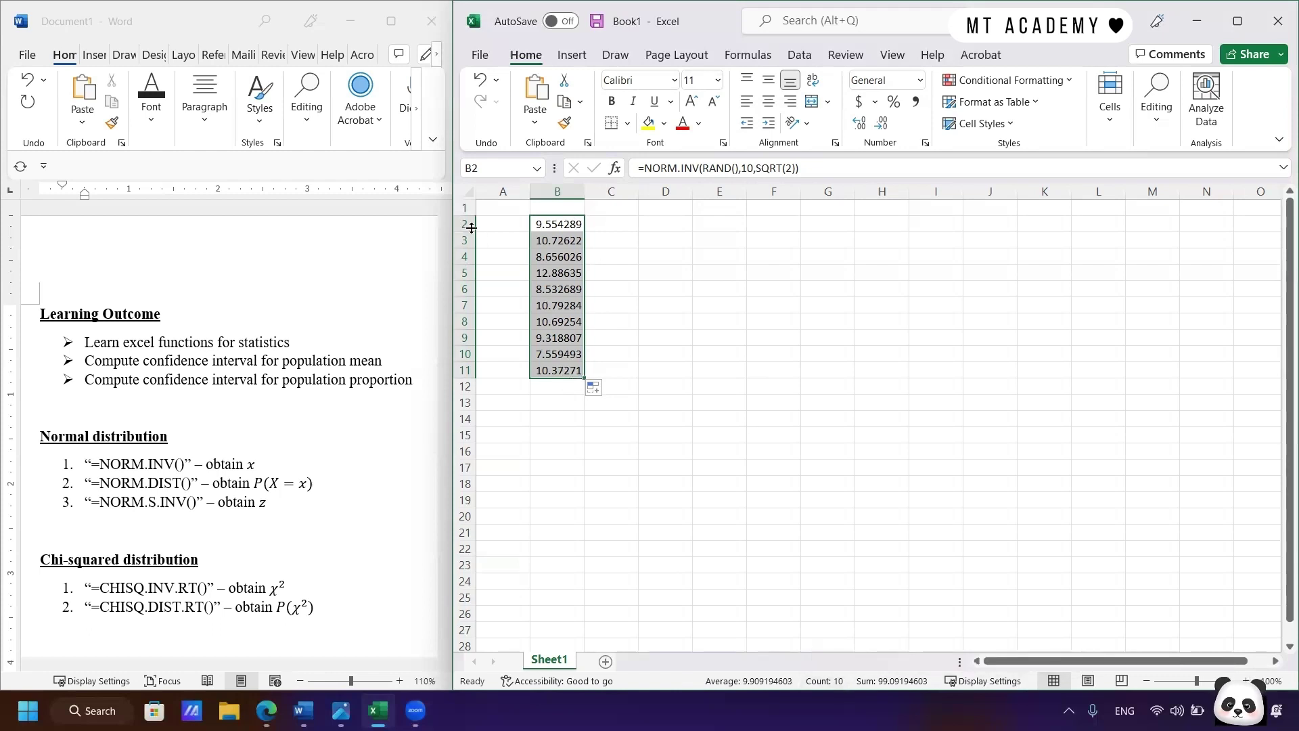
{"action": "left_click_drag", "start_coordinate": [583, 377], "coordinate": [575, 617]}
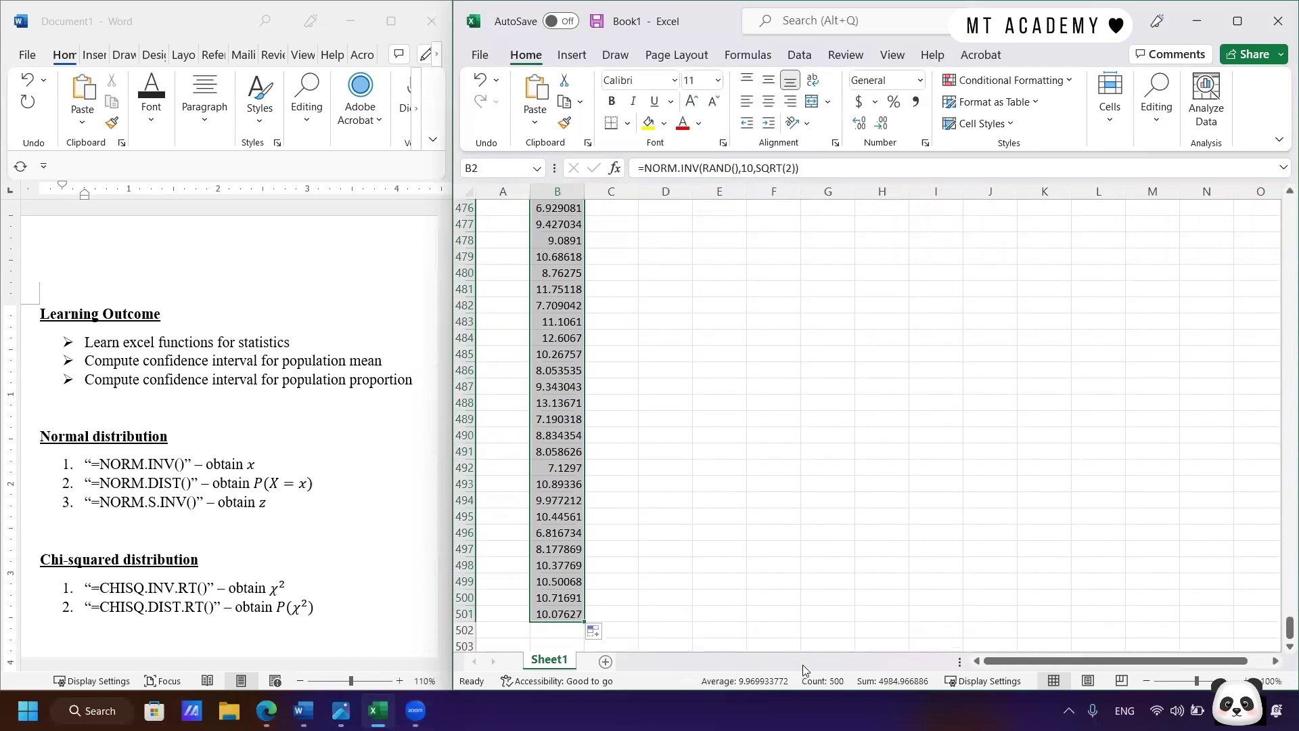
{"action": "scroll", "coordinate": [550, 347], "scroll_direction": "up", "scroll_amount": 11}
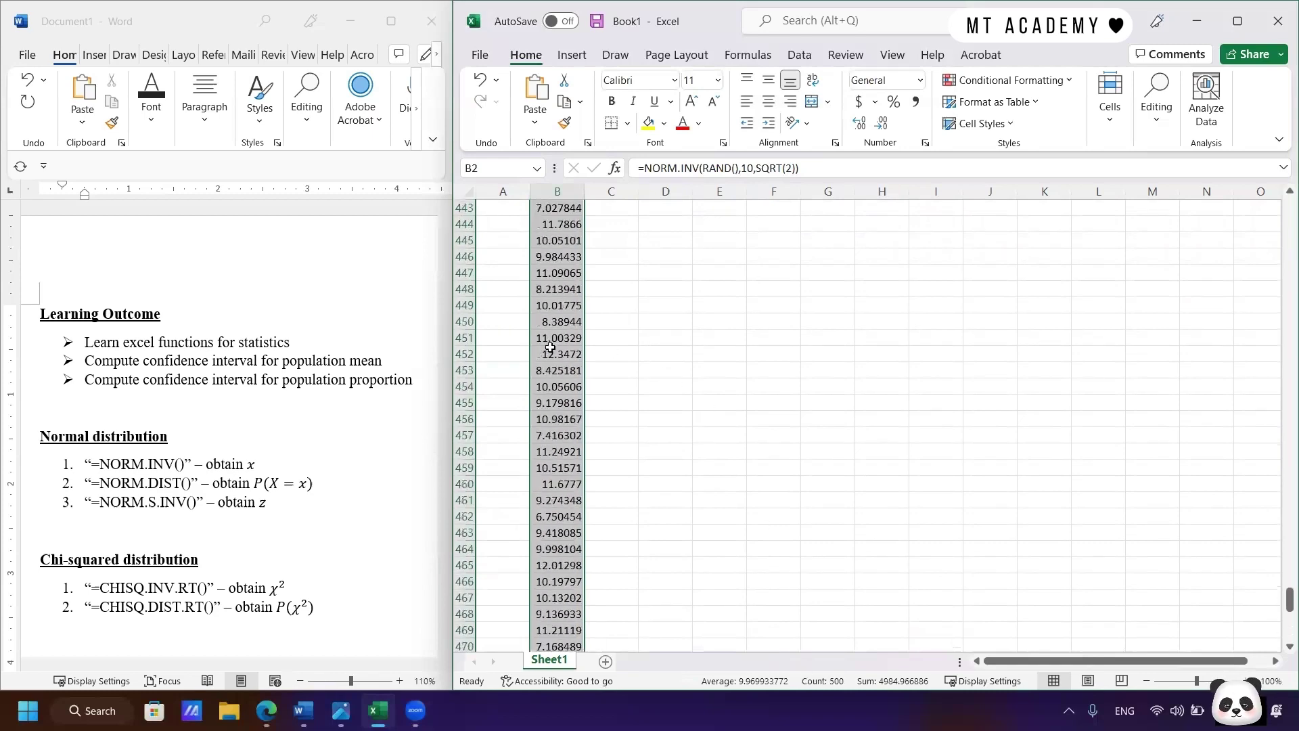
{"action": "scroll", "coordinate": [550, 347], "scroll_direction": "up", "scroll_amount": 20}
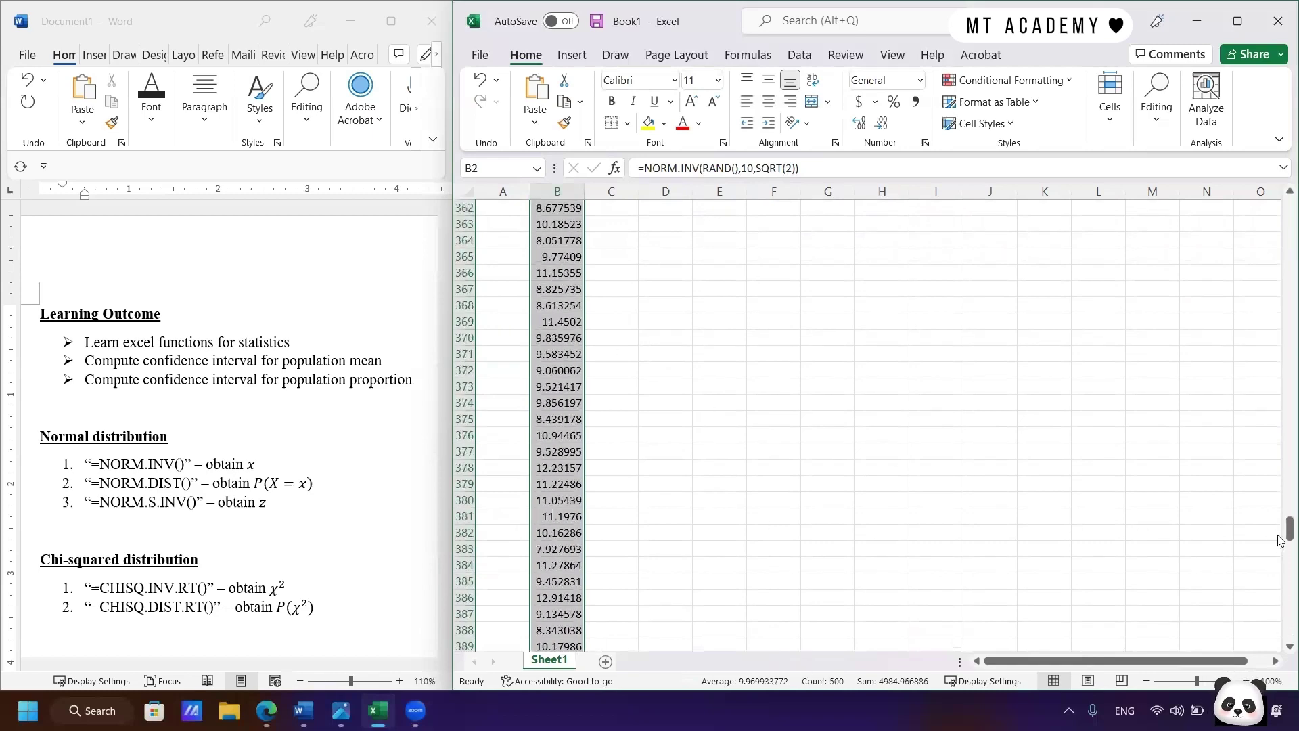
{"action": "left_click_drag", "start_coordinate": [1289, 531], "coordinate": [1288, 203]}
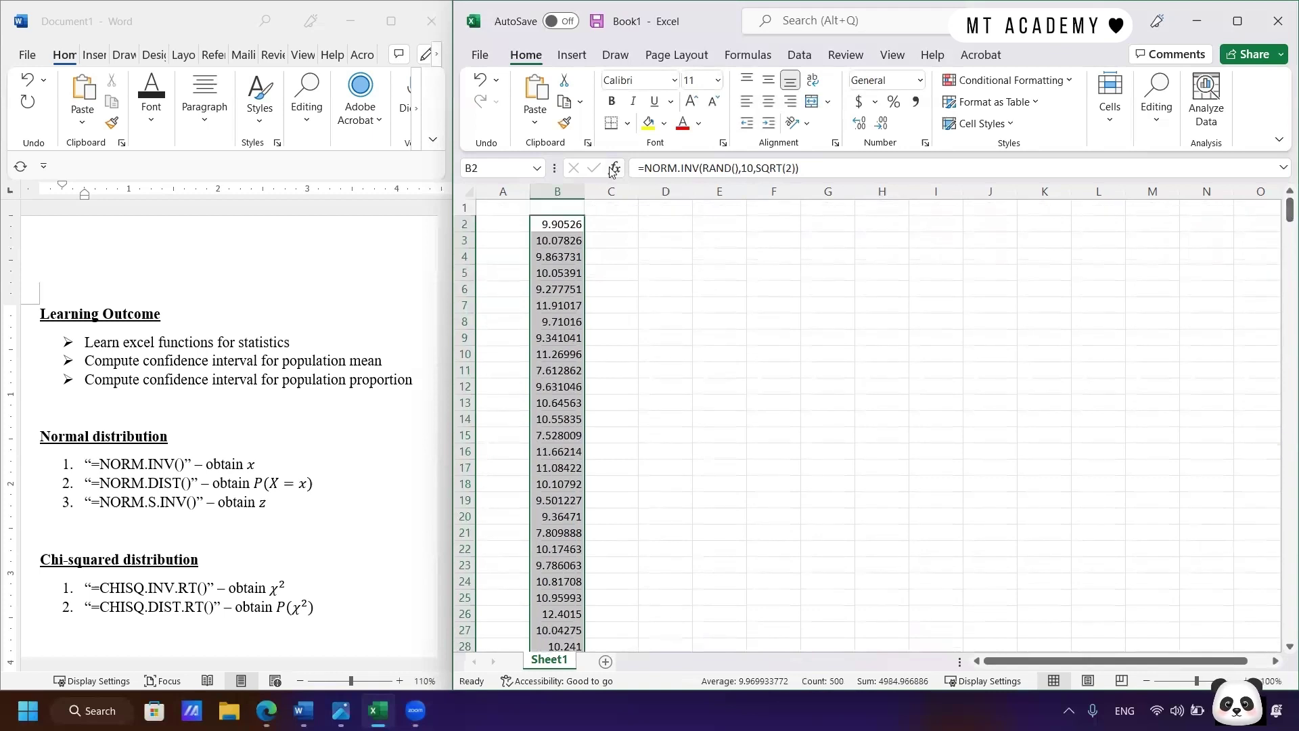
Step: Insert the recommended Histogram chart of the 500 samples in B2:B501
{"action": "left_click", "coordinate": [570, 57]}
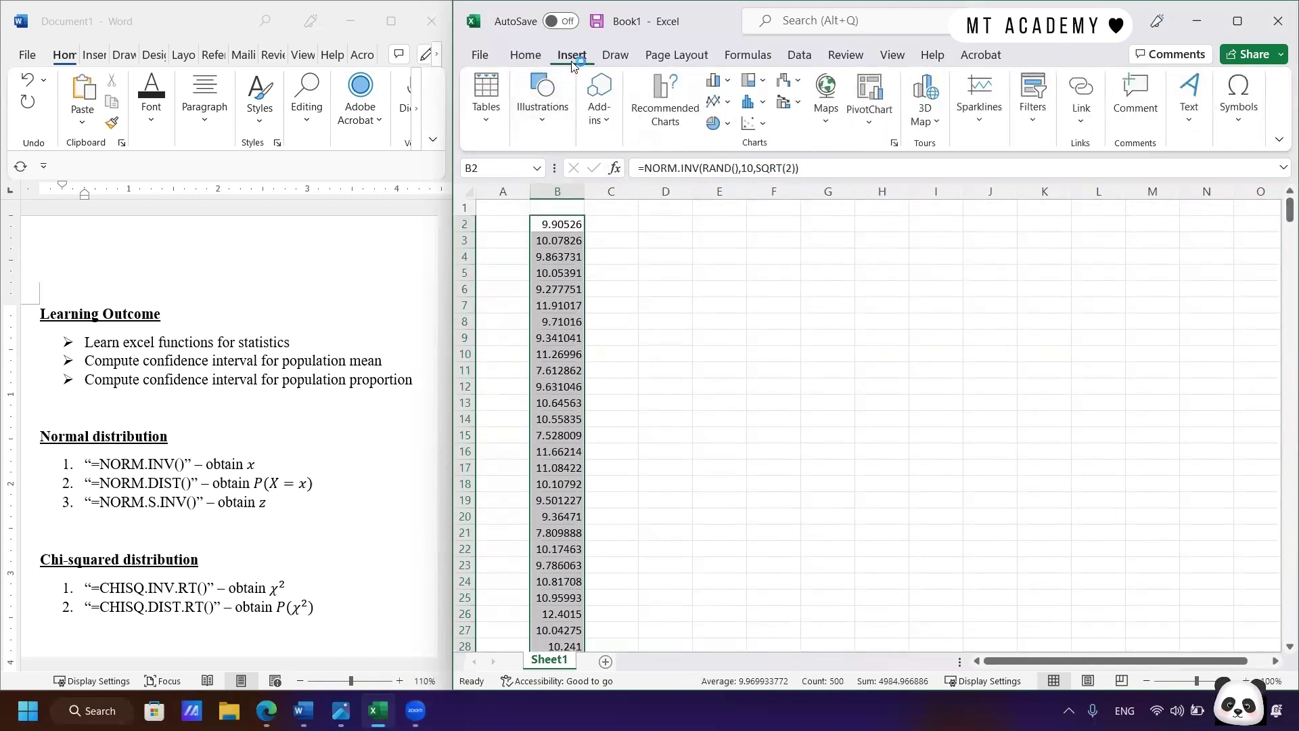
{"action": "left_click", "coordinate": [672, 136]}
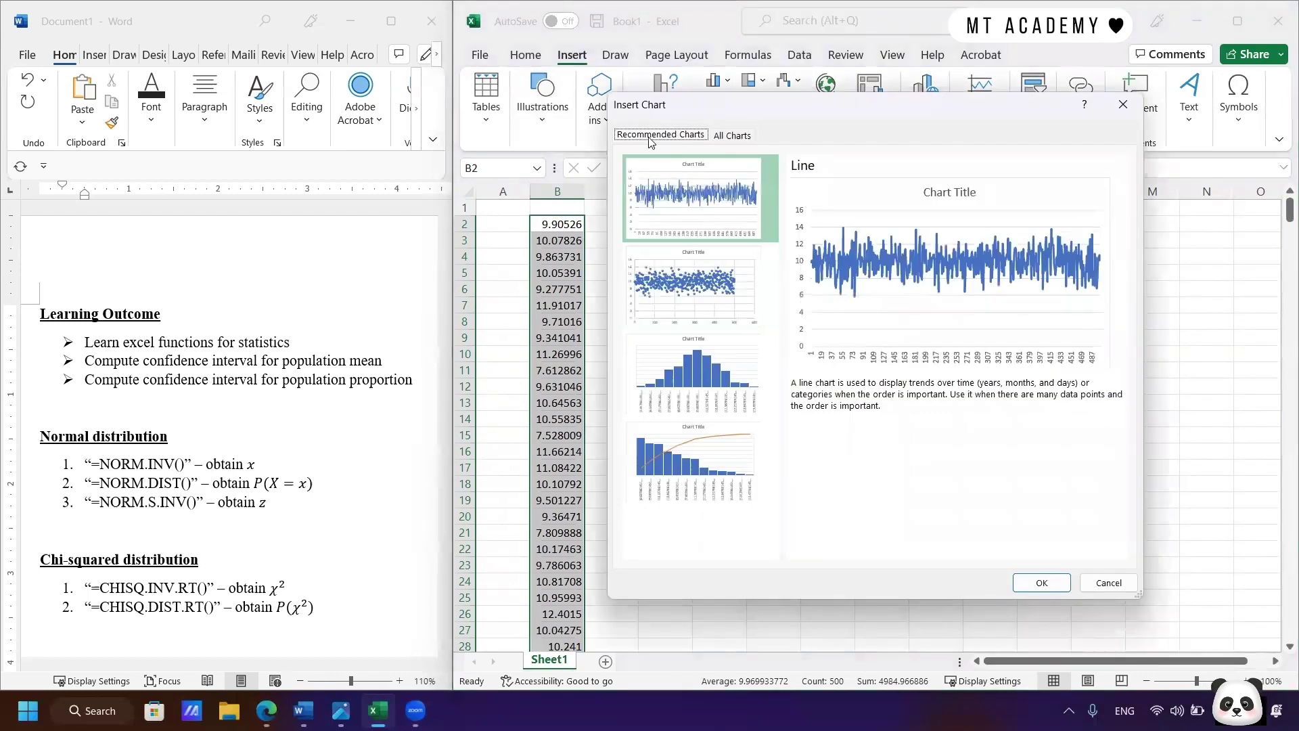
{"action": "left_click", "coordinate": [716, 139]}
{"action": "left_click", "coordinate": [678, 138]}
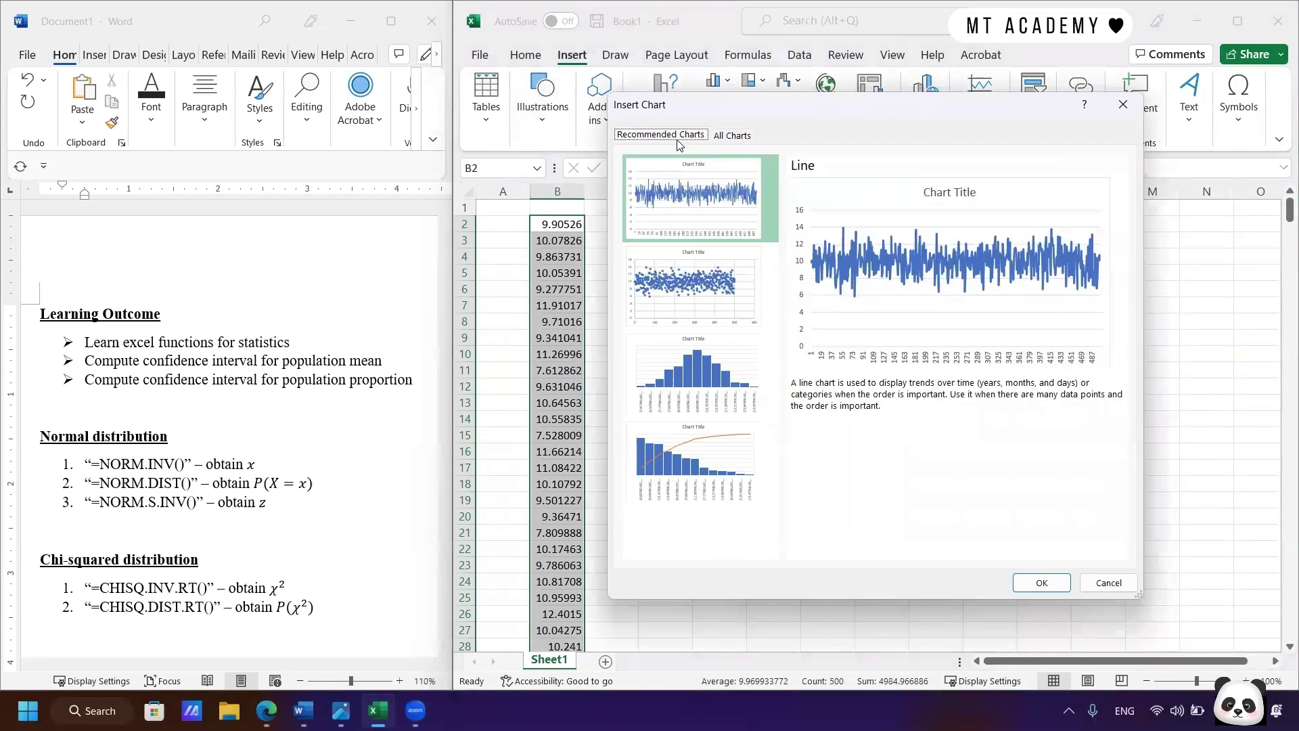
{"action": "left_click", "coordinate": [709, 387]}
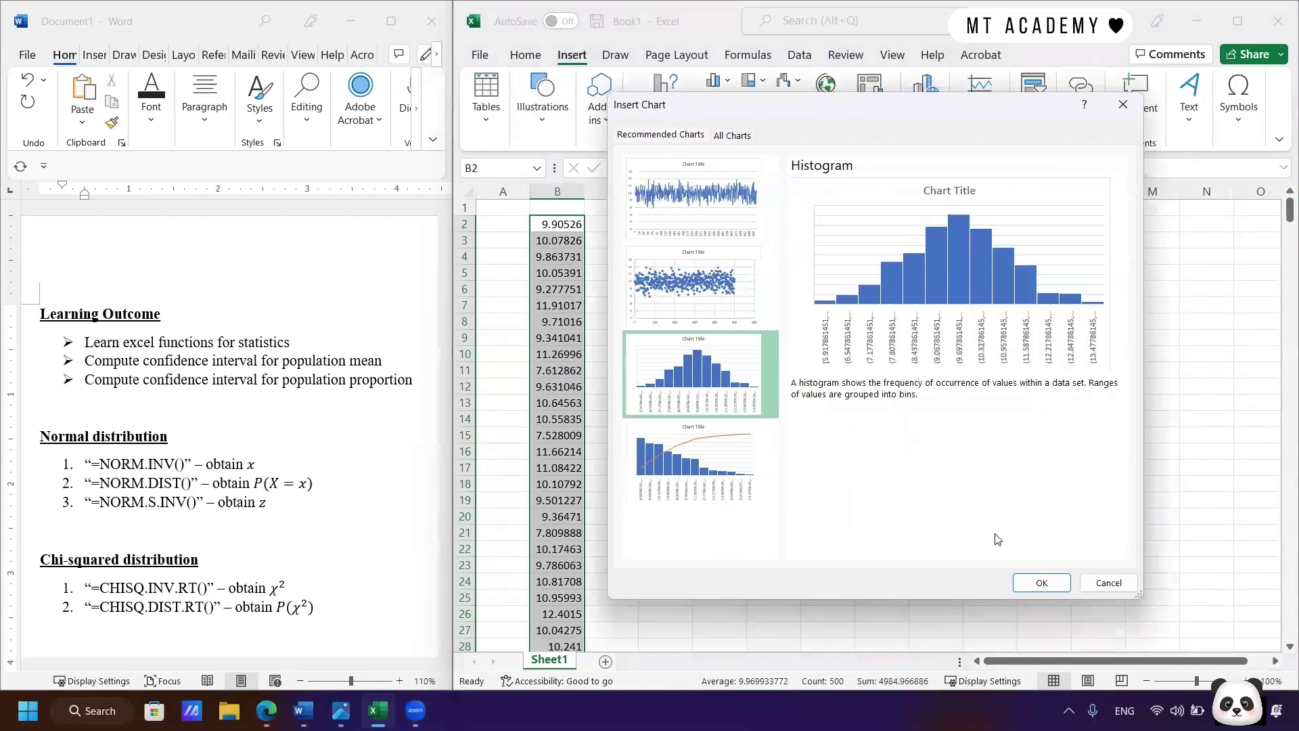
{"action": "left_click", "coordinate": [1023, 583]}
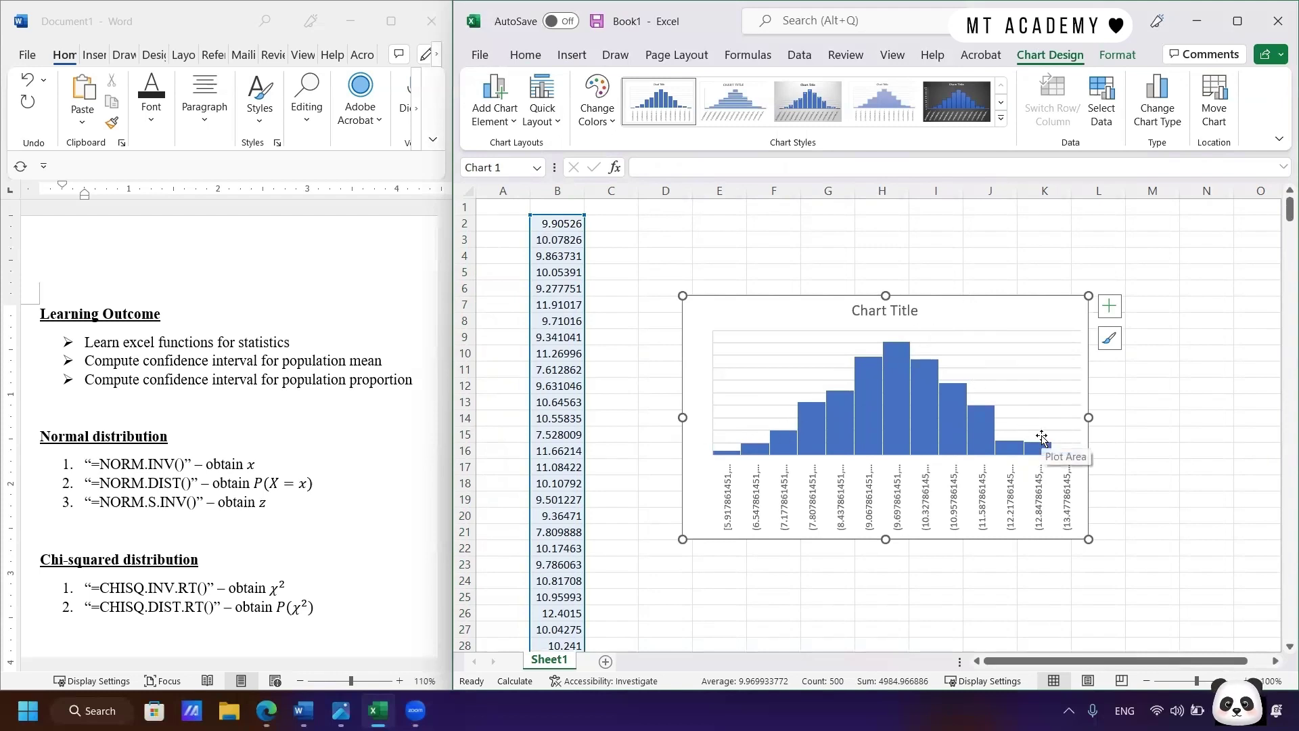
Step: Recalculate the samples eight times to watch the histogram change, then delete the histogram
{"action": "key", "text": "F9"}
{"action": "key", "text": "F9"}
{"action": "key", "text": "F9"}
{"action": "key", "text": "F9"}
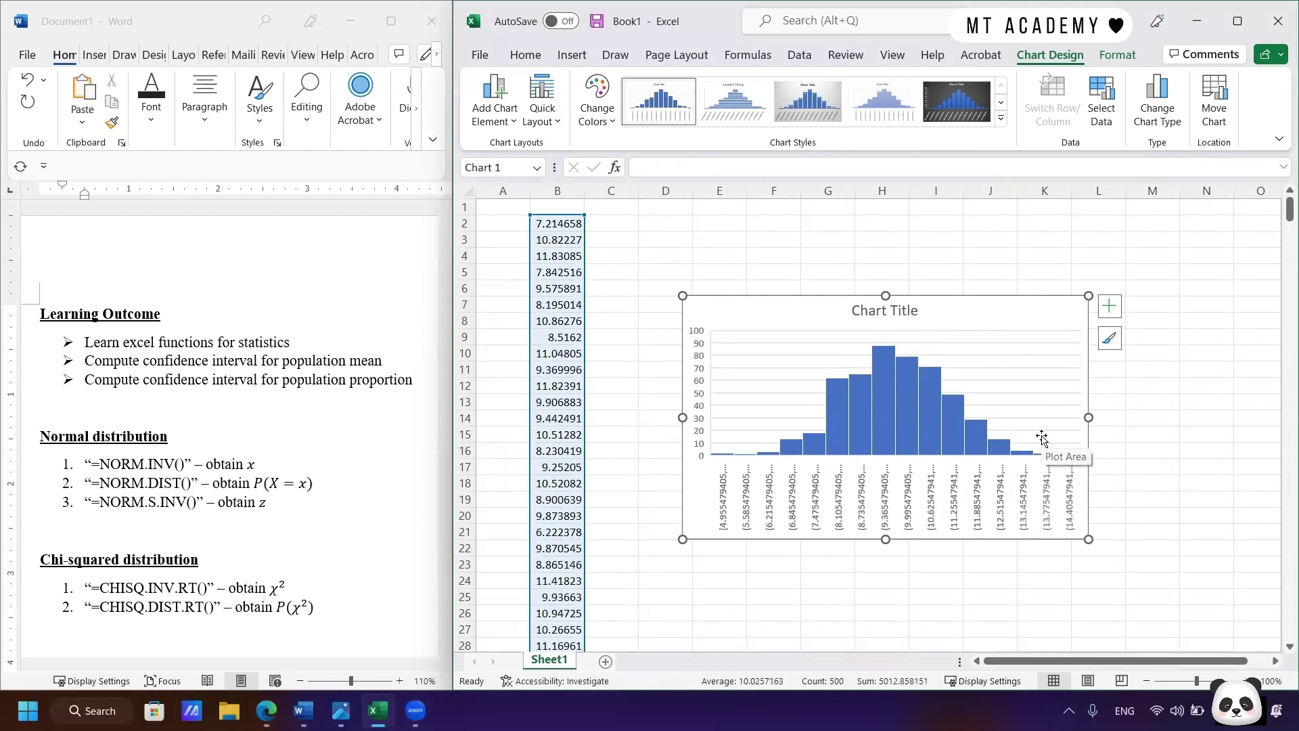
{"action": "key", "text": "F9"}
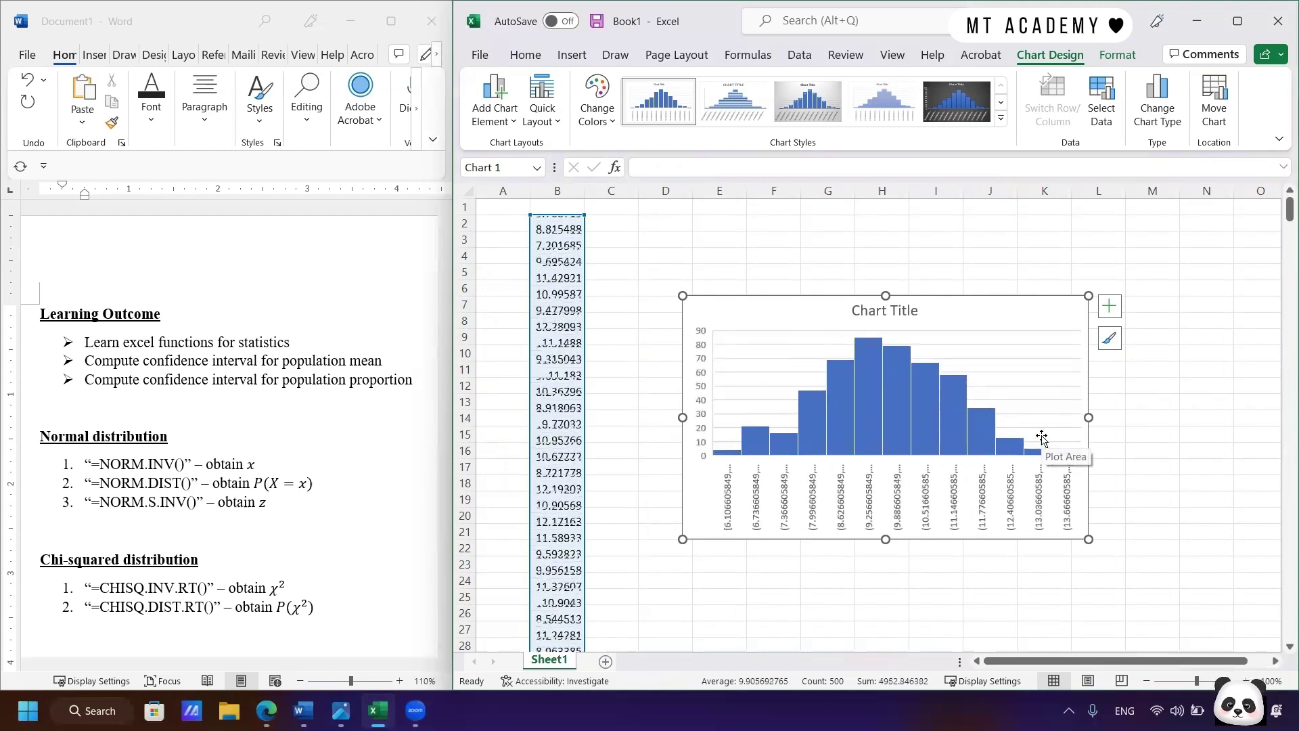
{"action": "key", "text": "F9"}
{"action": "key", "text": "F9"}
{"action": "key", "text": "F9"}
{"action": "key", "text": "F9"}
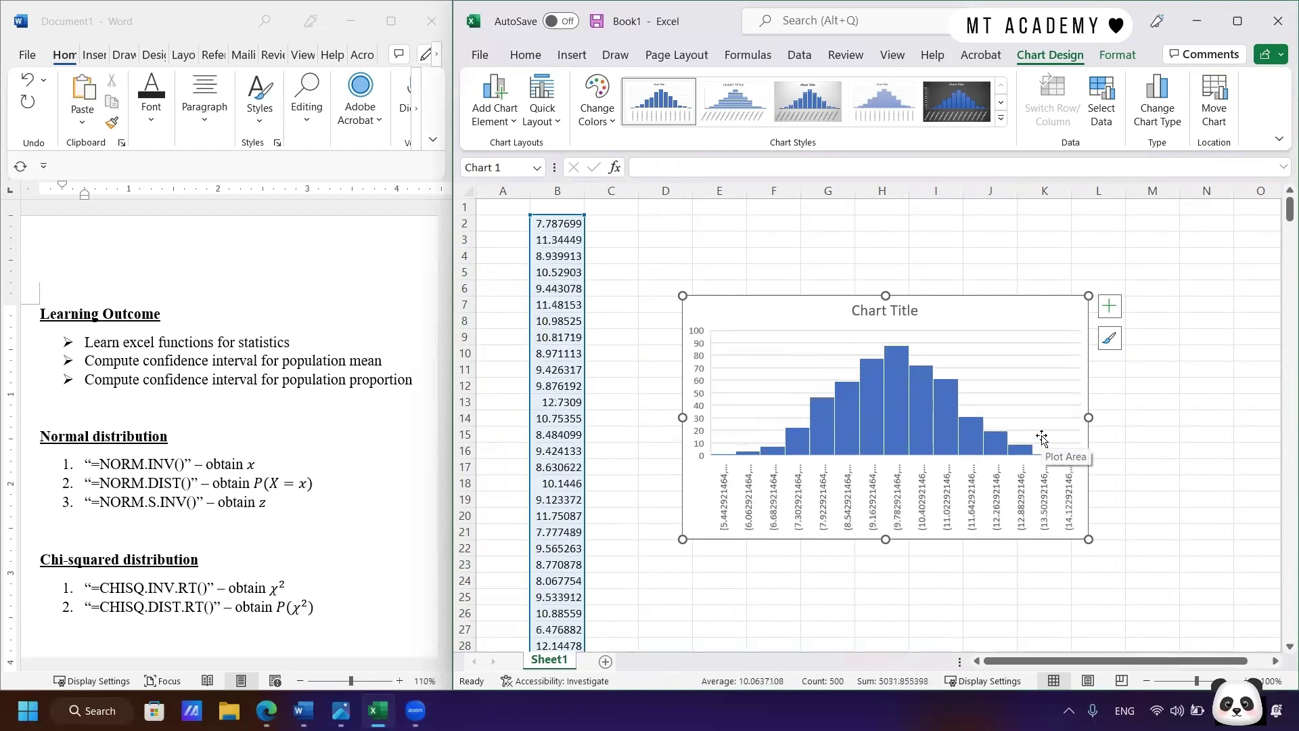
{"action": "key", "text": "F9"}
{"action": "key", "text": "F9"}
{"action": "key", "text": "F9"}
{"action": "key", "text": "F9"}
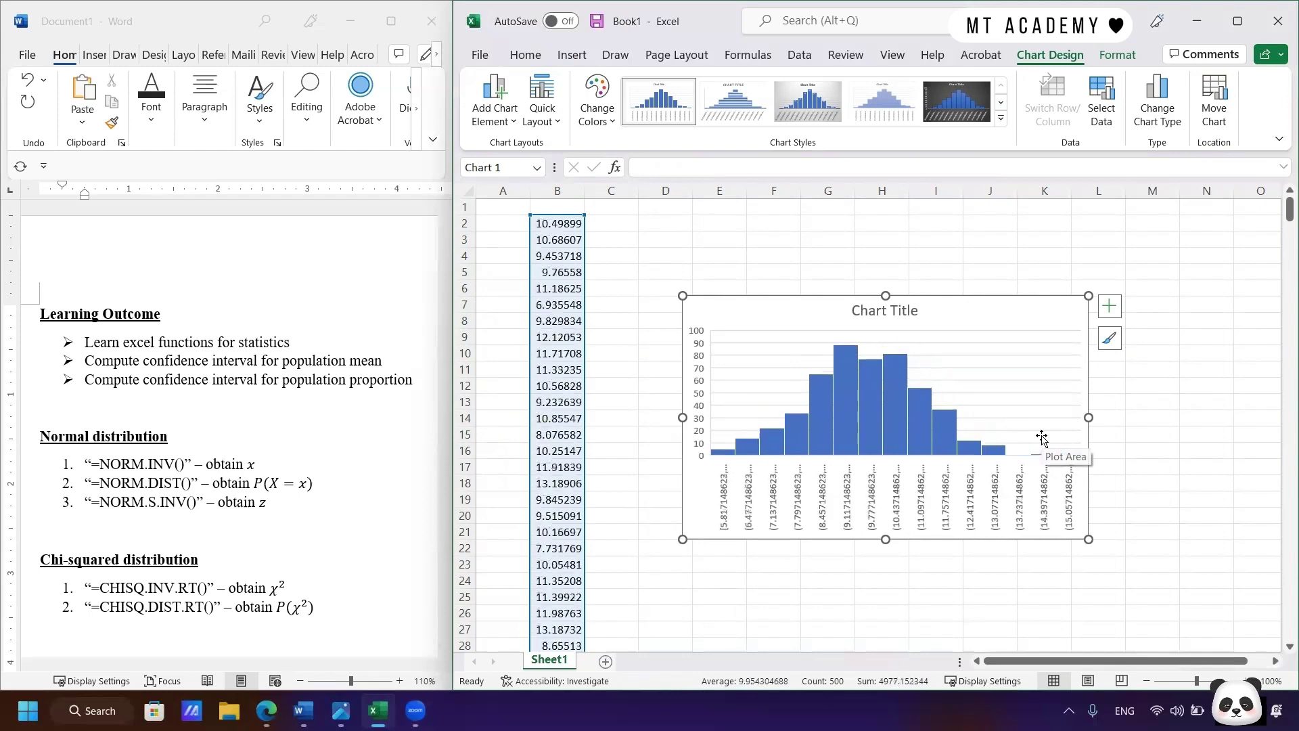
{"action": "key", "text": "F9"}
{"action": "key", "text": "F9"}
{"action": "key", "text": "F9"}
{"action": "key", "text": "F9"}
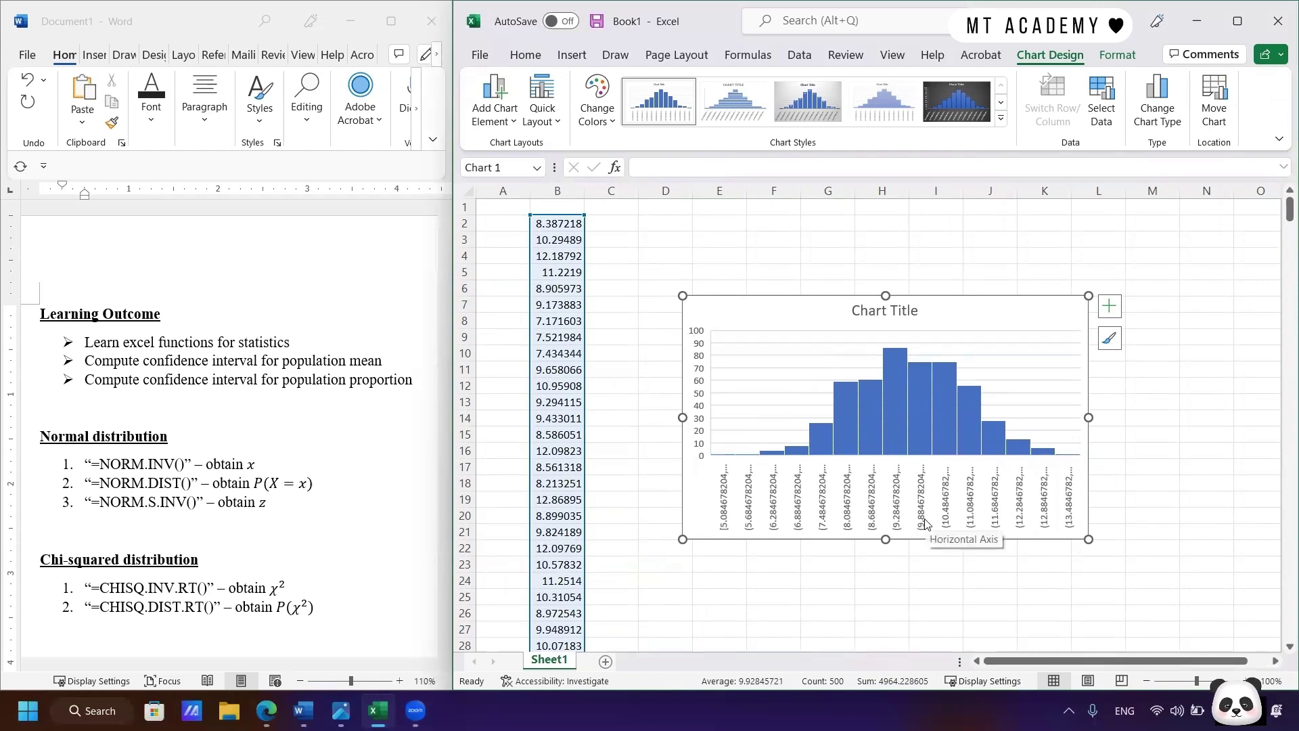
{"action": "key", "text": "F9"}
{"action": "key", "text": "F9"}
{"action": "key", "text": "F9"}
{"action": "key", "text": "F9"}
{"action": "key", "text": "F9"}
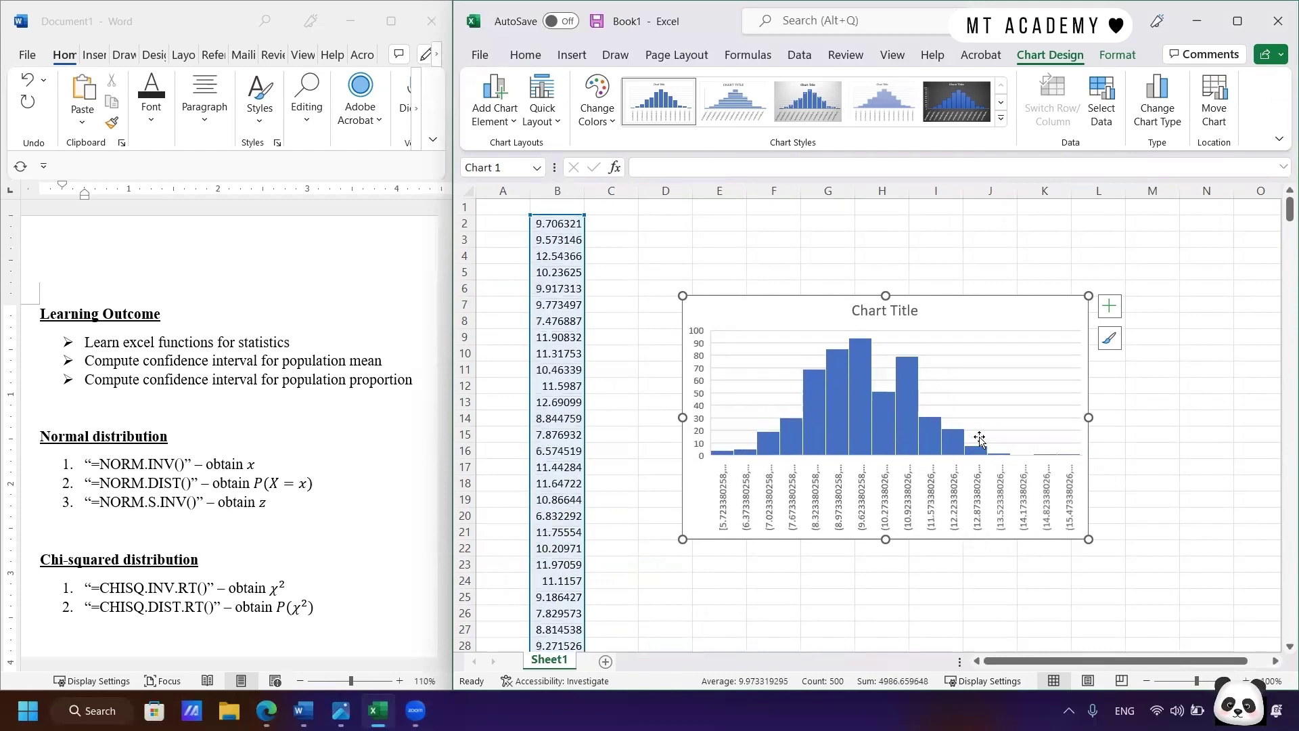
{"action": "key", "text": "F9"}
{"action": "key", "text": "F9"}
{"action": "key", "text": "F9"}
{"action": "key", "text": "F9"}
{"action": "key", "text": "F9"}
{"action": "key", "text": "F9"}
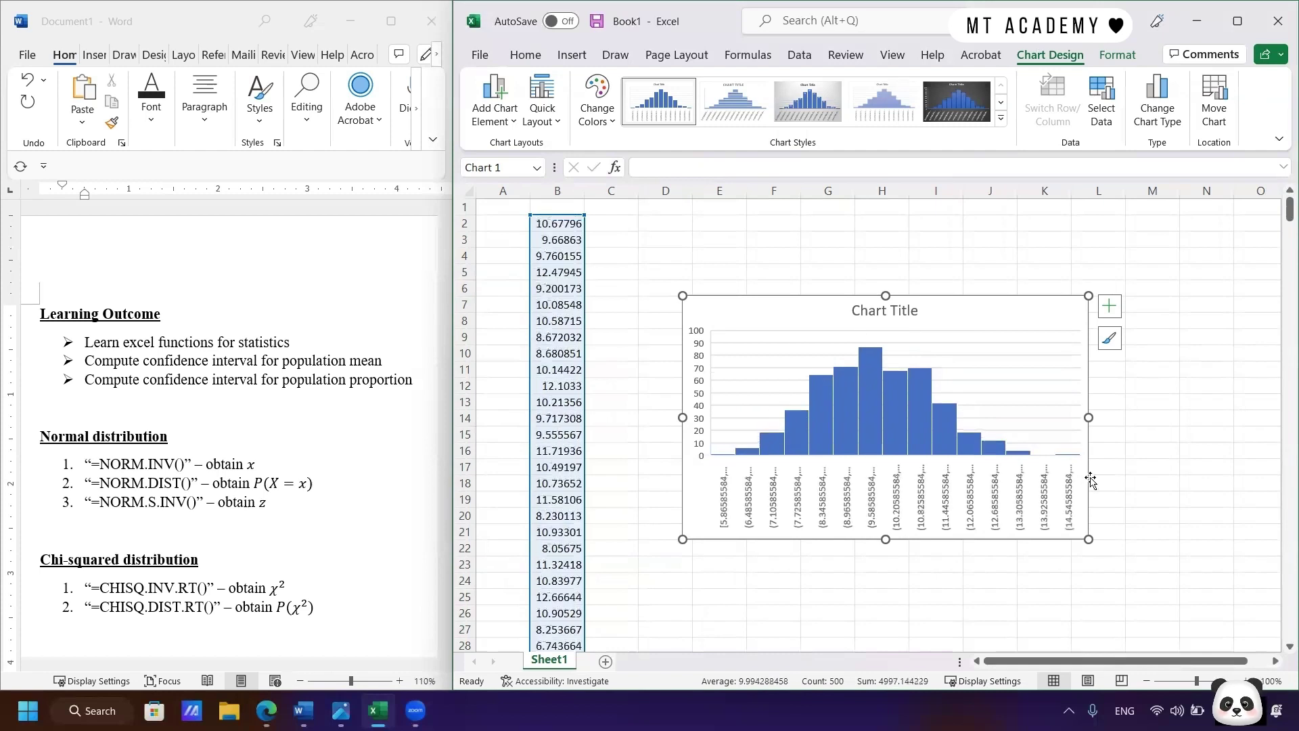
{"action": "key", "text": "F9"}
{"action": "key", "text": "F9"}
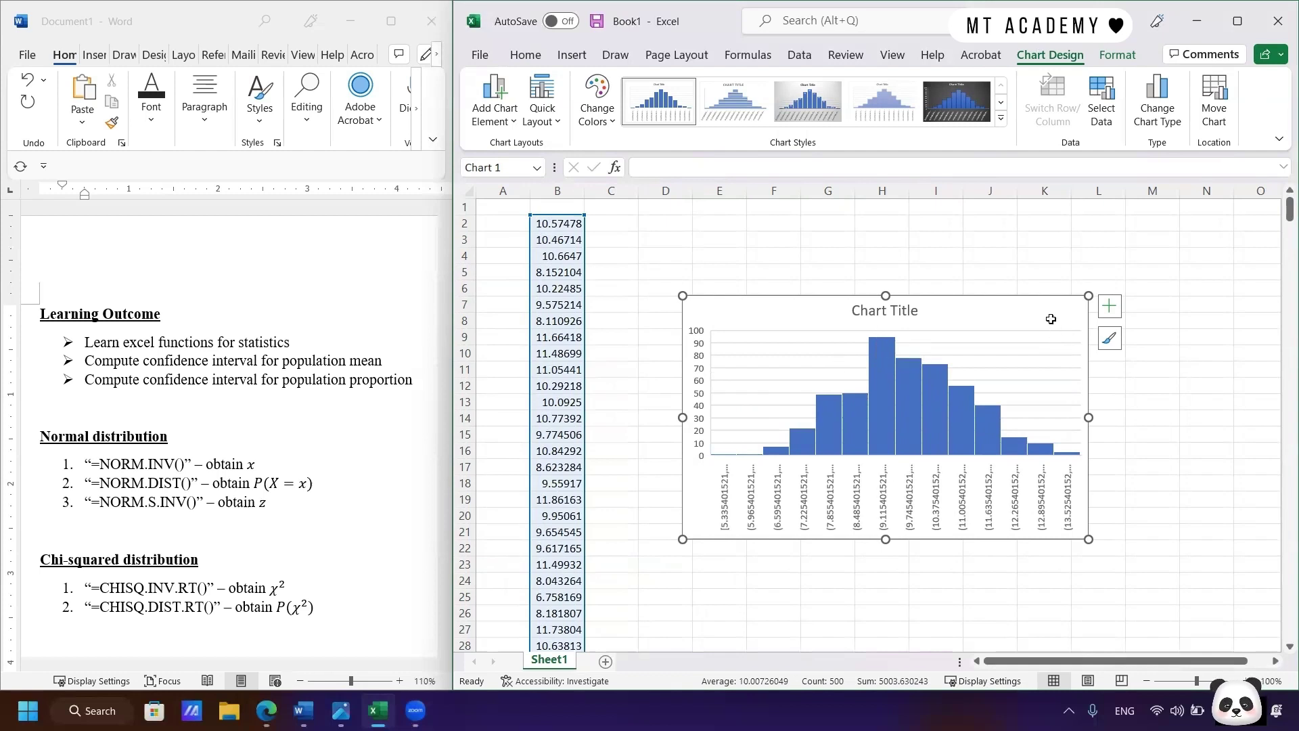
{"action": "key", "text": "Delete"}
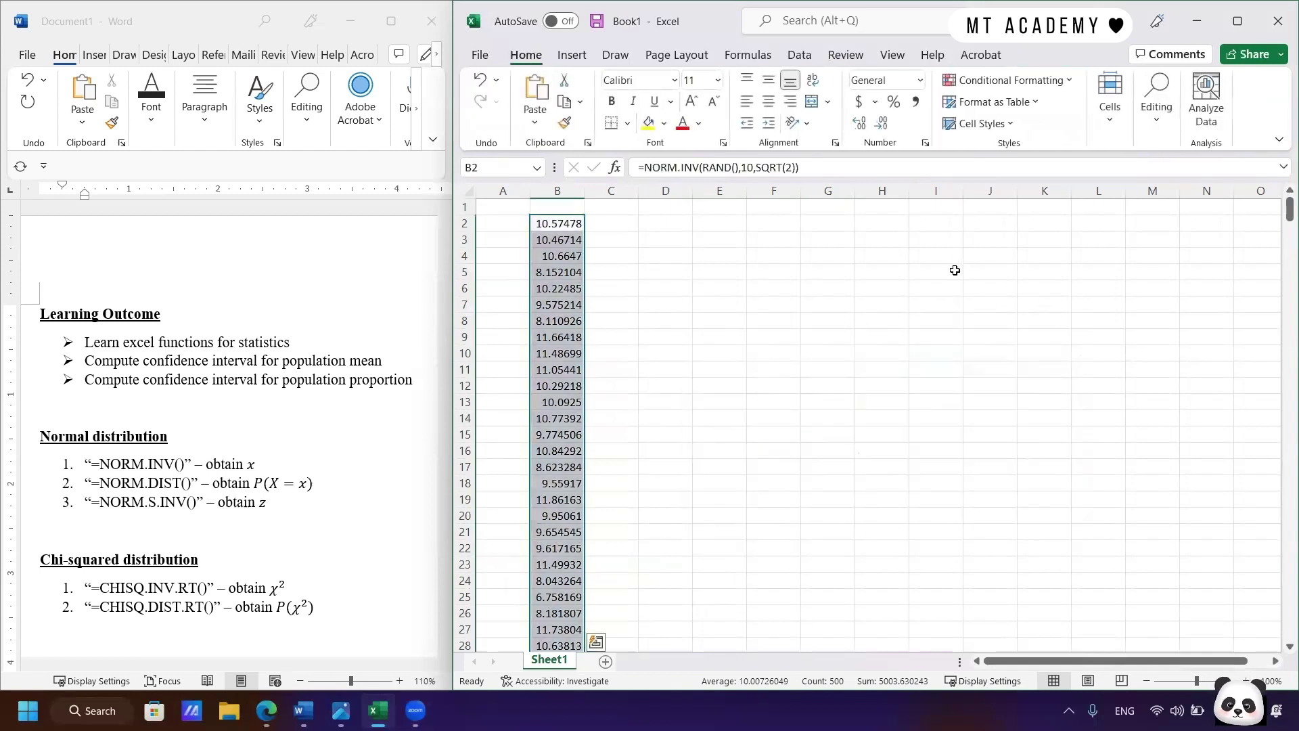
Step: Enter =NORM.DIST(B2,10,SQRT(2),FALSE) in C2, giving the density 0.201459
{"action": "left_click", "coordinate": [599, 224]}
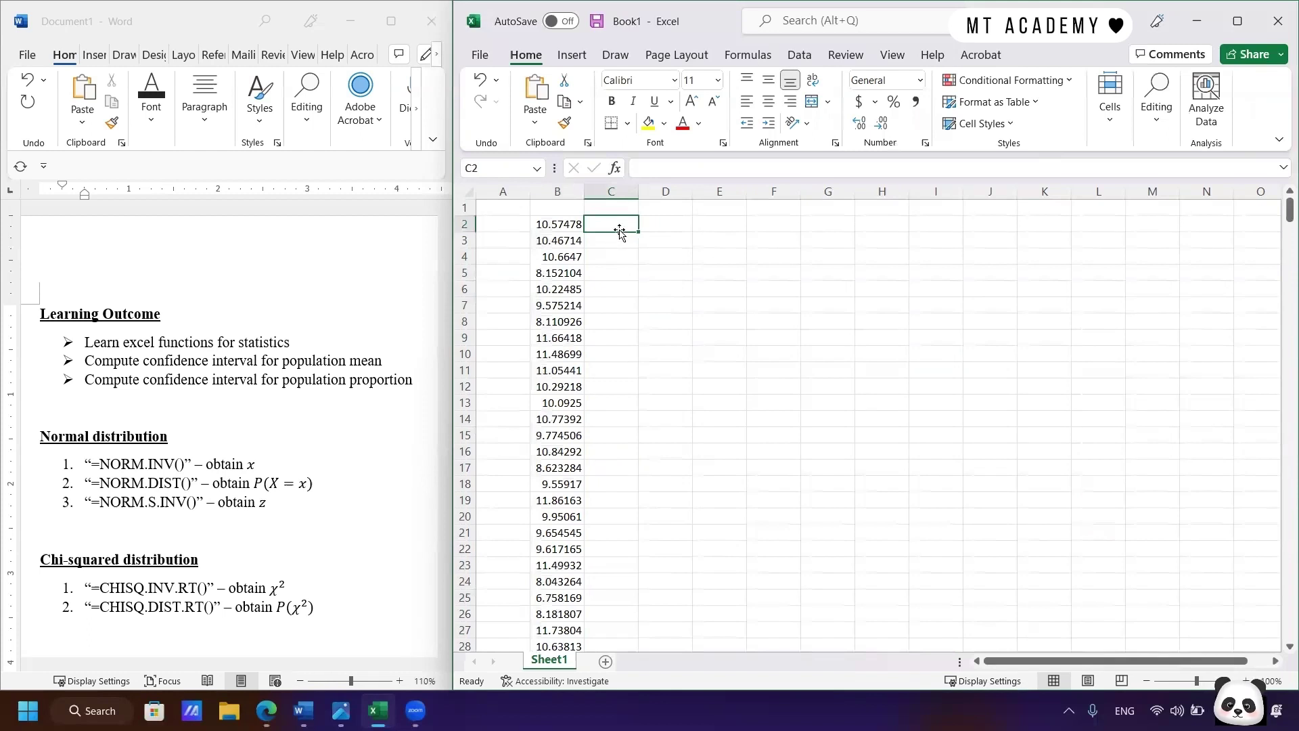
{"action": "type", "text": "=no"}
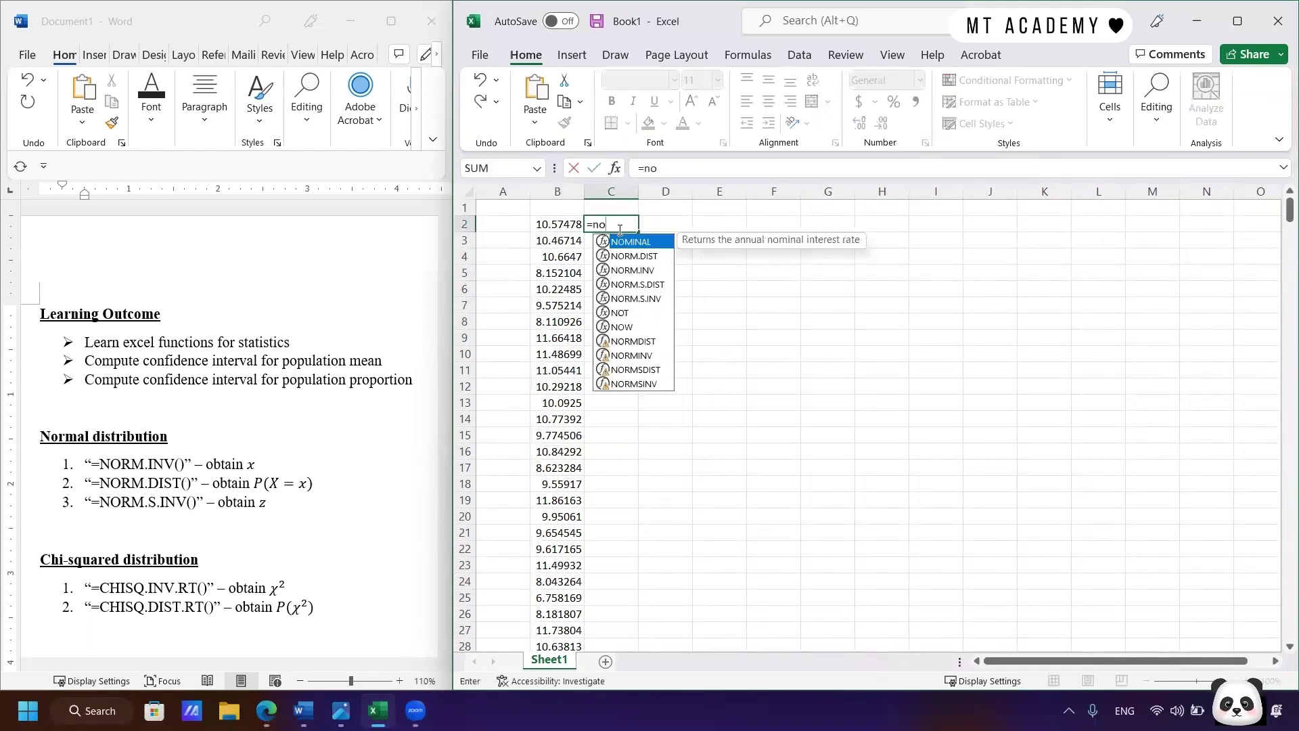
{"action": "type", "text": "rm"}
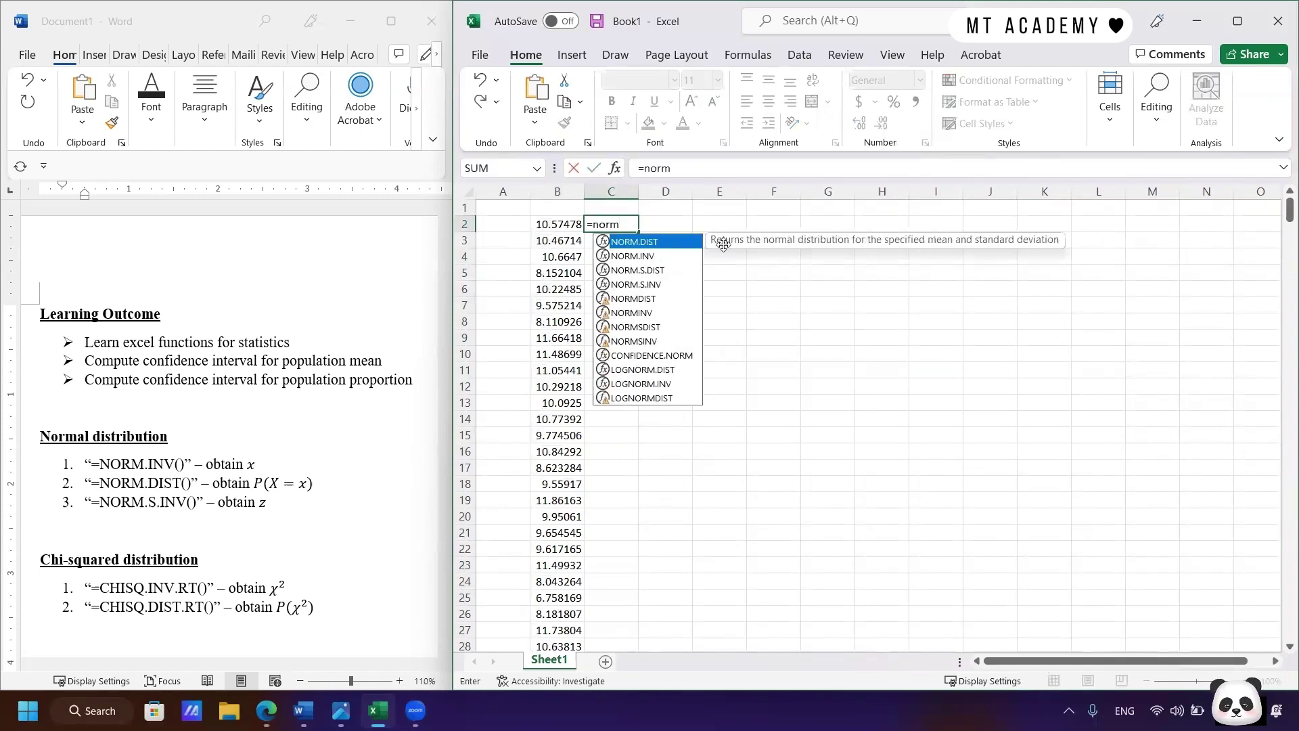
{"action": "double_click", "coordinate": [653, 241]}
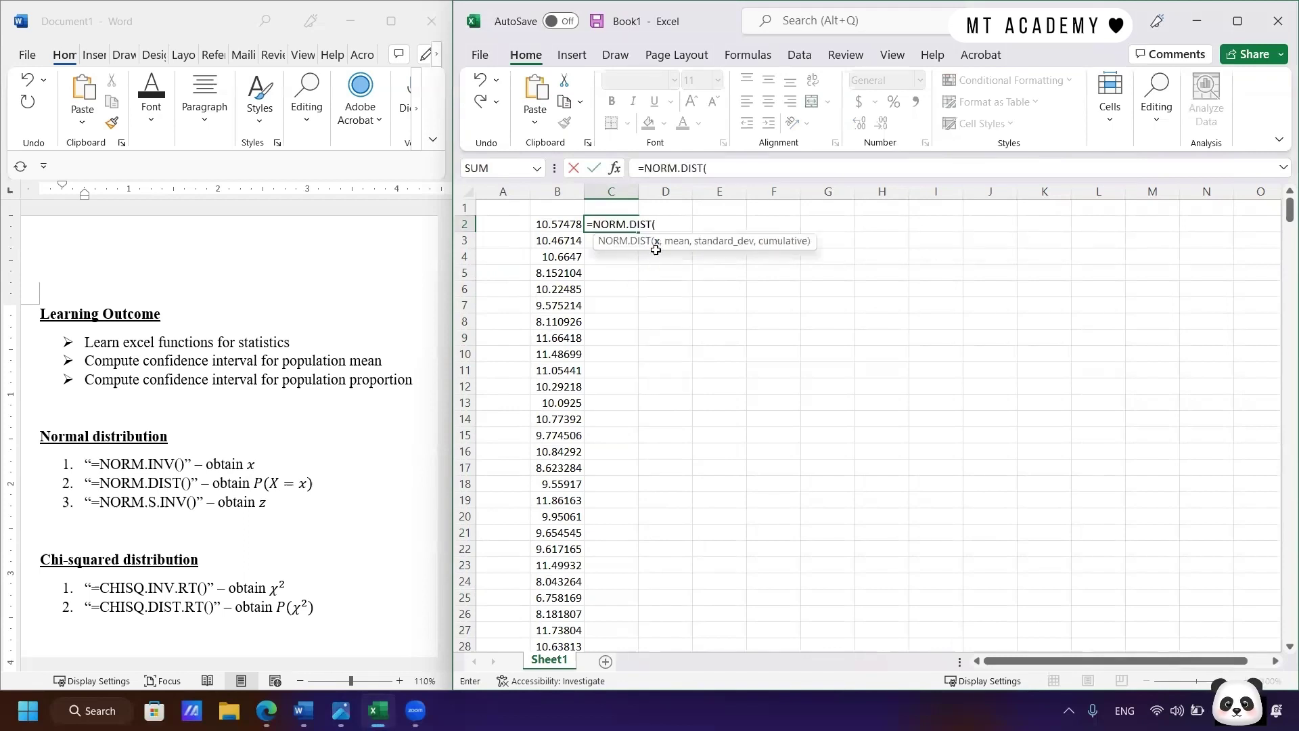
{"action": "left_click", "coordinate": [558, 223]}
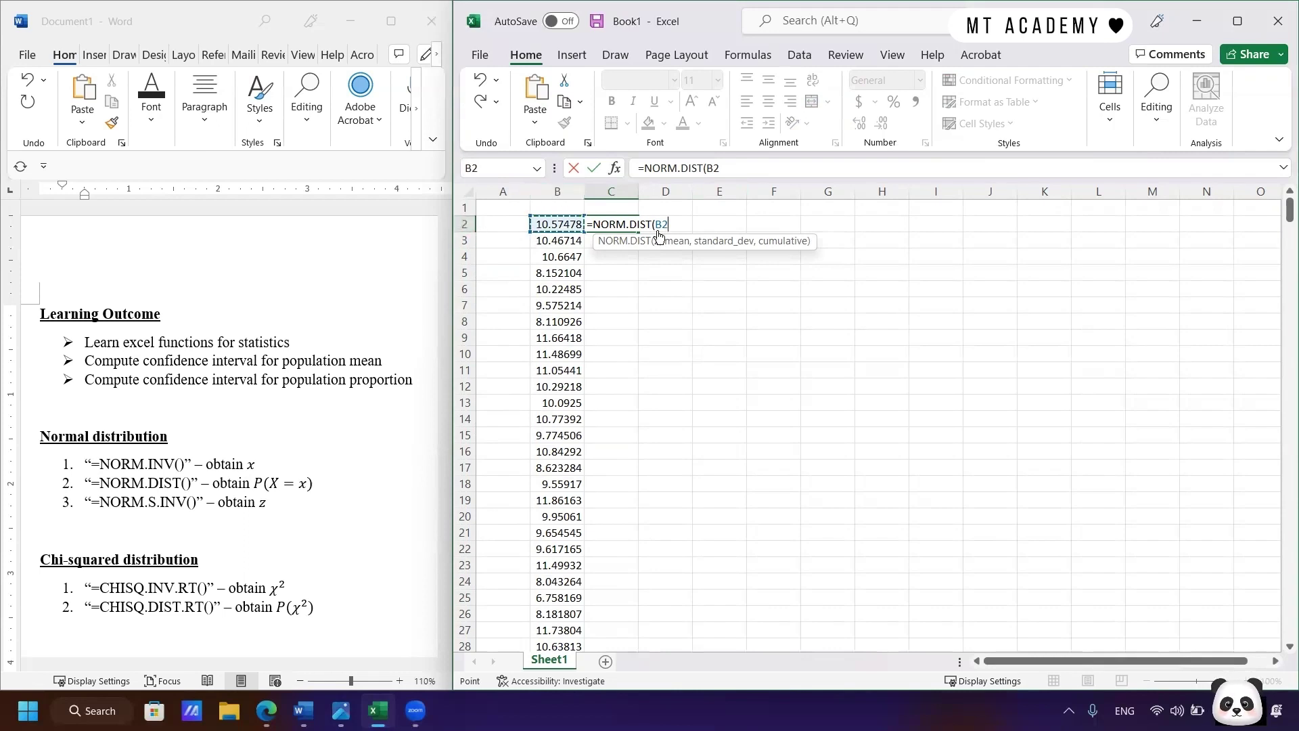
{"action": "type", "text": ".DIST(B2"}
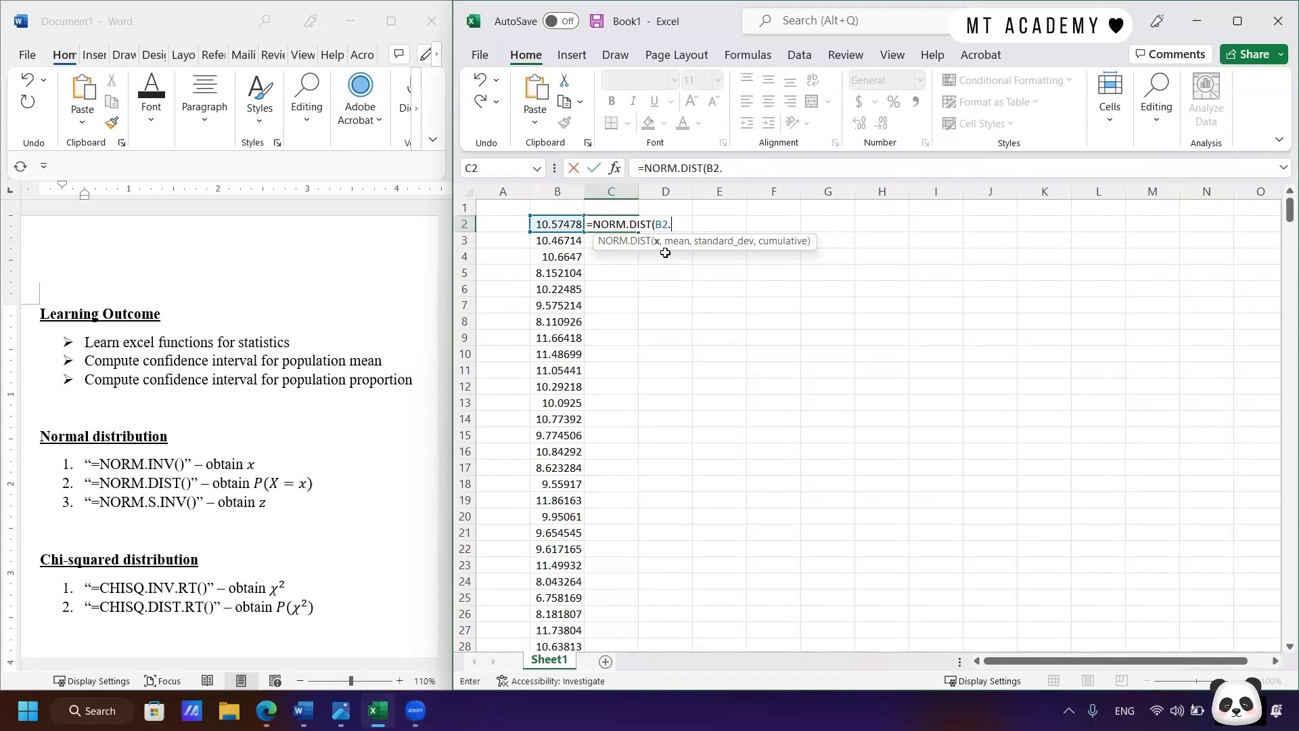
{"action": "type", "text": ",10,sq"}
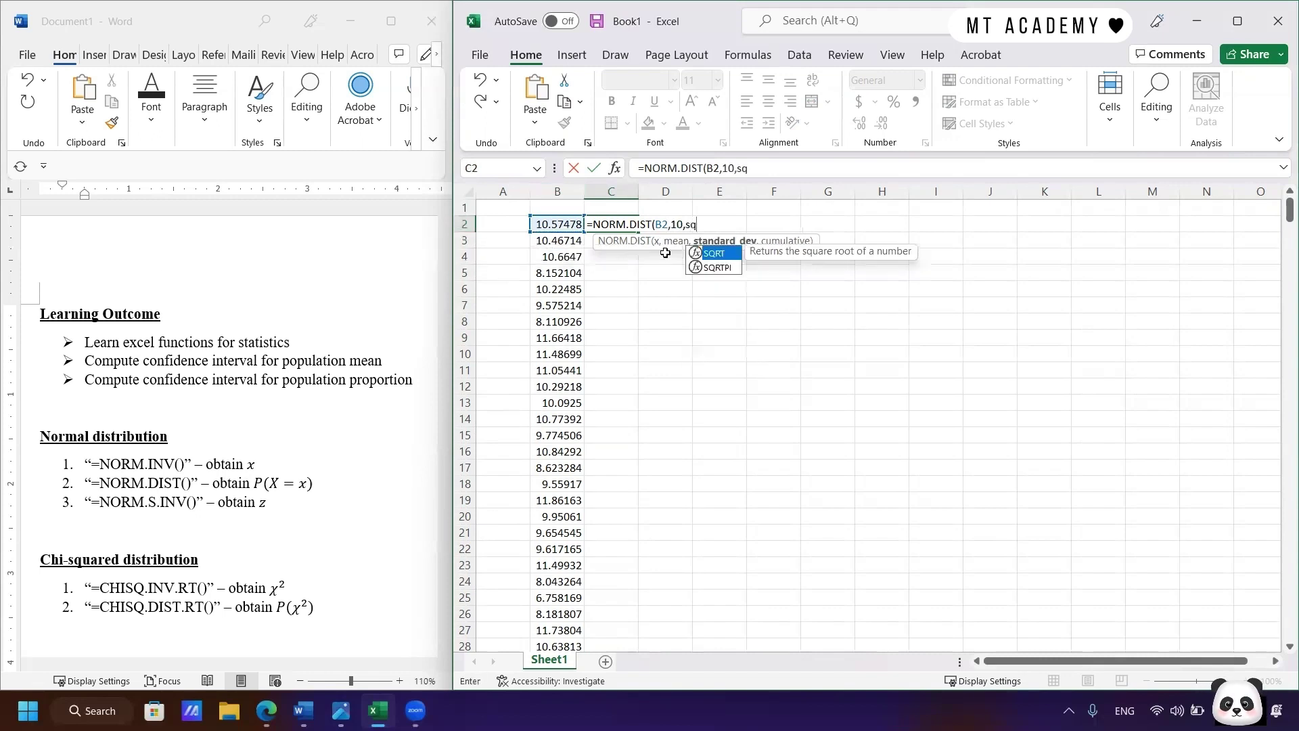
{"action": "key", "text": "Tab"}
{"action": "type", "text": "2"}
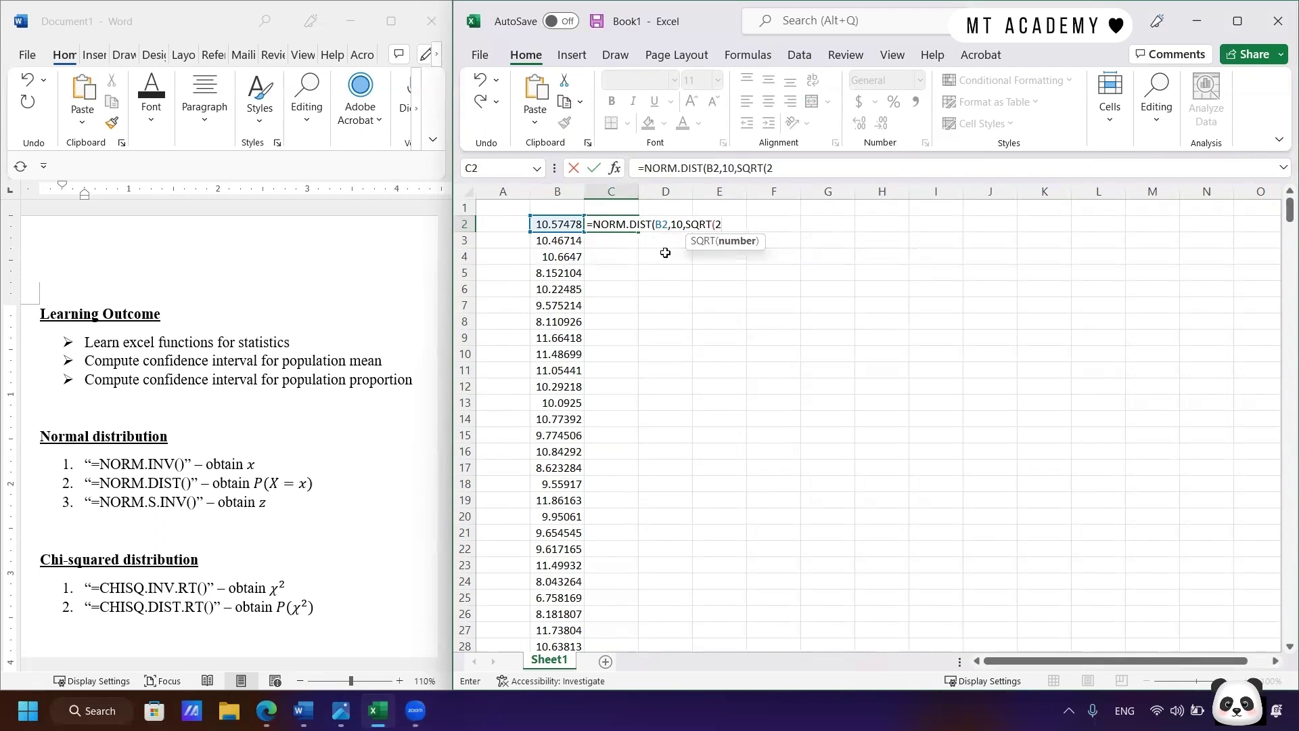
{"action": "type", "text": "),"}
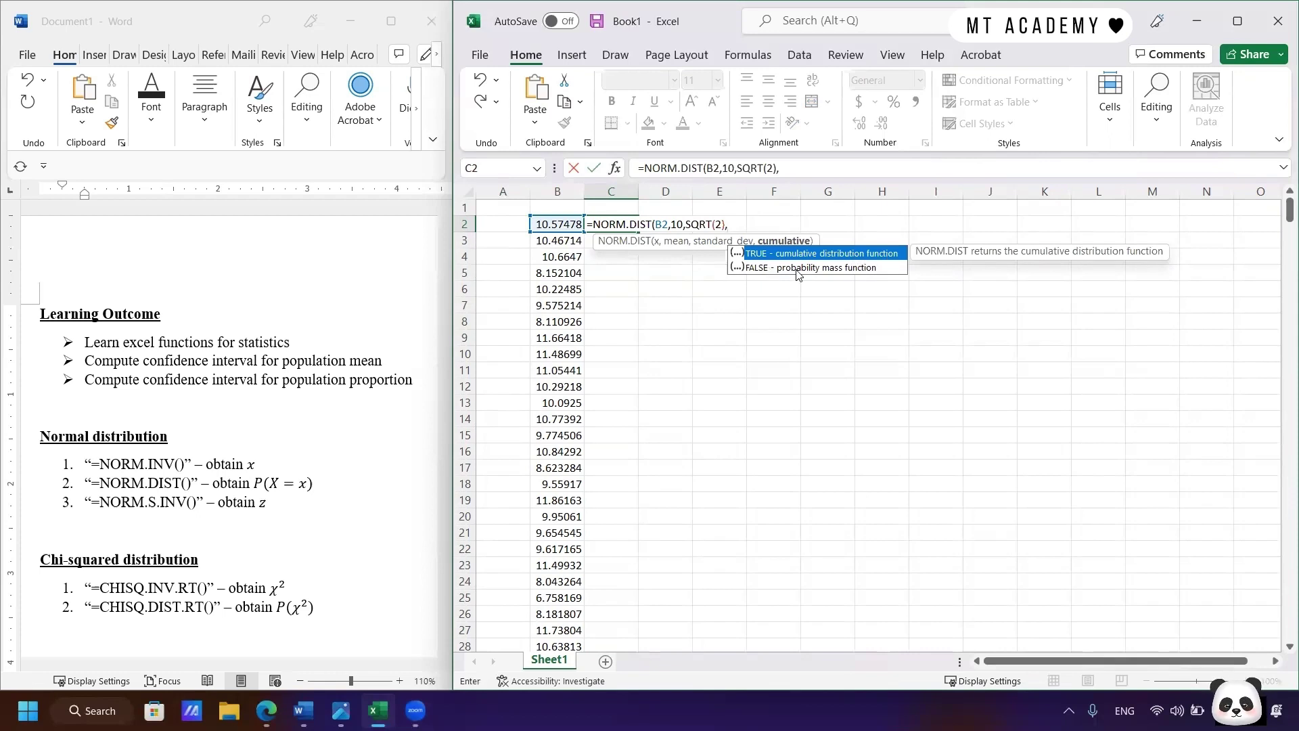
{"action": "double_click", "coordinate": [820, 268]}
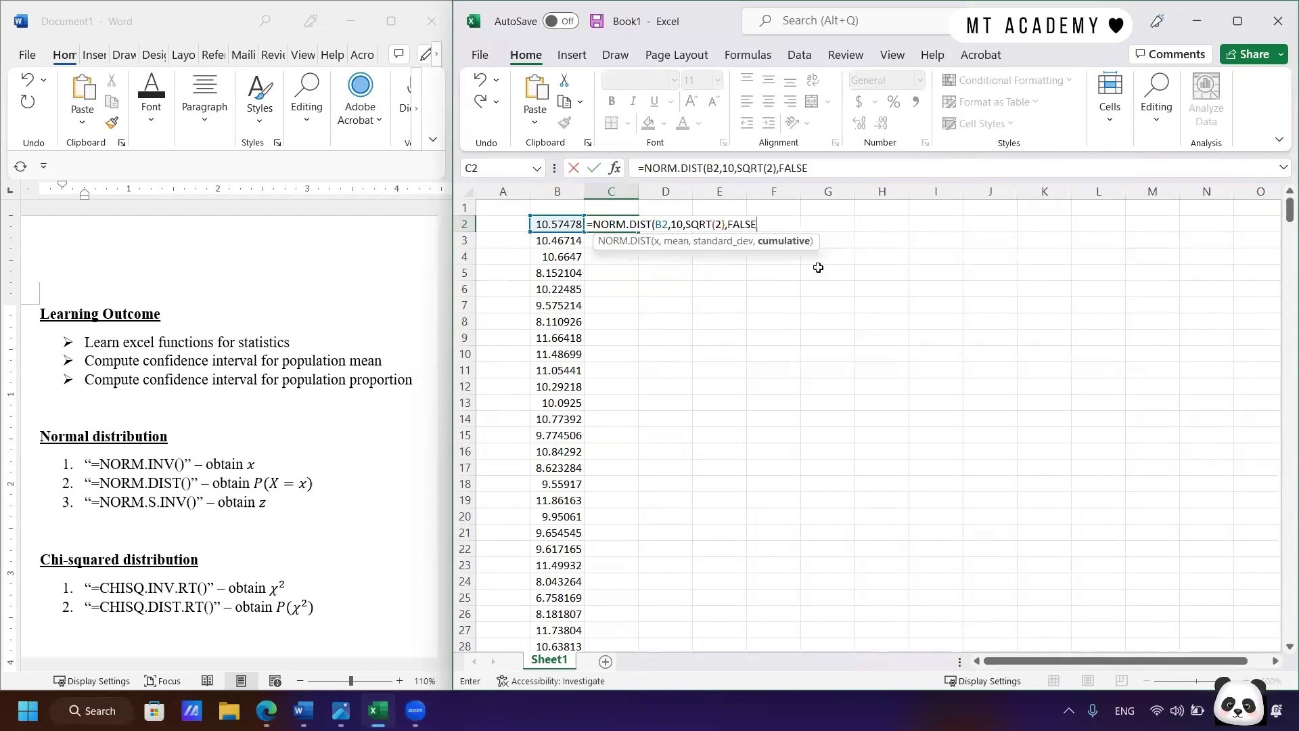
{"action": "type", "text": ")"}
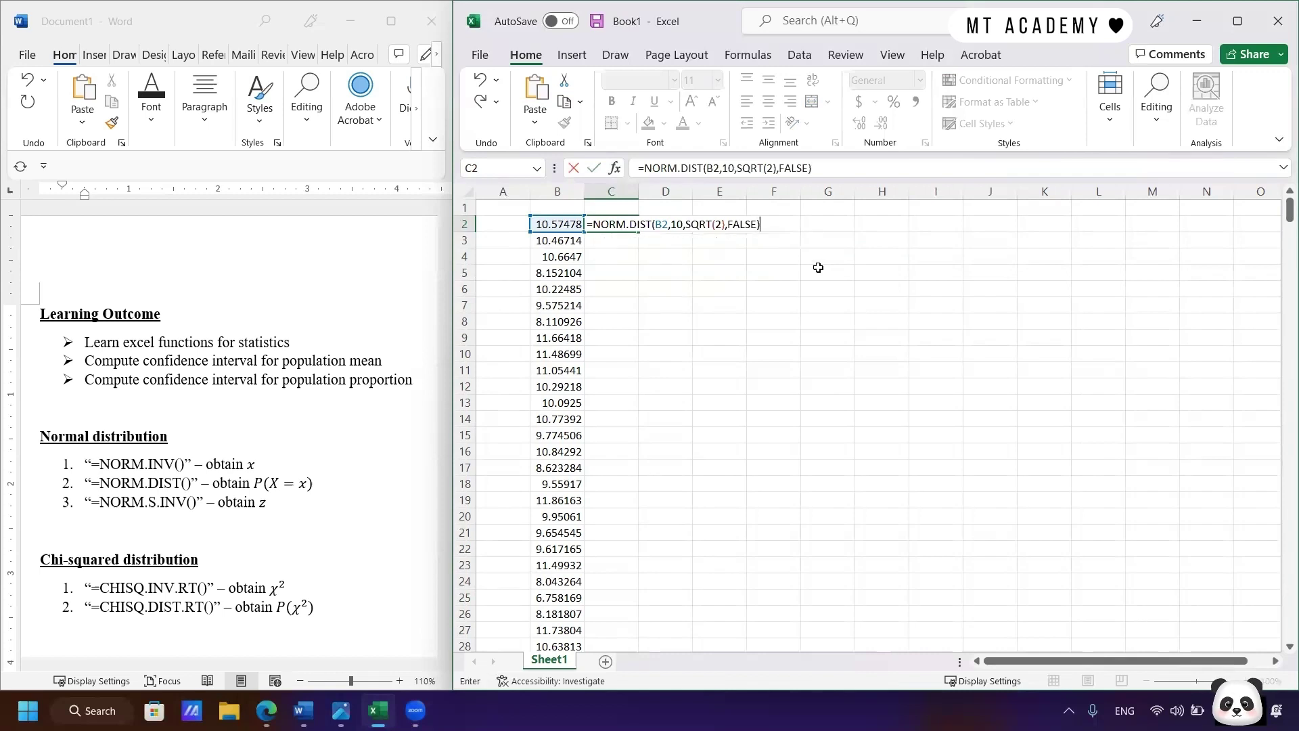
{"action": "key", "text": "Return"}
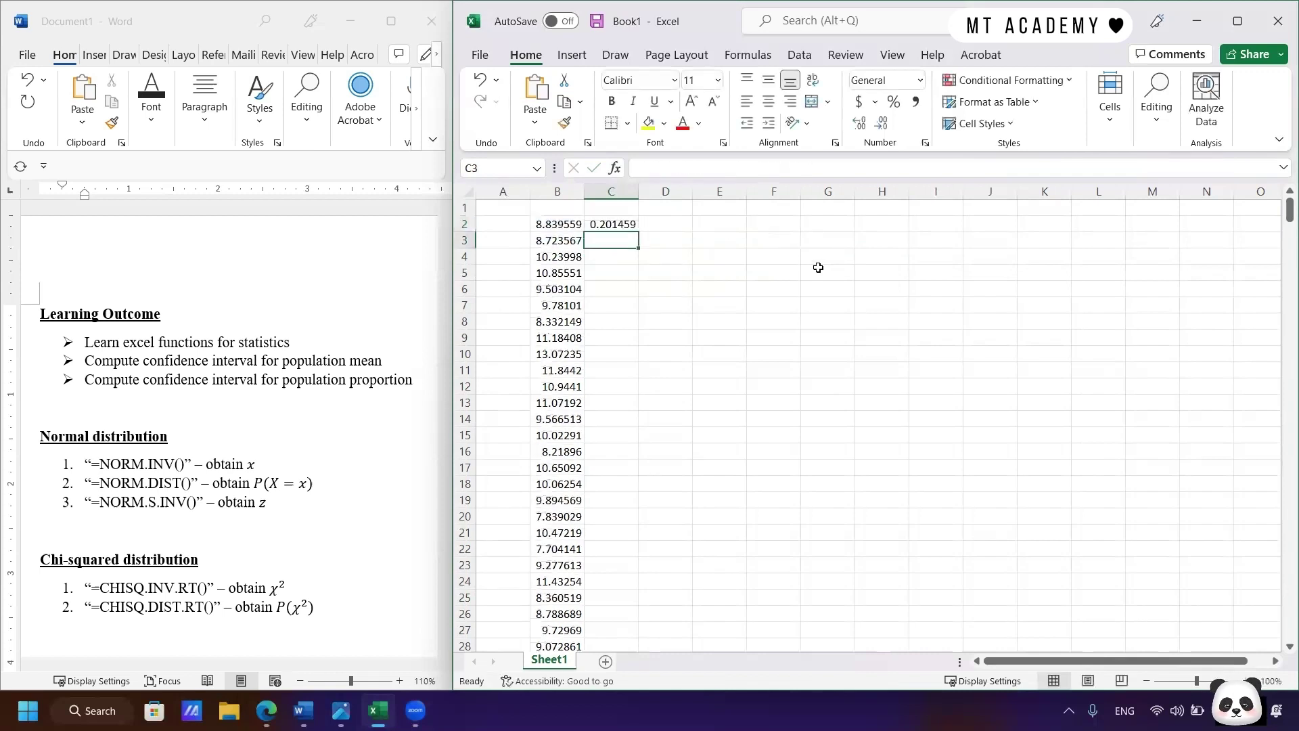
Step: Fill C2's density formula down to C501, then reselect B2
{"action": "left_click", "coordinate": [621, 222]}
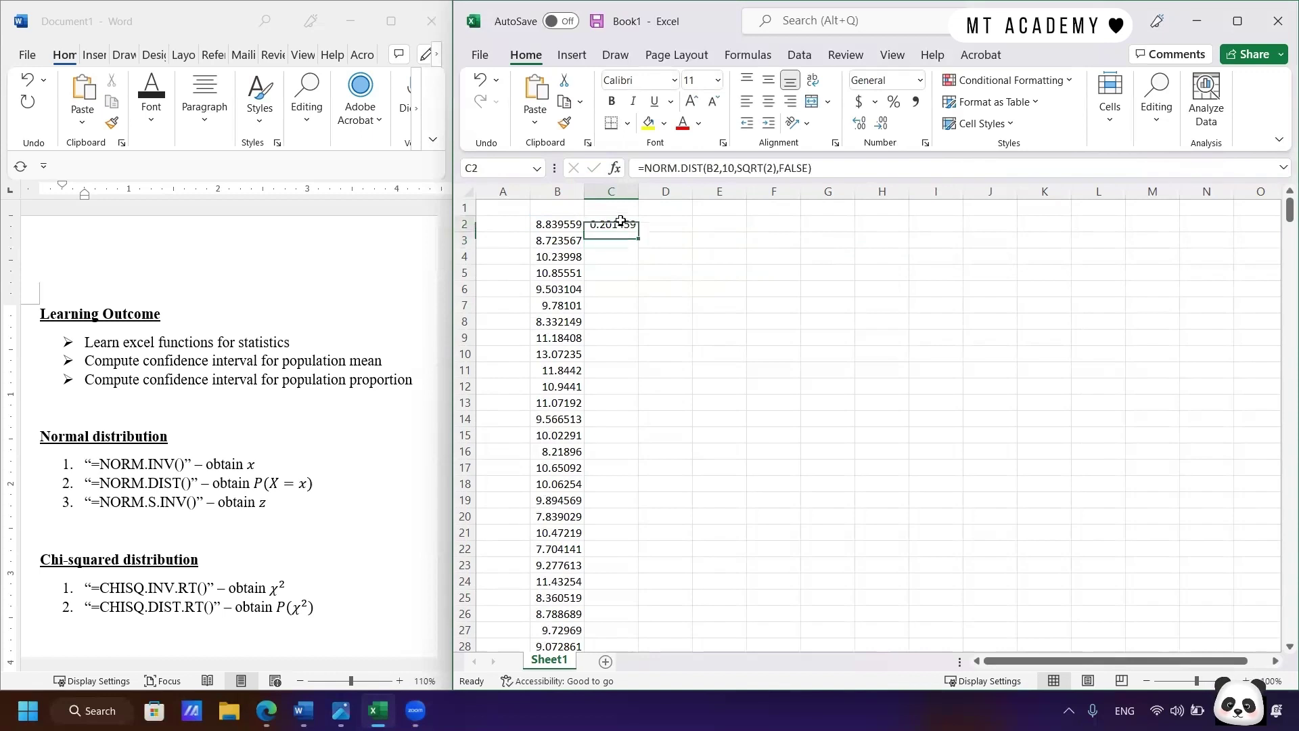
{"action": "mouse_move", "coordinate": [638, 233]}
{"action": "left_mouse_down"}
{"action": "mouse_move", "coordinate": [635, 417]}
{"action": "mouse_move", "coordinate": [627, 210]}
{"action": "mouse_move", "coordinate": [622, 222]}
{"action": "mouse_move", "coordinate": [645, 233]}
{"action": "left_mouse_up"}
{"action": "double_click", "coordinate": [638, 232]}
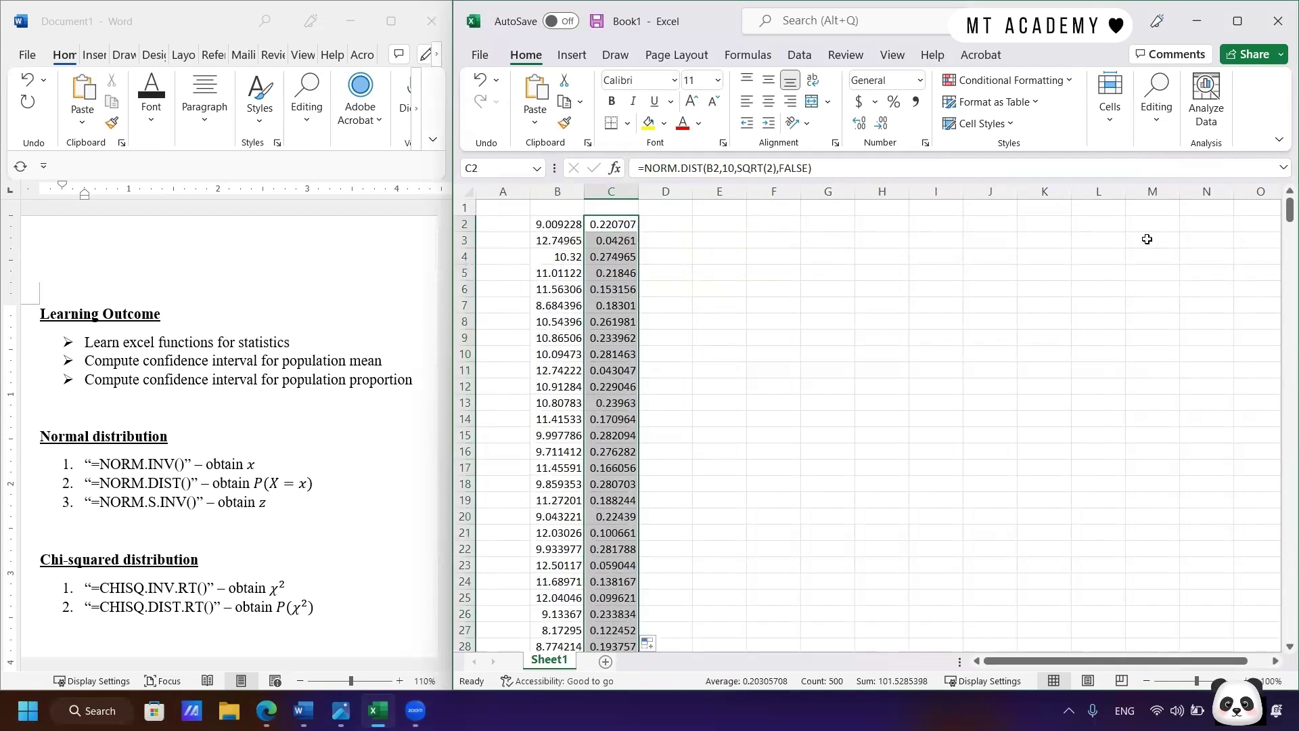
{"action": "left_click_drag", "start_coordinate": [1288, 214], "coordinate": [1256, 193]}
{"action": "left_click", "coordinate": [650, 254]}
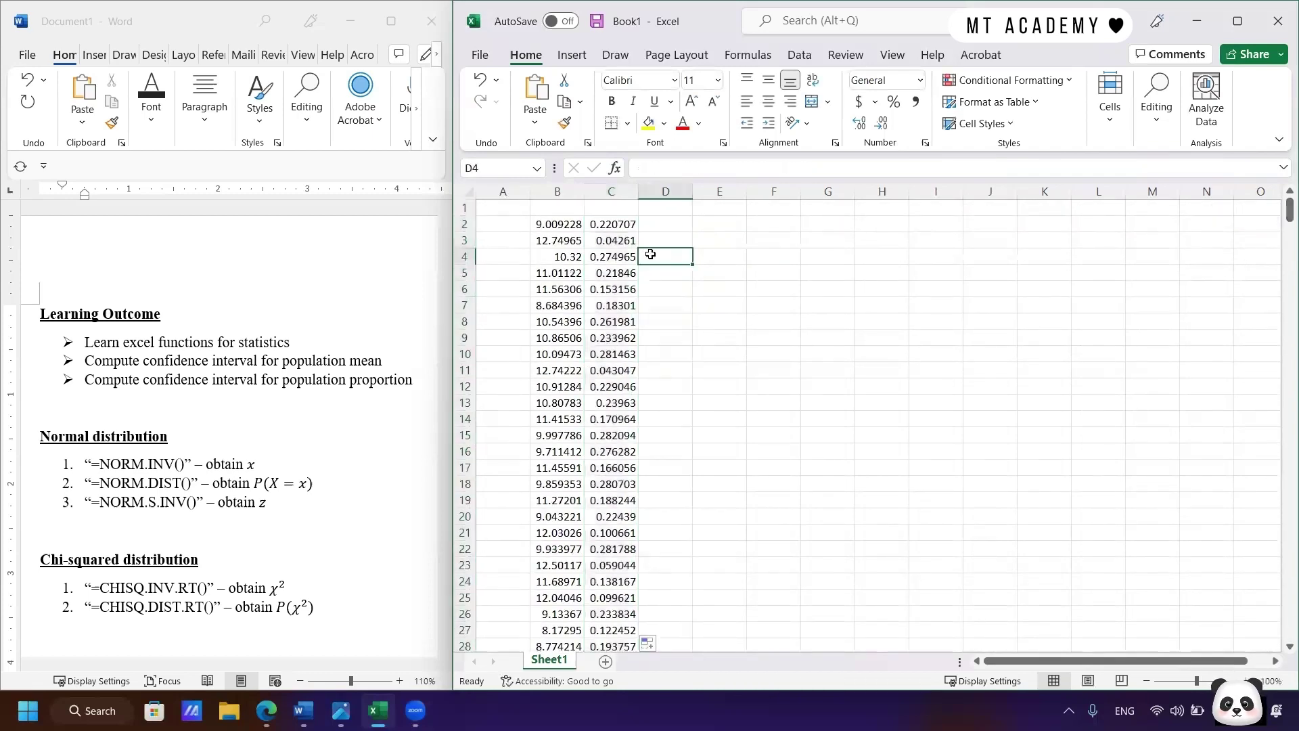
{"action": "left_click", "coordinate": [548, 228]}
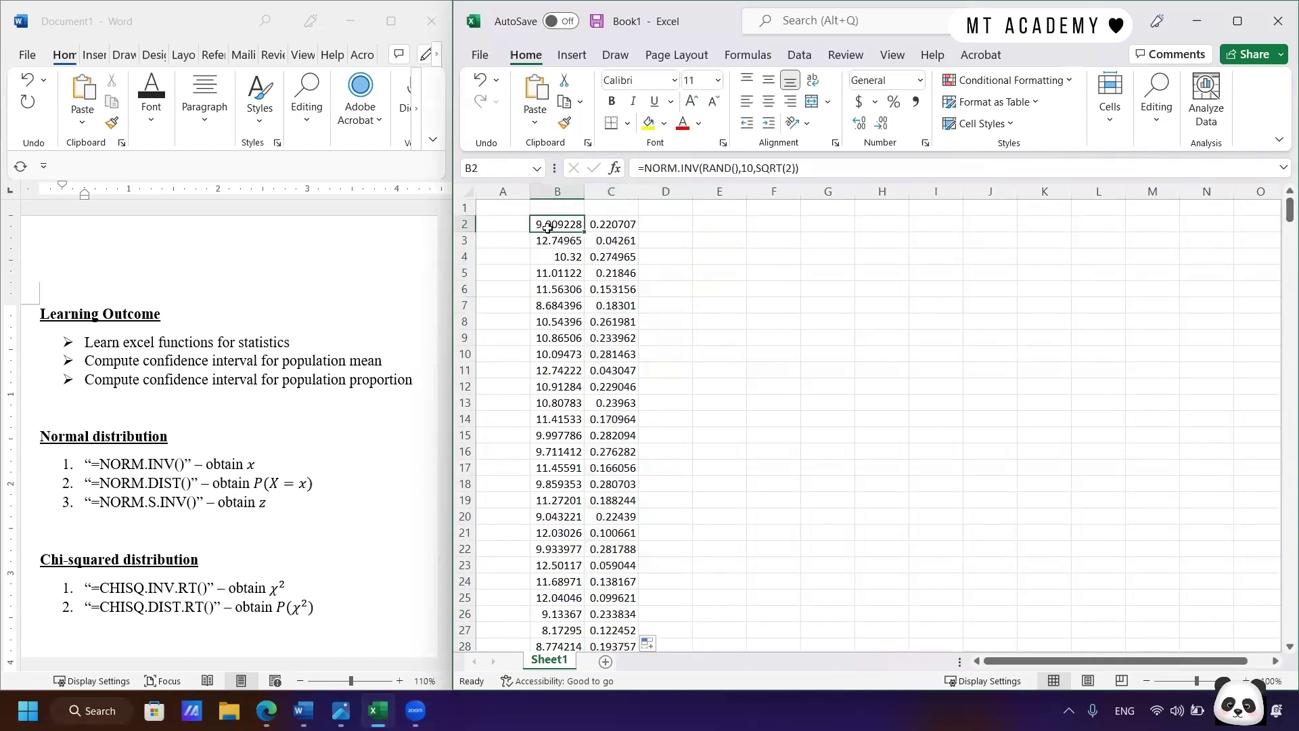
Step: Select B2:C501 and open Recommended Charts to preview the scatter plot
{"action": "key", "text": "ctrl+shift+End"}
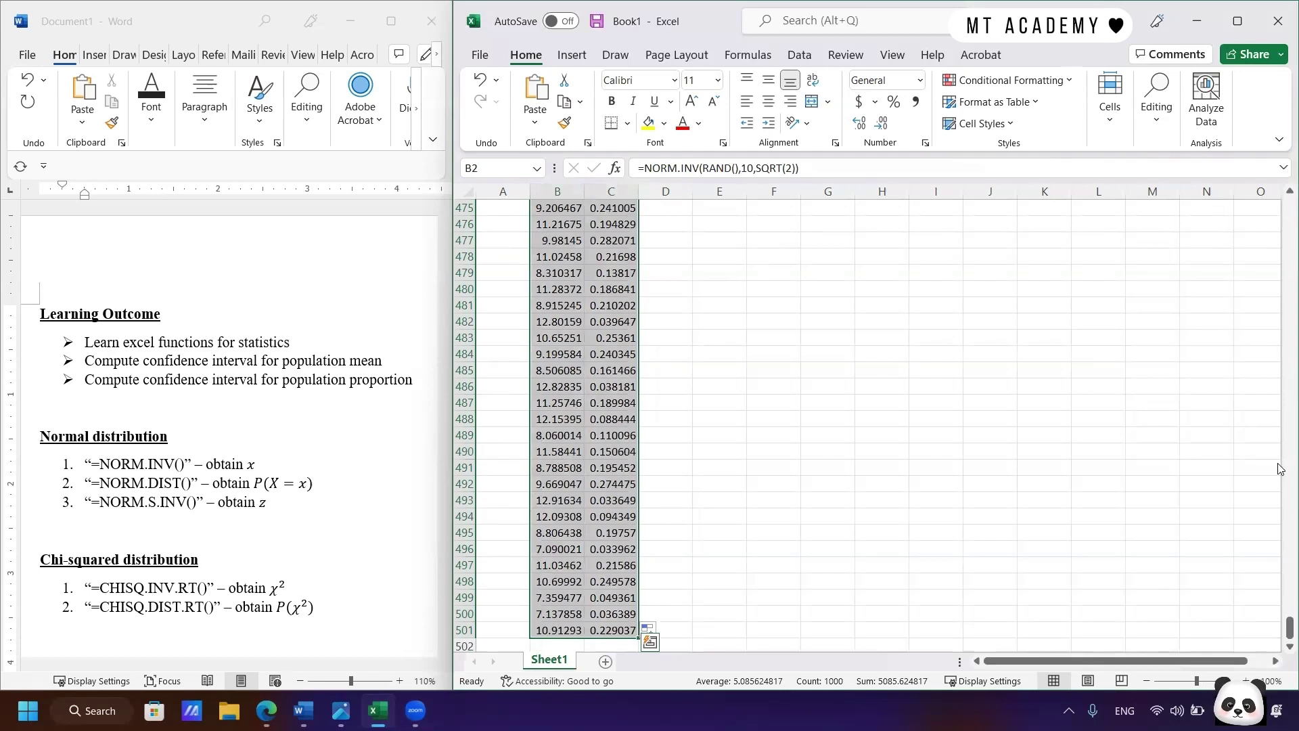
{"action": "left_click_drag", "start_coordinate": [1289, 626], "coordinate": [1289, 208]}
{"action": "left_click", "coordinate": [571, 55]}
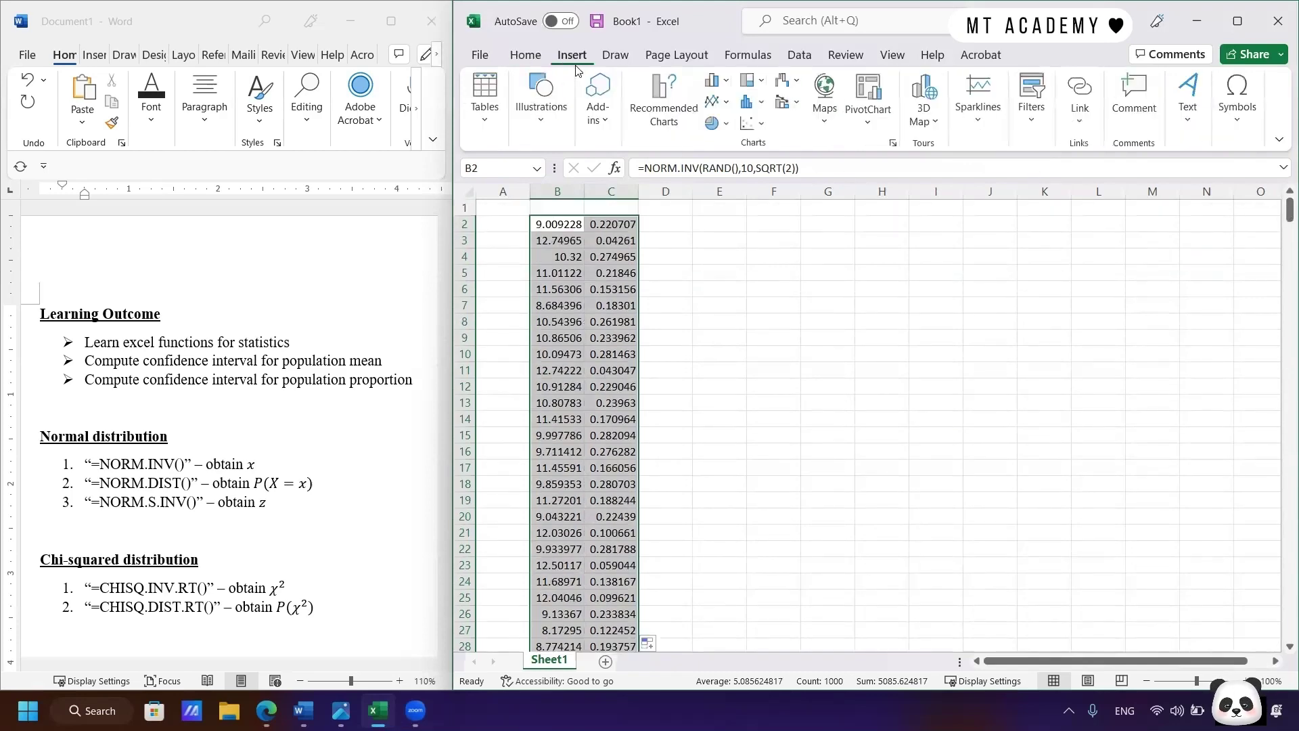
{"action": "left_click", "coordinate": [663, 98]}
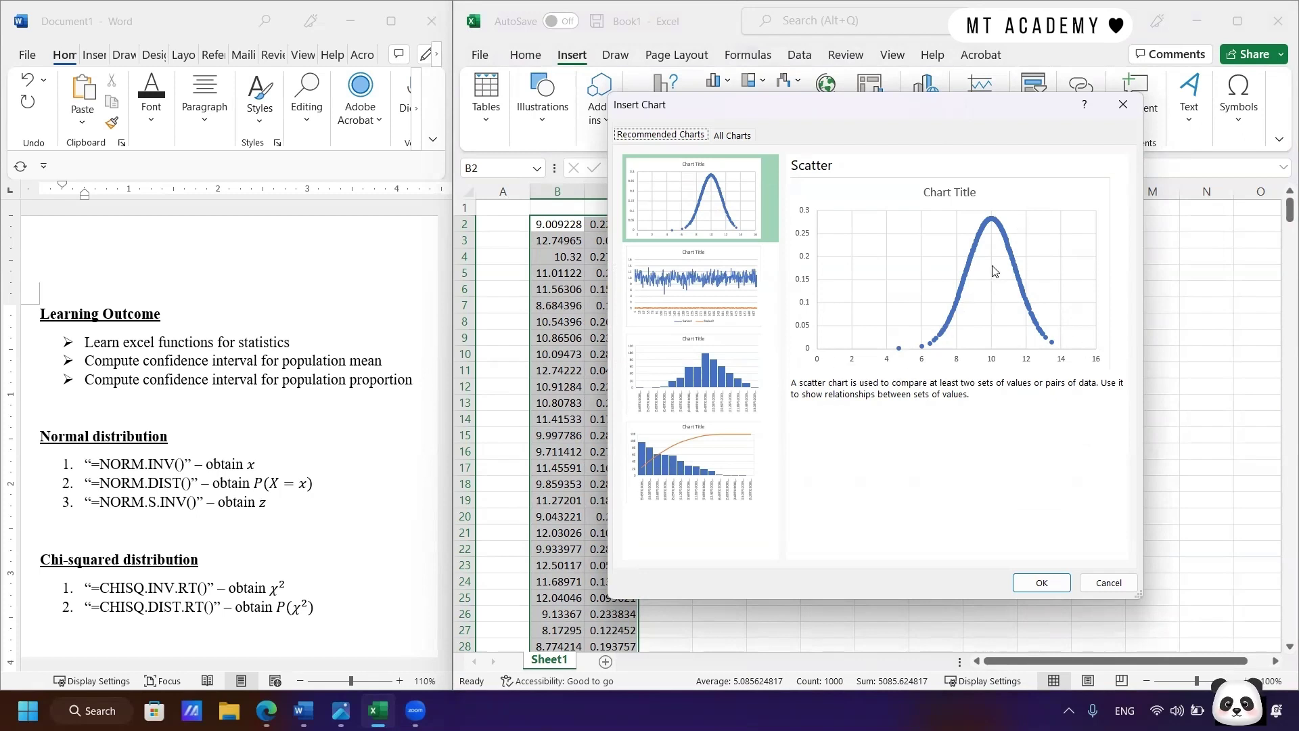
Step: Insert the scatter chart, move it beside the data, and recalculate the samples six times
{"action": "left_click", "coordinate": [1035, 581]}
{"action": "left_click_drag", "start_coordinate": [969, 329], "coordinate": [992, 276]}
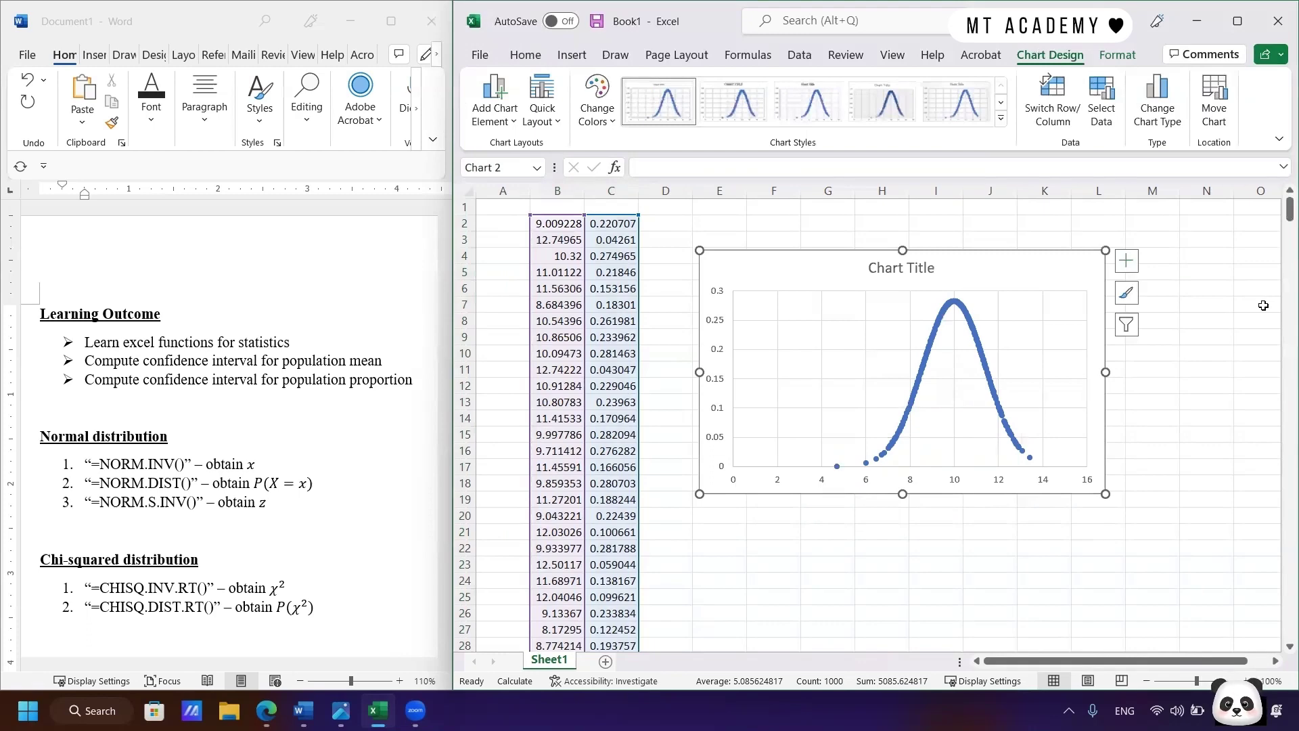
{"action": "key", "text": "F9"}
{"action": "key", "text": "F9"}
{"action": "key", "text": "F9"}
{"action": "key", "text": "F9"}
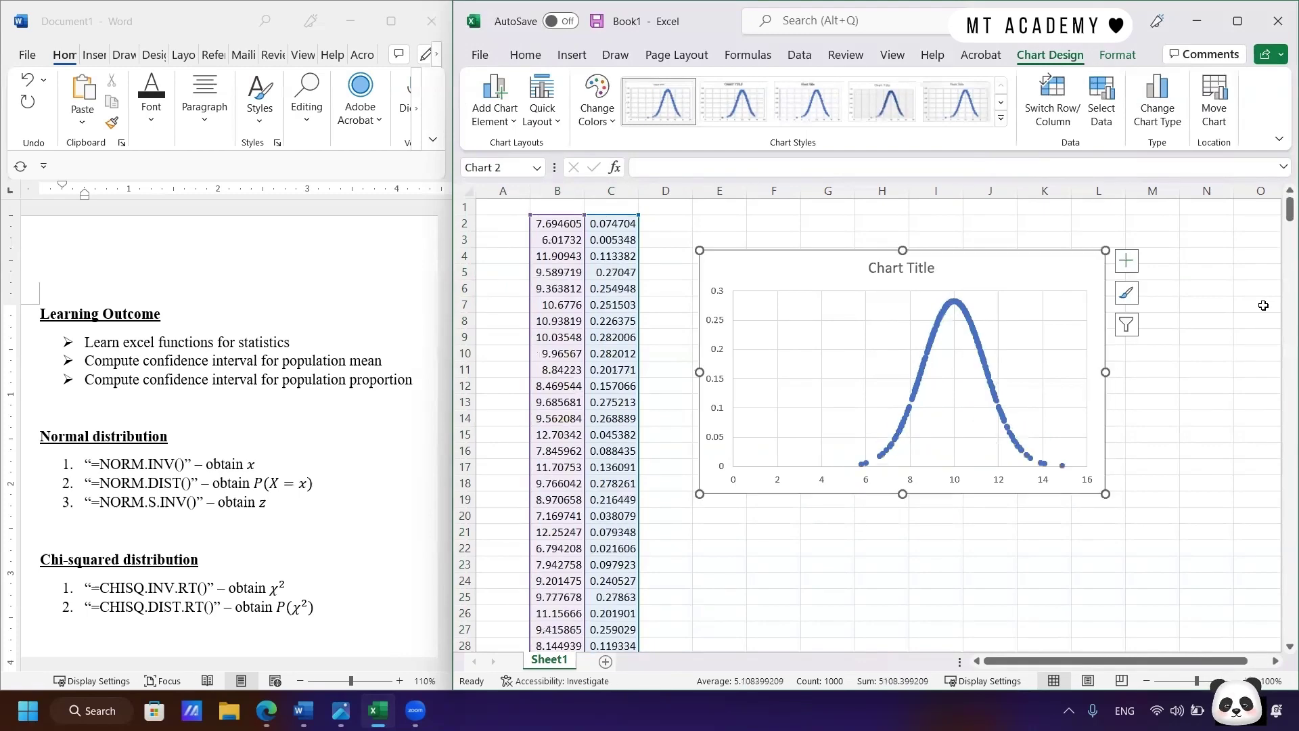
{"action": "key", "text": "F9"}
{"action": "key", "text": "F9"}
{"action": "key", "text": "F9"}
{"action": "key", "text": "F9"}
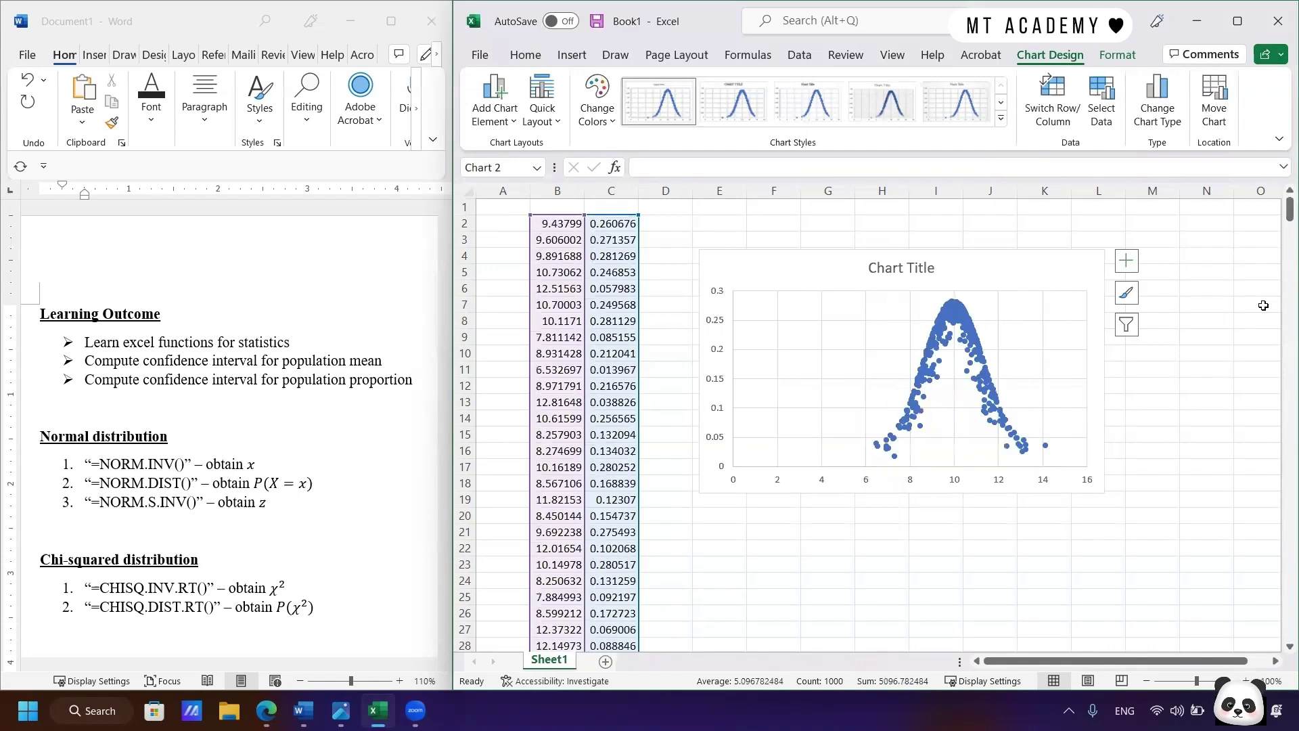
{"action": "key", "text": "F9"}
{"action": "key", "text": "F9"}
{"action": "key", "text": "F9"}
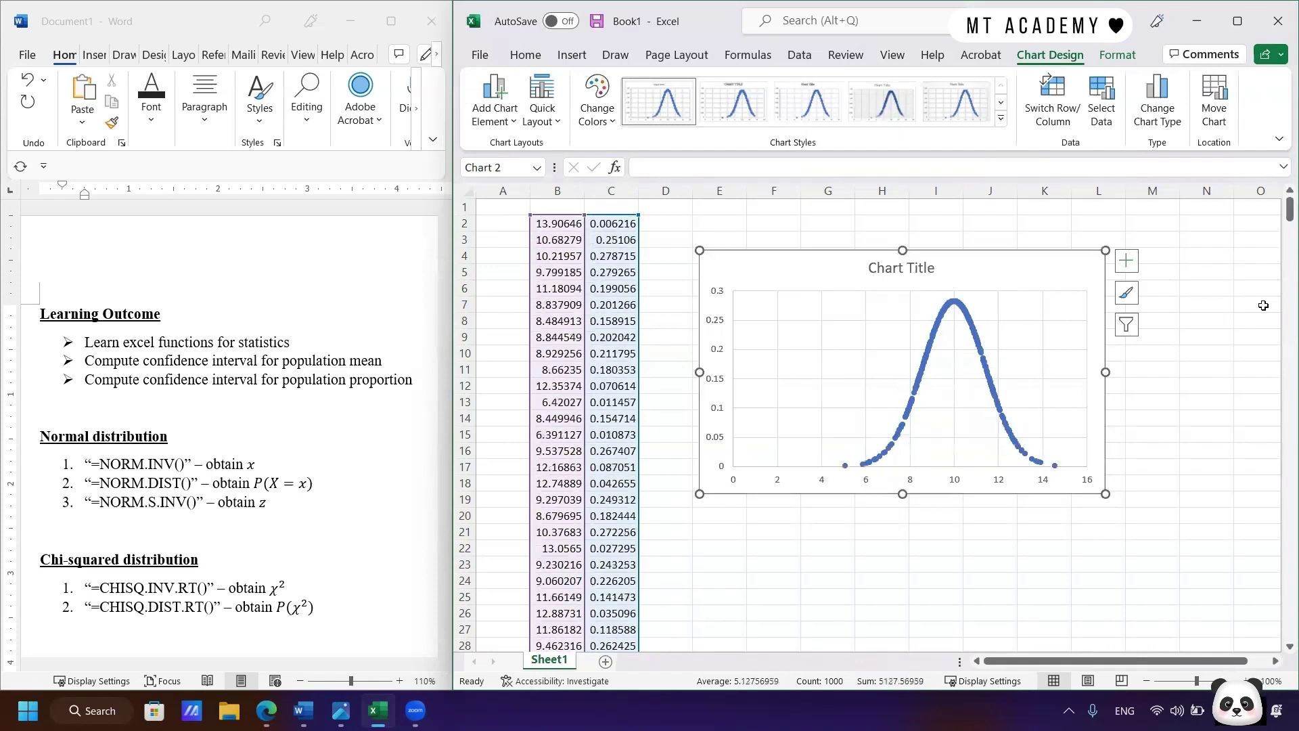
{"action": "key", "text": "F9"}
{"action": "key", "text": "F9"}
{"action": "key", "text": "F9"}
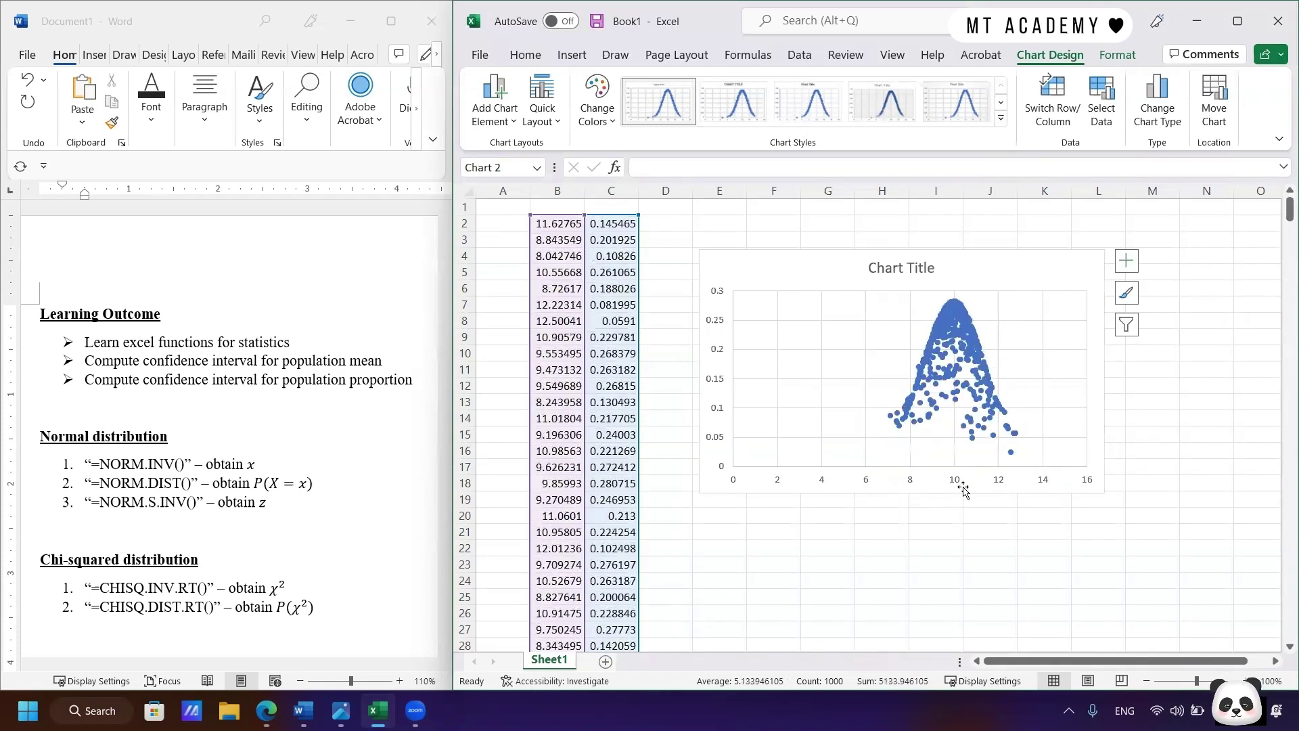
{"action": "left_click", "coordinate": [963, 472]}
{"action": "key", "text": "F9"}
{"action": "key", "text": "F9"}
{"action": "key", "text": "F9"}
{"action": "key", "text": "F9"}
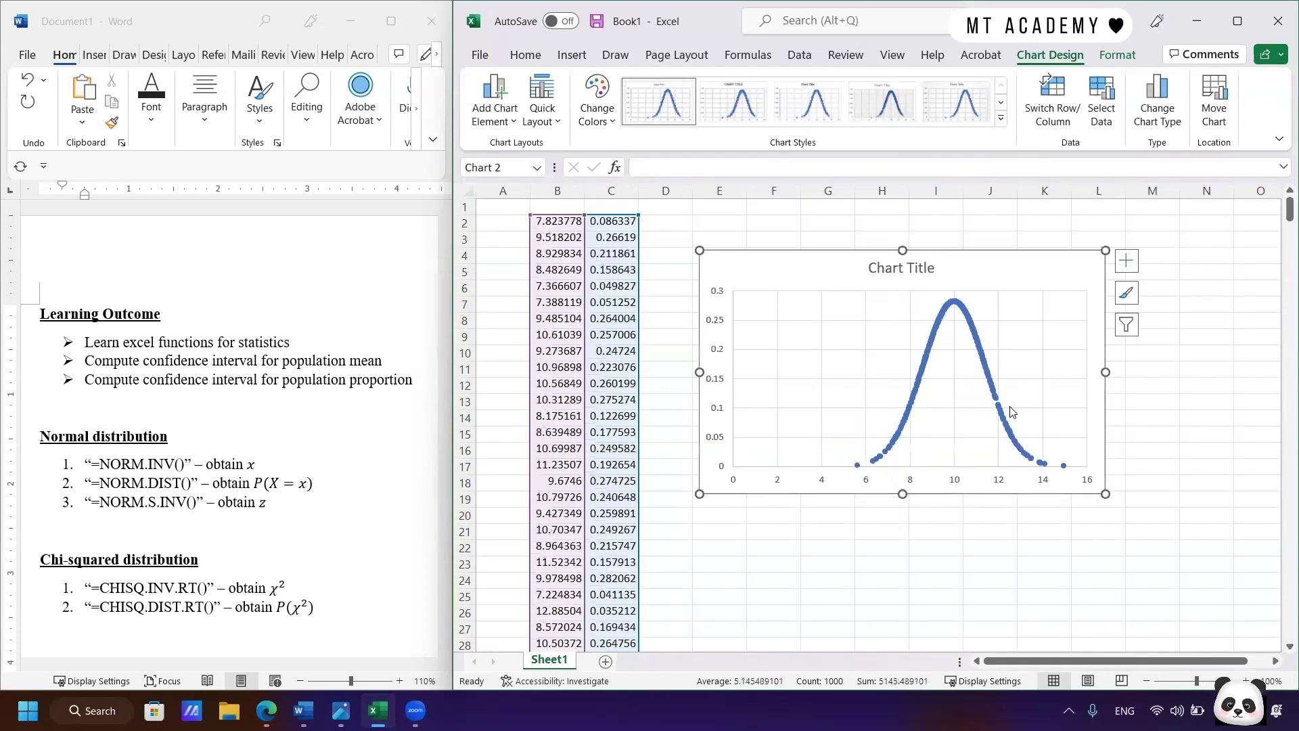
{"action": "key", "text": "F9"}
{"action": "key", "text": "F9"}
{"action": "key", "text": "F9"}
{"action": "key", "text": "F9"}
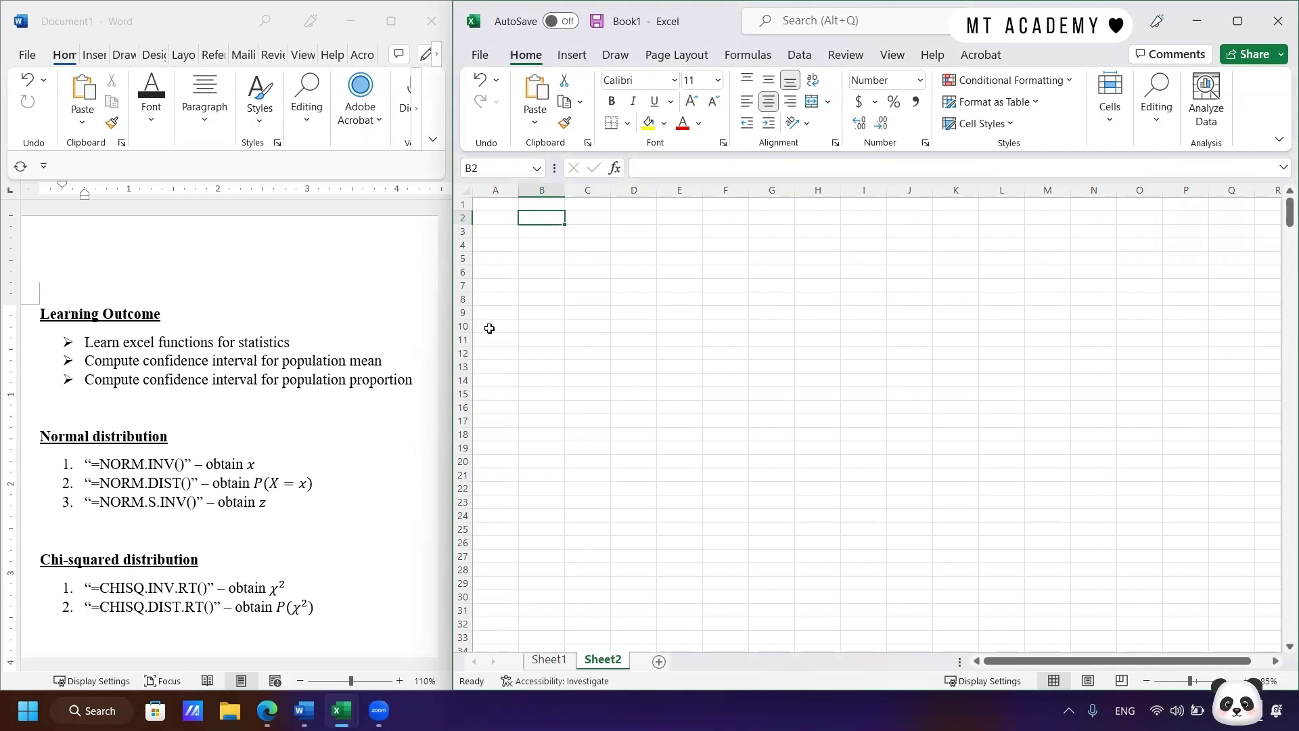
Step: Begin a CHISQ.INV.RT formula in B2, chosen after comparing it with CHISQ.INV
{"action": "type", "text": "=chisq"}
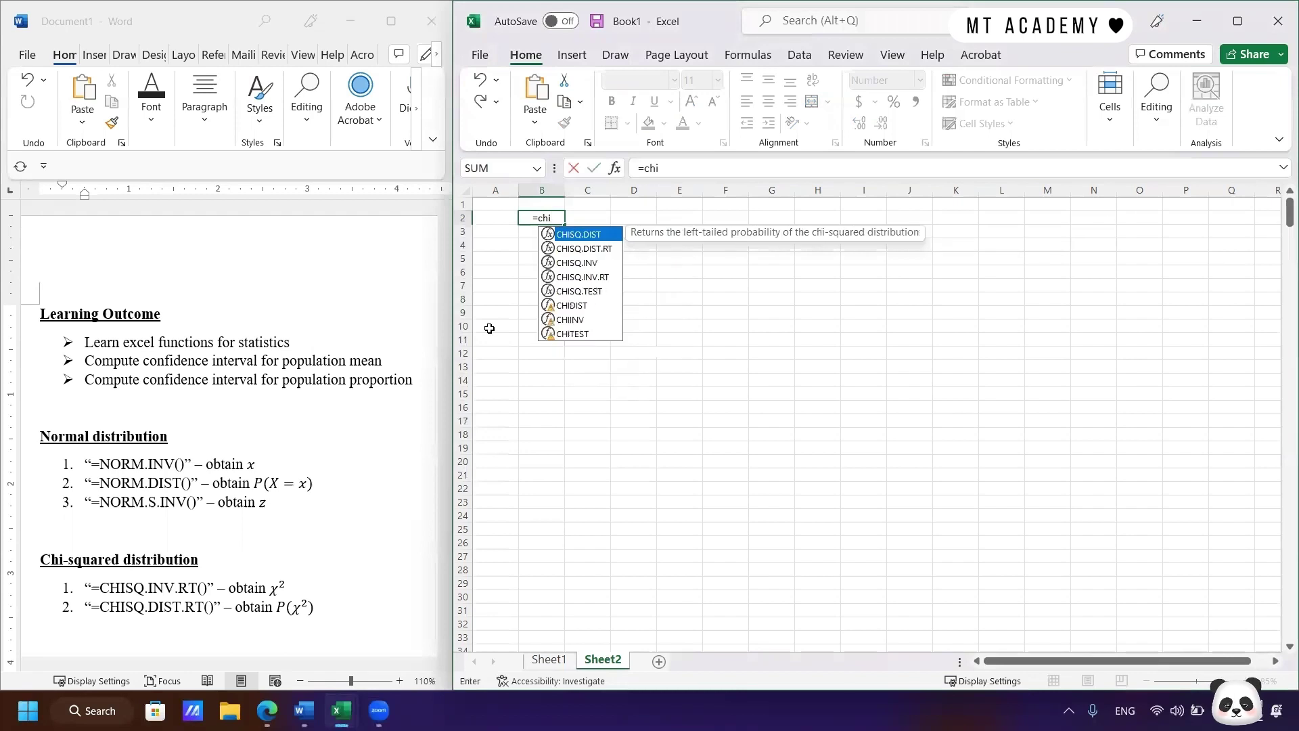
{"action": "left_click", "coordinate": [602, 278]}
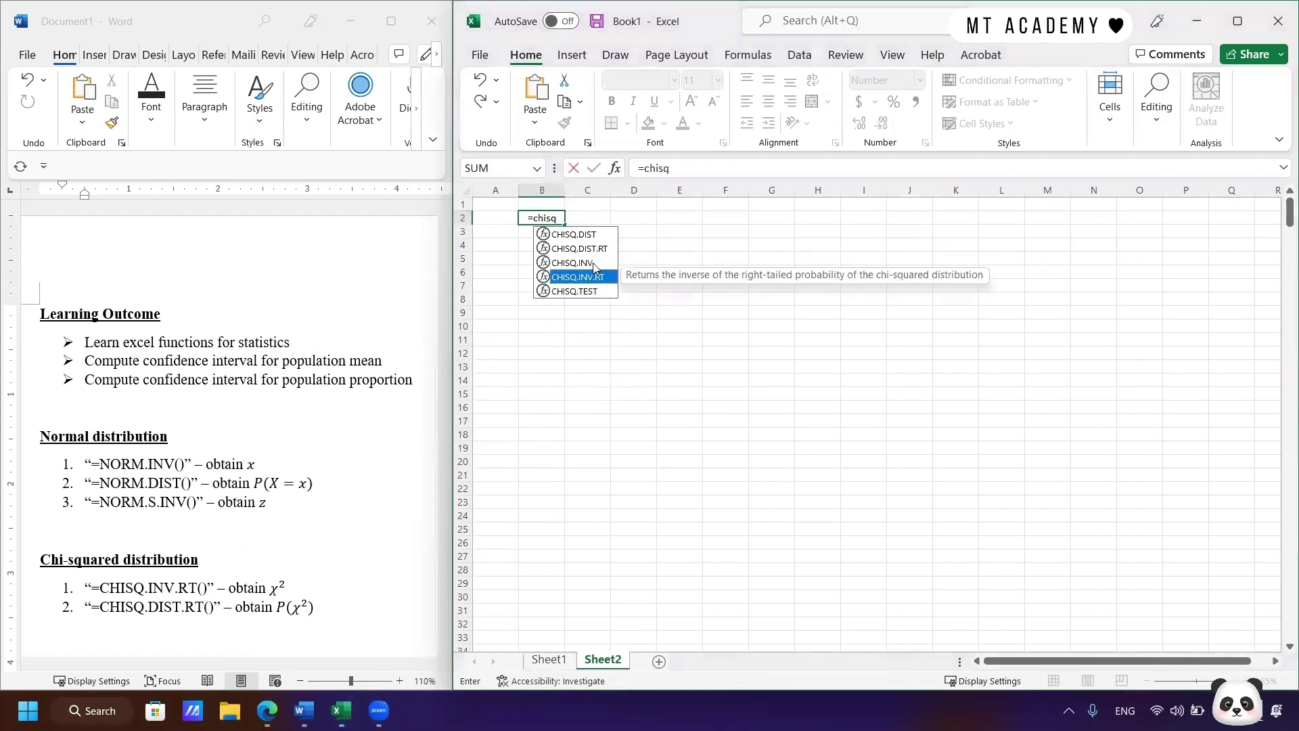
{"action": "left_click", "coordinate": [594, 263]}
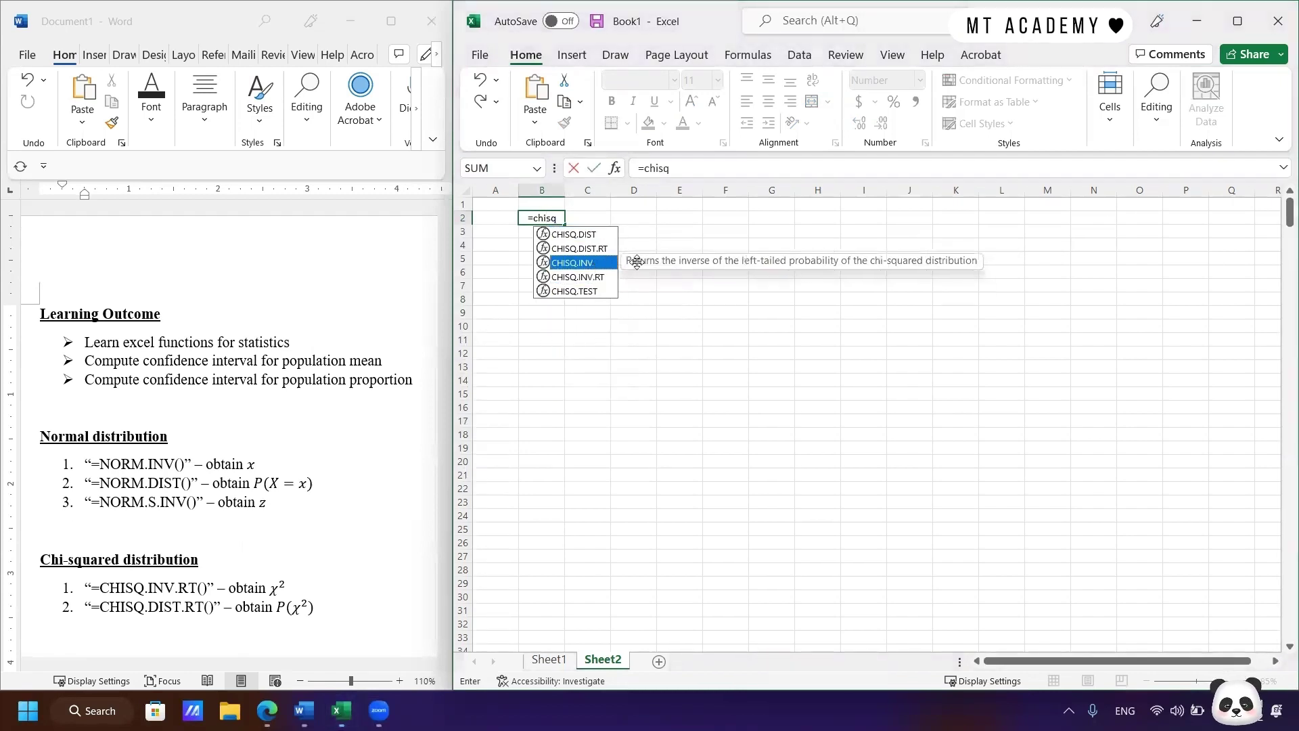
{"action": "left_click", "coordinate": [605, 280]}
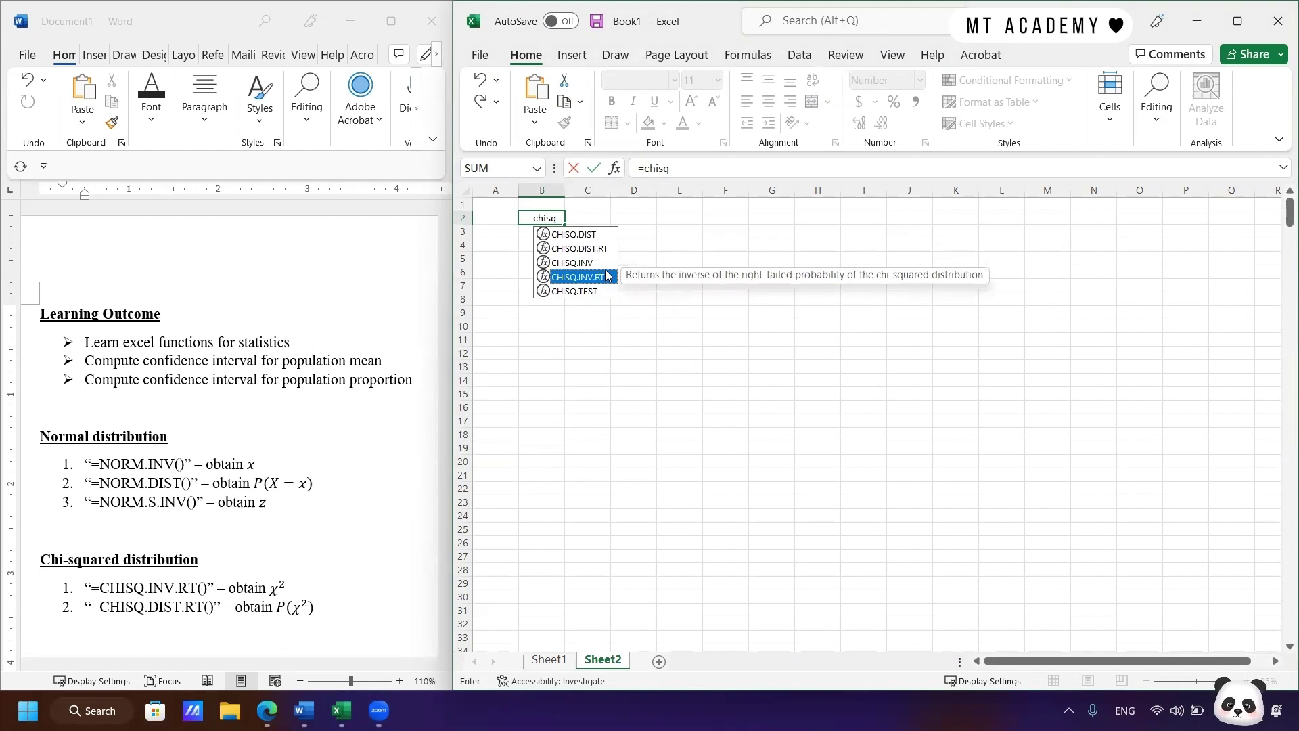
{"action": "left_click", "coordinate": [606, 266]}
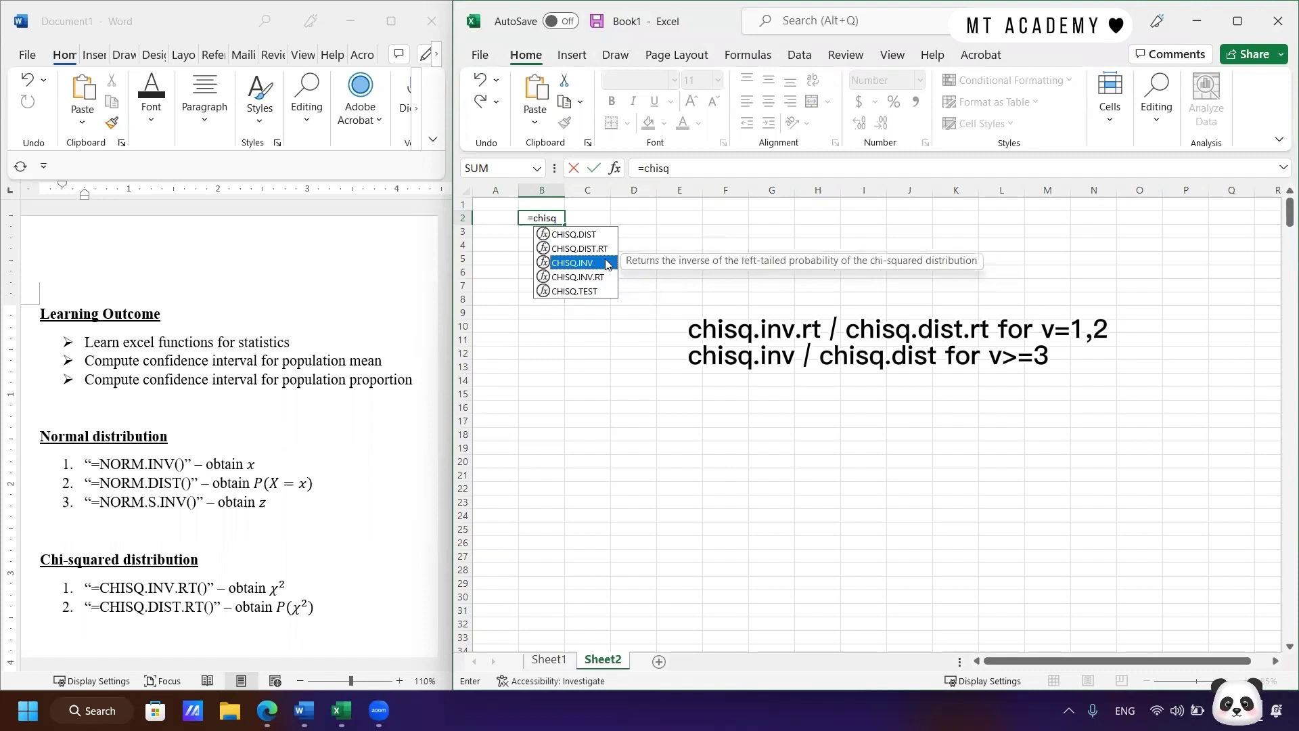
{"action": "double_click", "coordinate": [602, 277]}
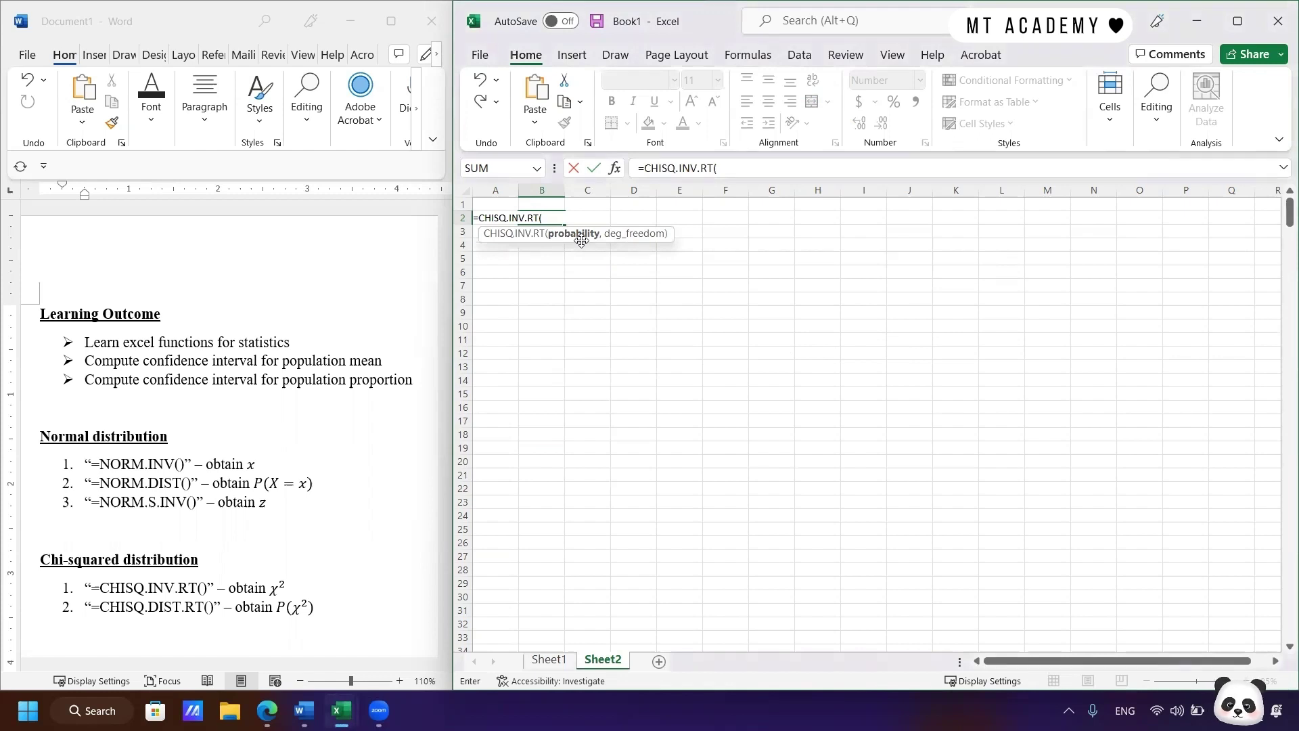
Step: Complete B2 as =CHISQ.INV.RT(RAND(),1) and fill it down through B21
{"action": "type", "text": "rand"}
{"action": "key", "text": "Tab"}
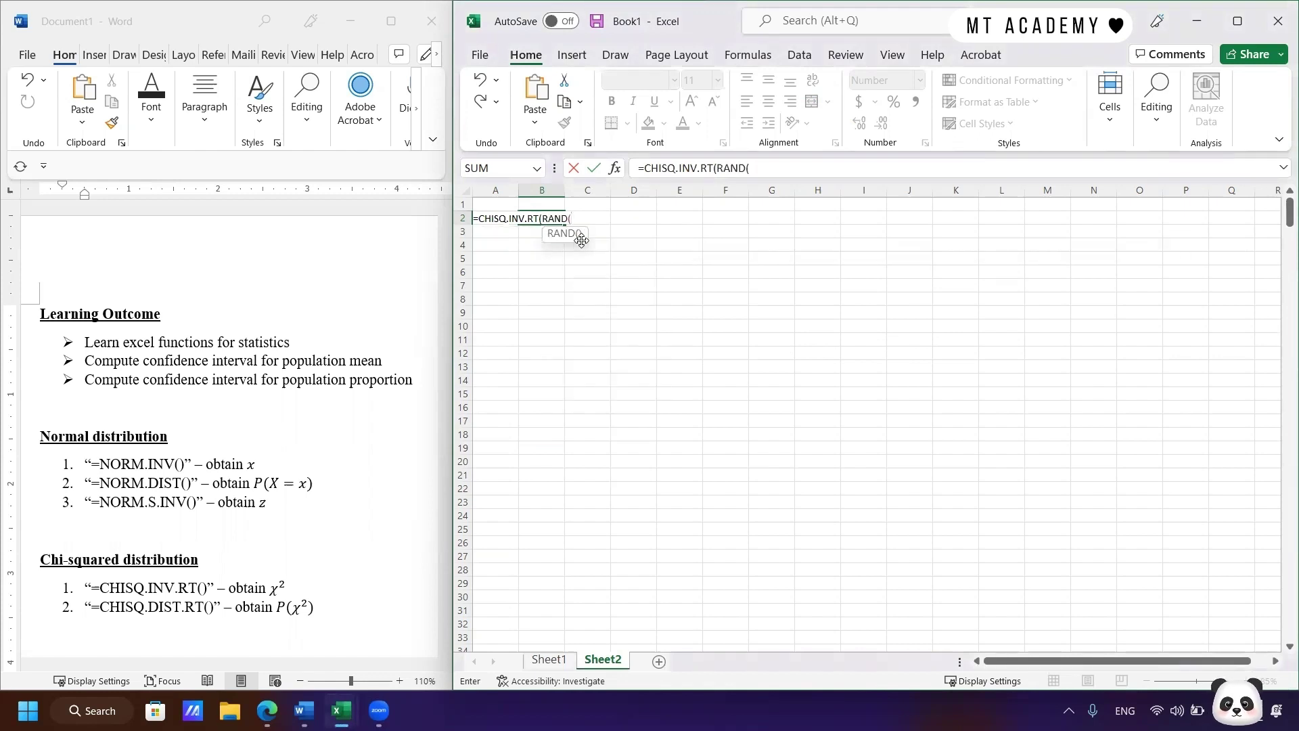
{"action": "type", "text": "),"}
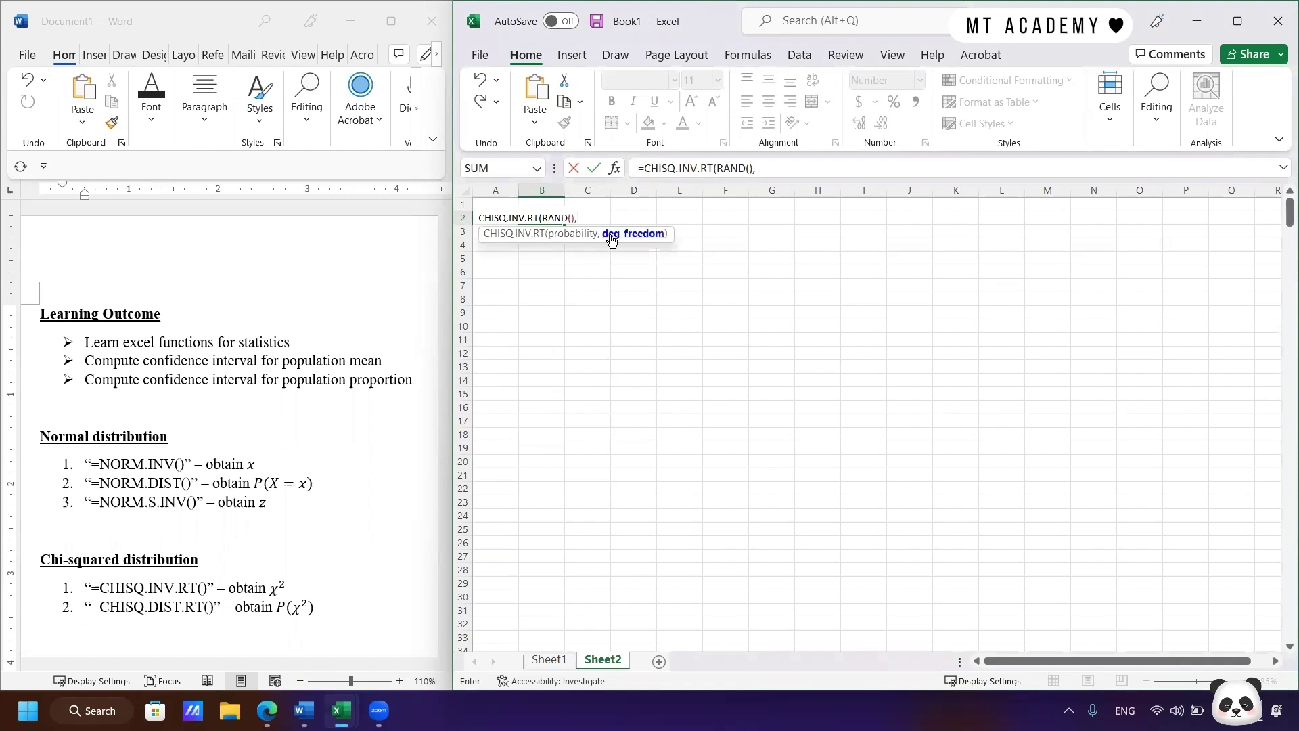
{"action": "type", "text": "1"}
{"action": "key", "text": "Return"}
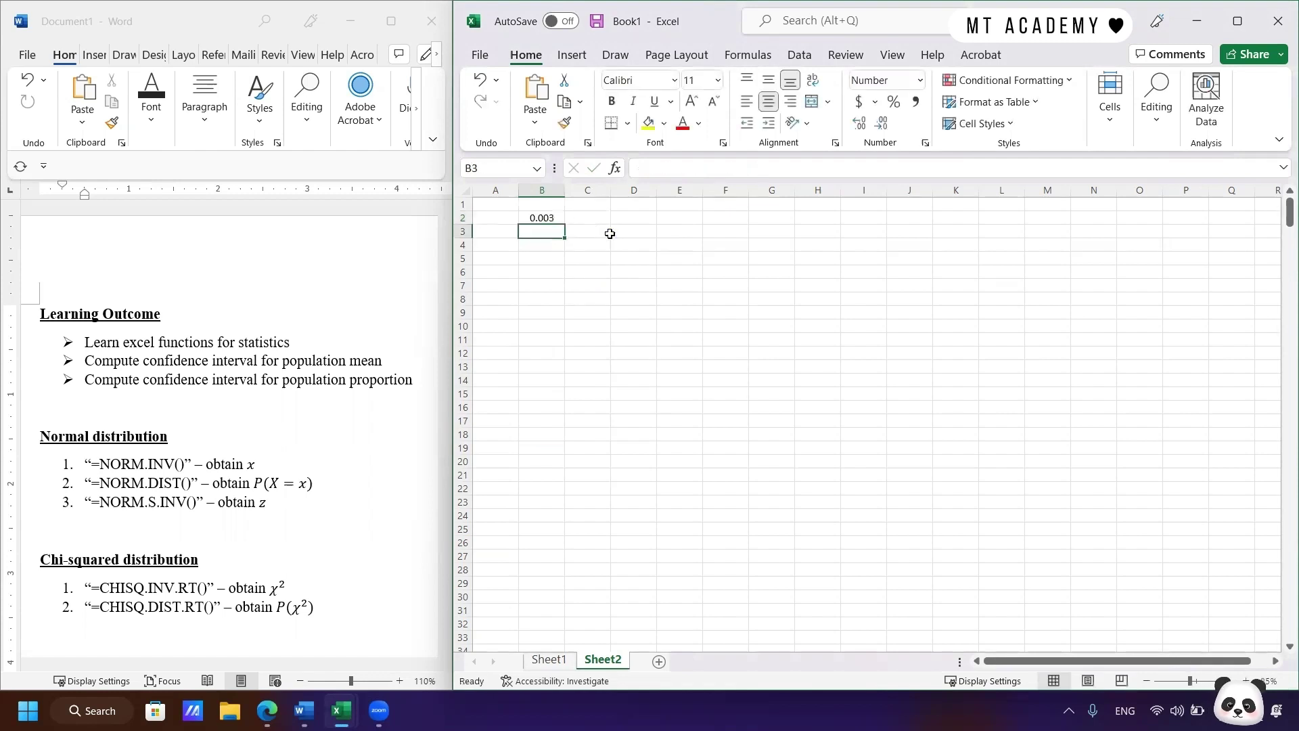
{"action": "left_click", "coordinate": [553, 218]}
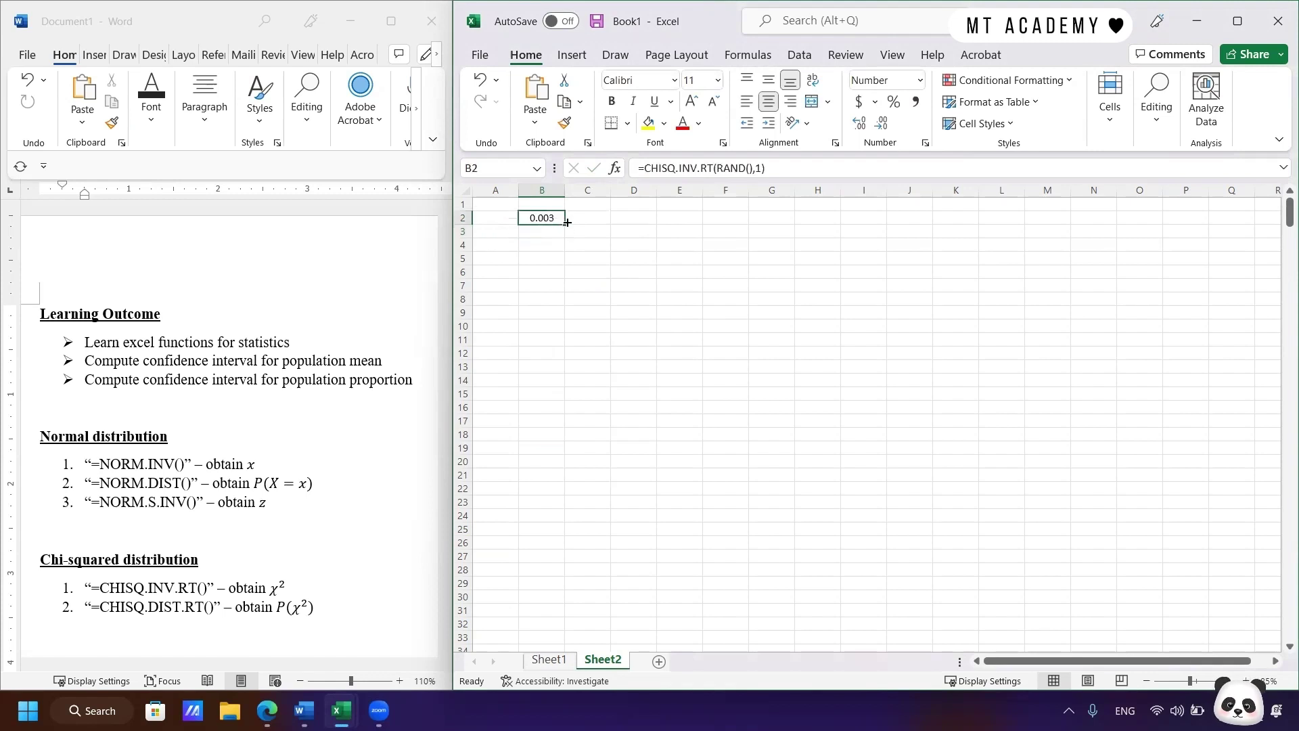
{"action": "left_click_drag", "start_coordinate": [564, 223], "coordinate": [562, 372]}
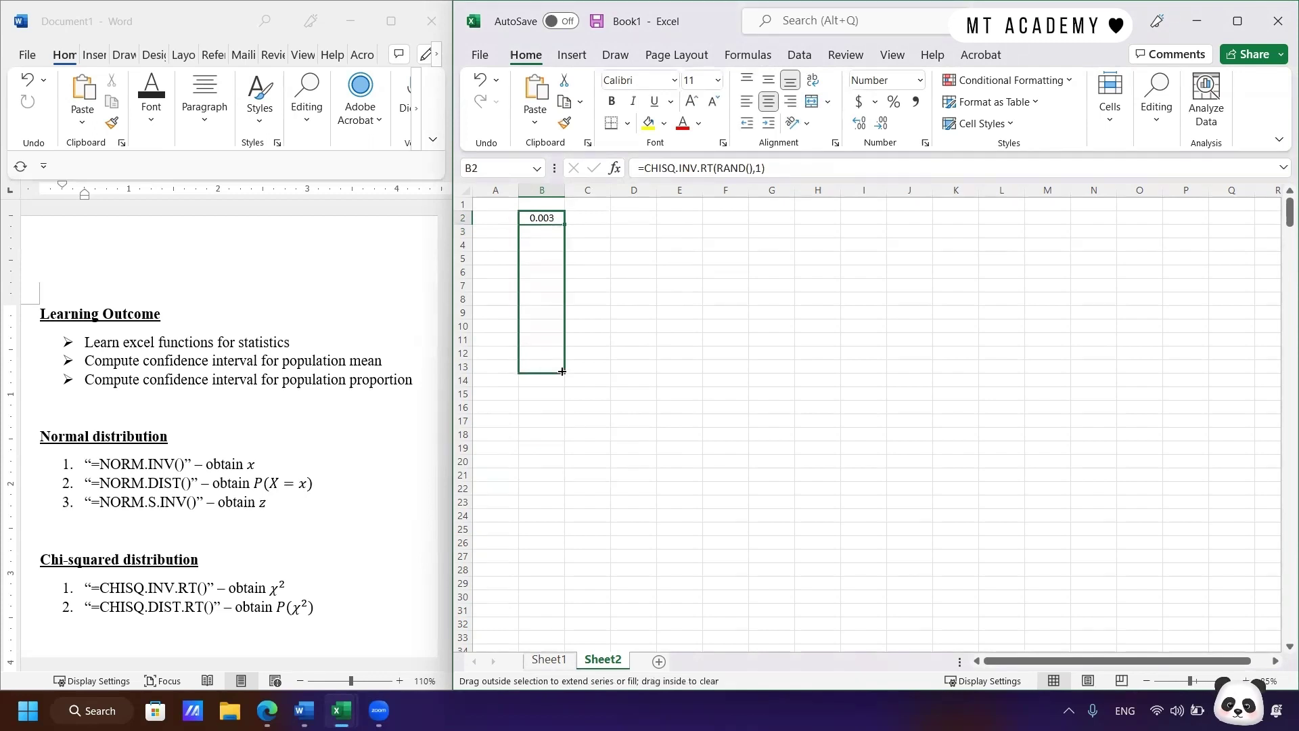
{"action": "left_click_drag", "start_coordinate": [562, 371], "coordinate": [561, 481]}
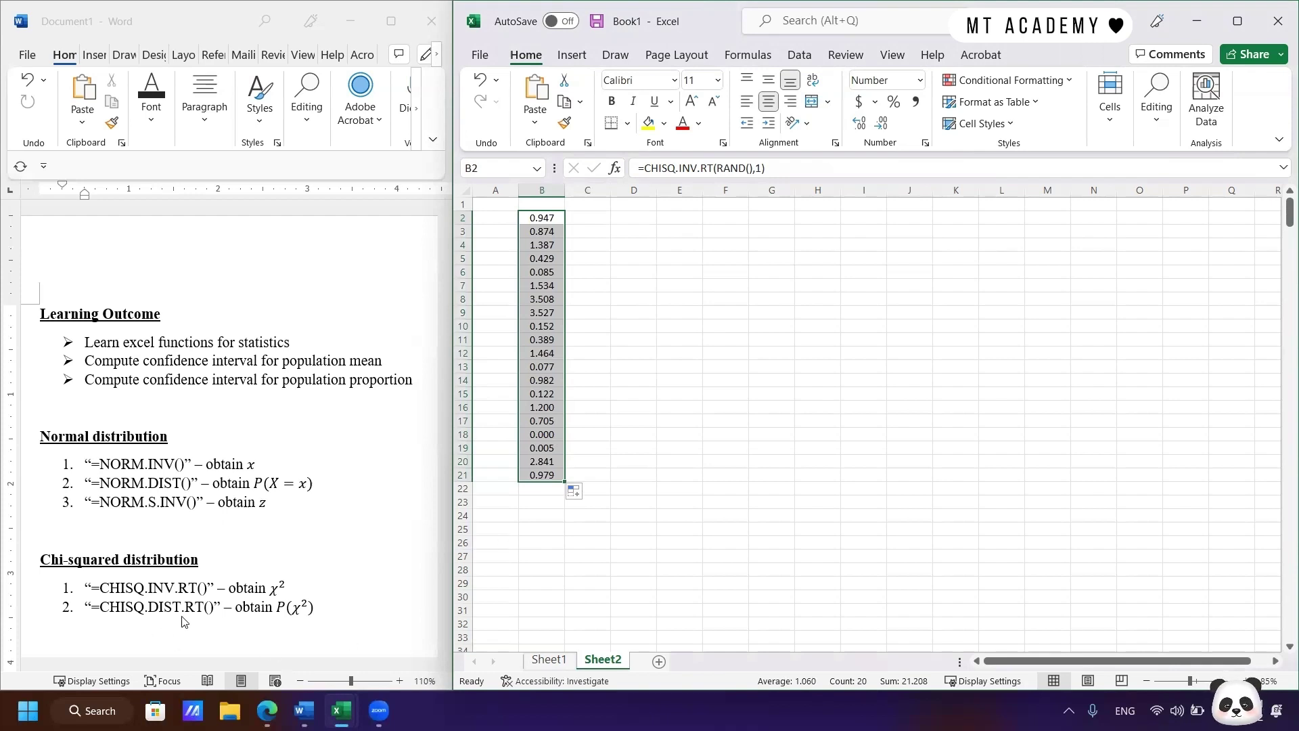
Step: Enter =CHISQ.DIST.RT(B2,1) in C2, chosen over the left-tailed CHISQ.DIST
{"action": "left_click", "coordinate": [583, 271]}
{"action": "left_click", "coordinate": [585, 230]}
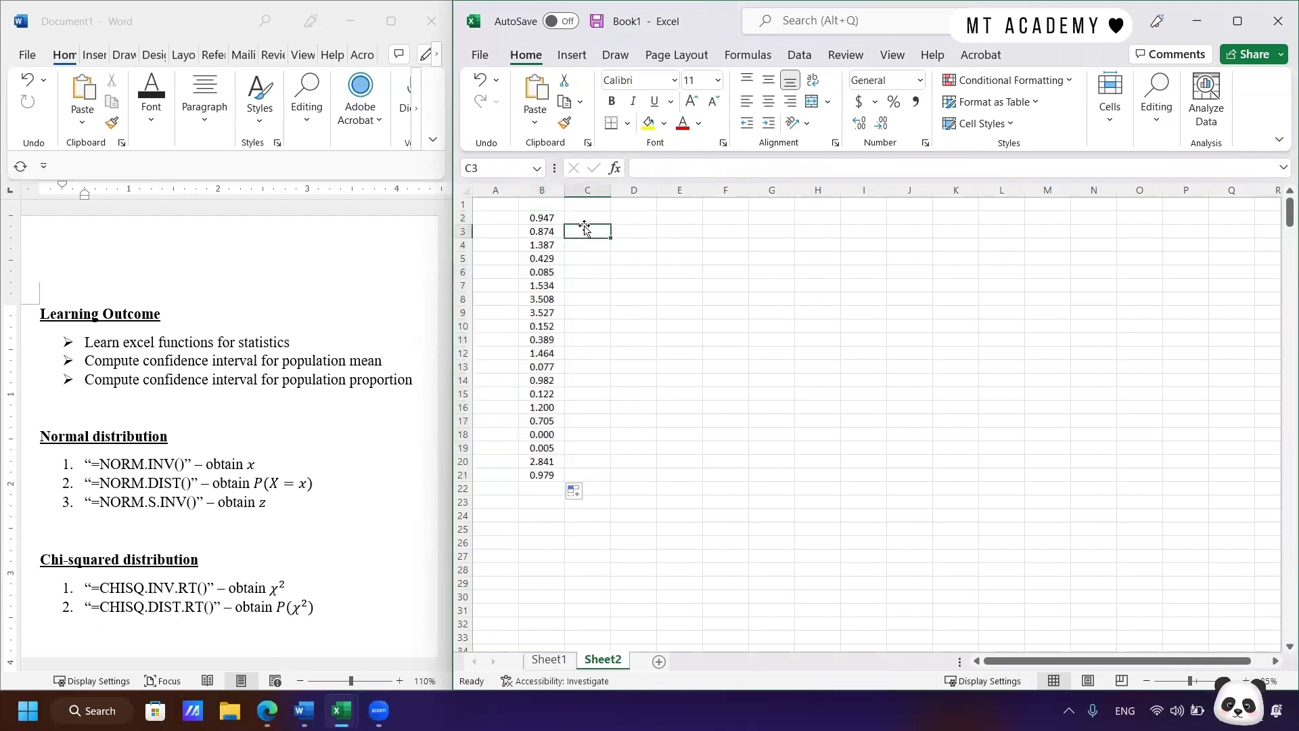
{"action": "left_click", "coordinate": [588, 215]}
{"action": "type", "text": "=chis"}
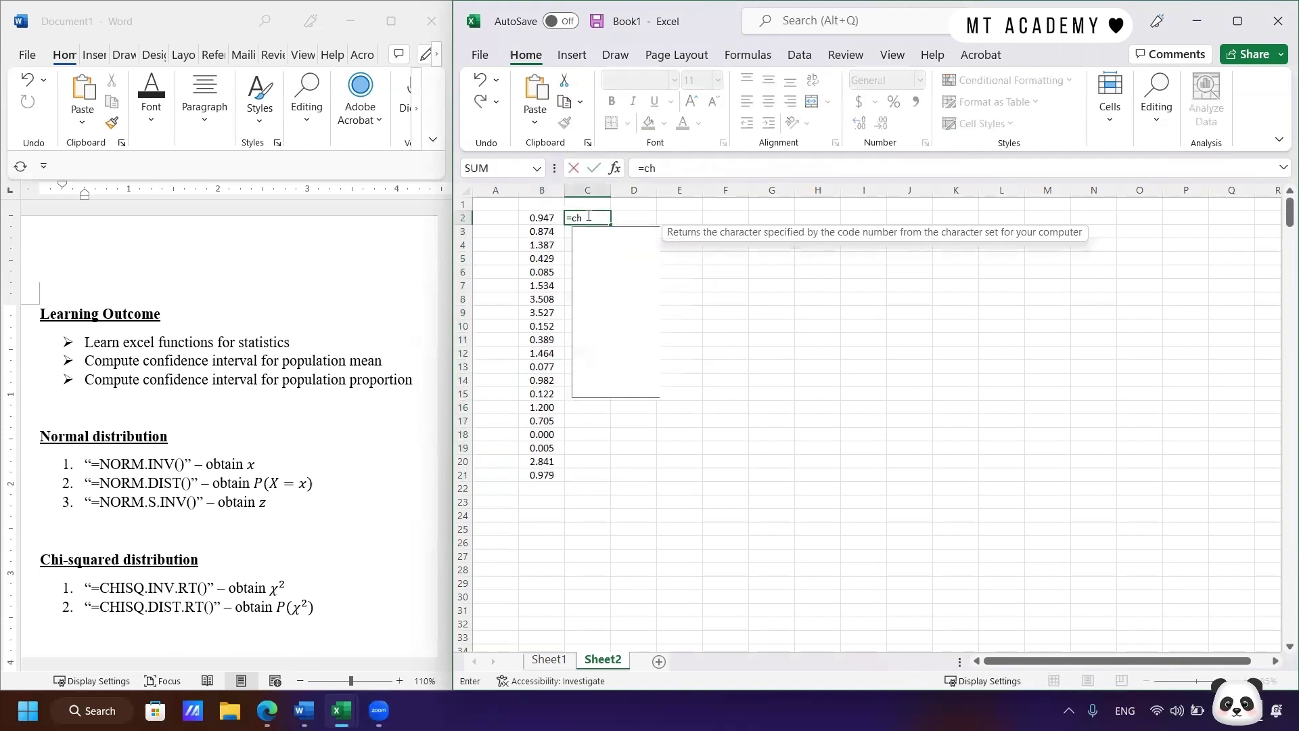
{"action": "left_click", "coordinate": [636, 249]}
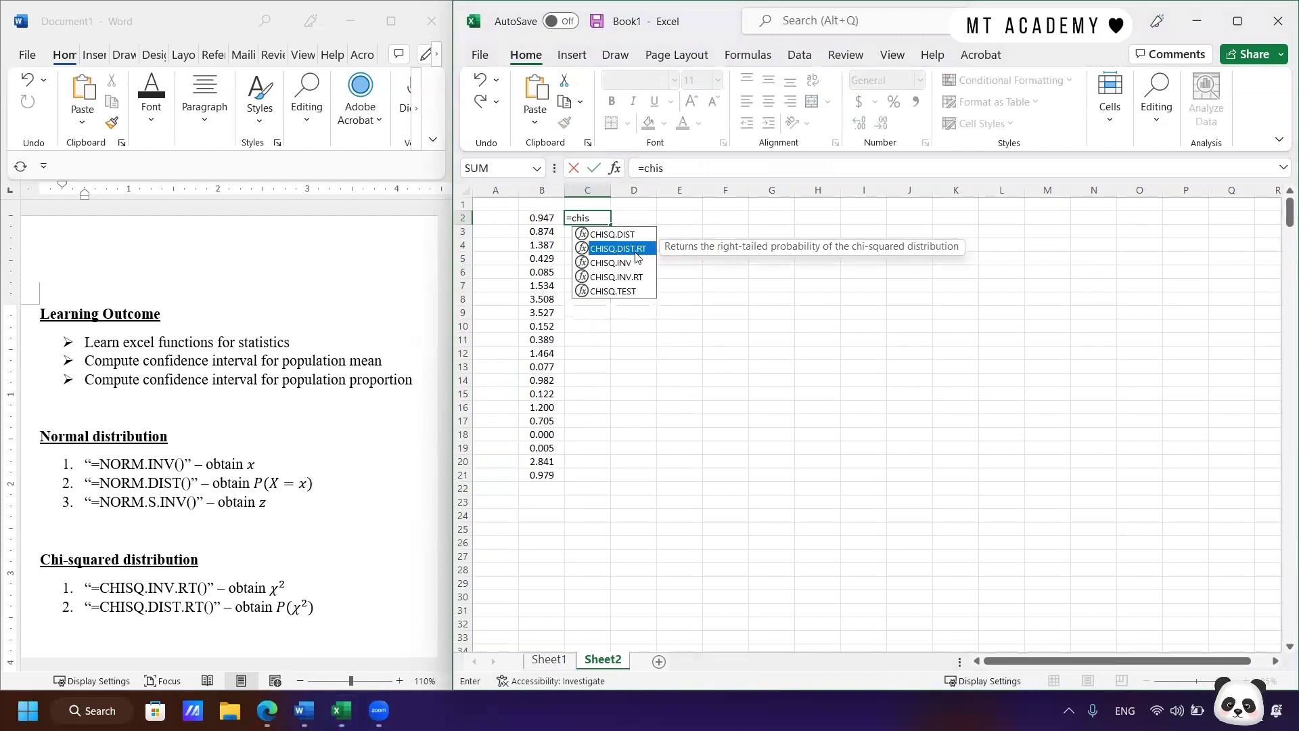
{"action": "left_click", "coordinate": [631, 237]}
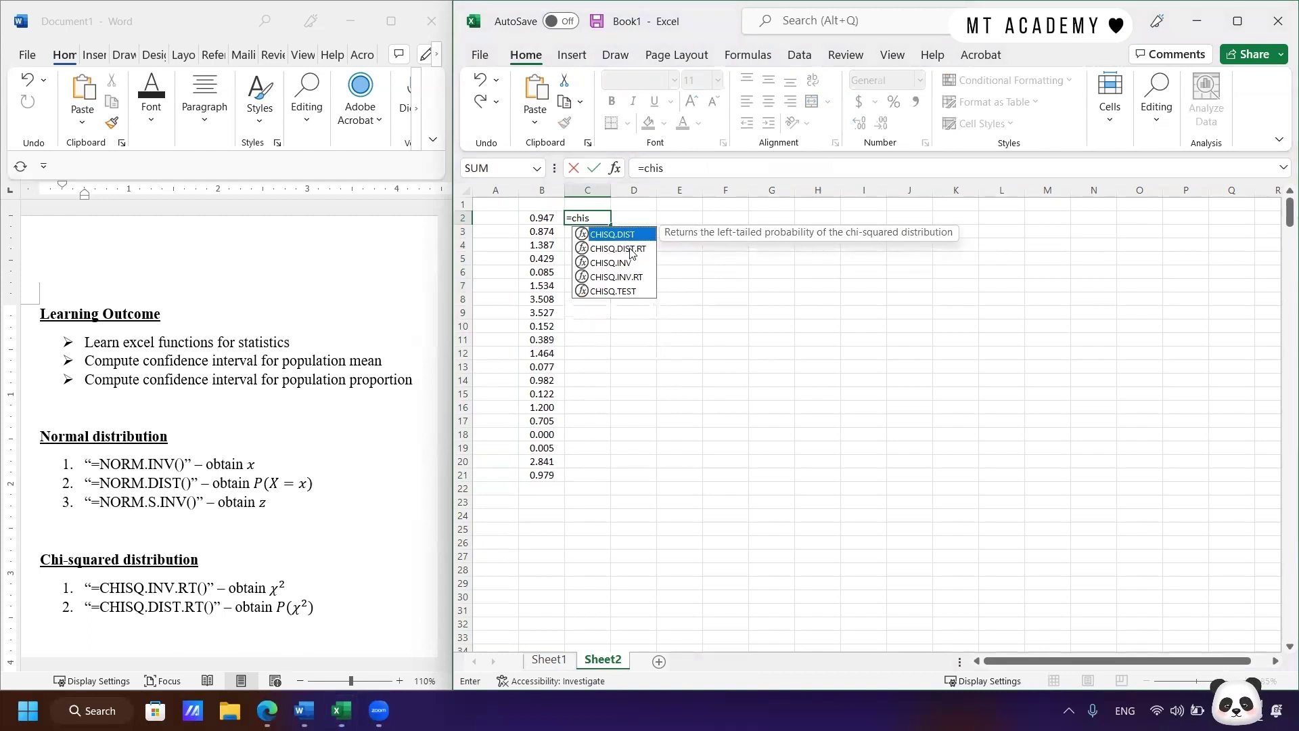
{"action": "left_click", "coordinate": [629, 249]}
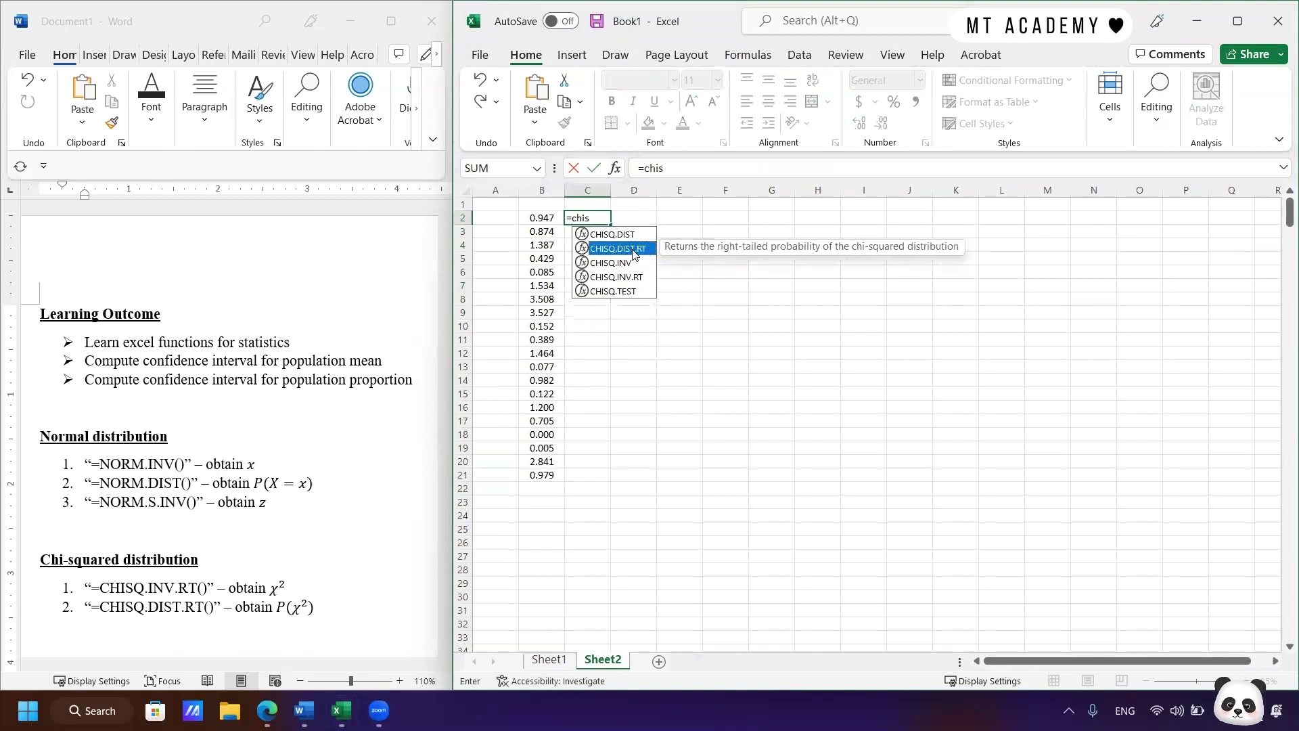
{"action": "double_click", "coordinate": [631, 250]}
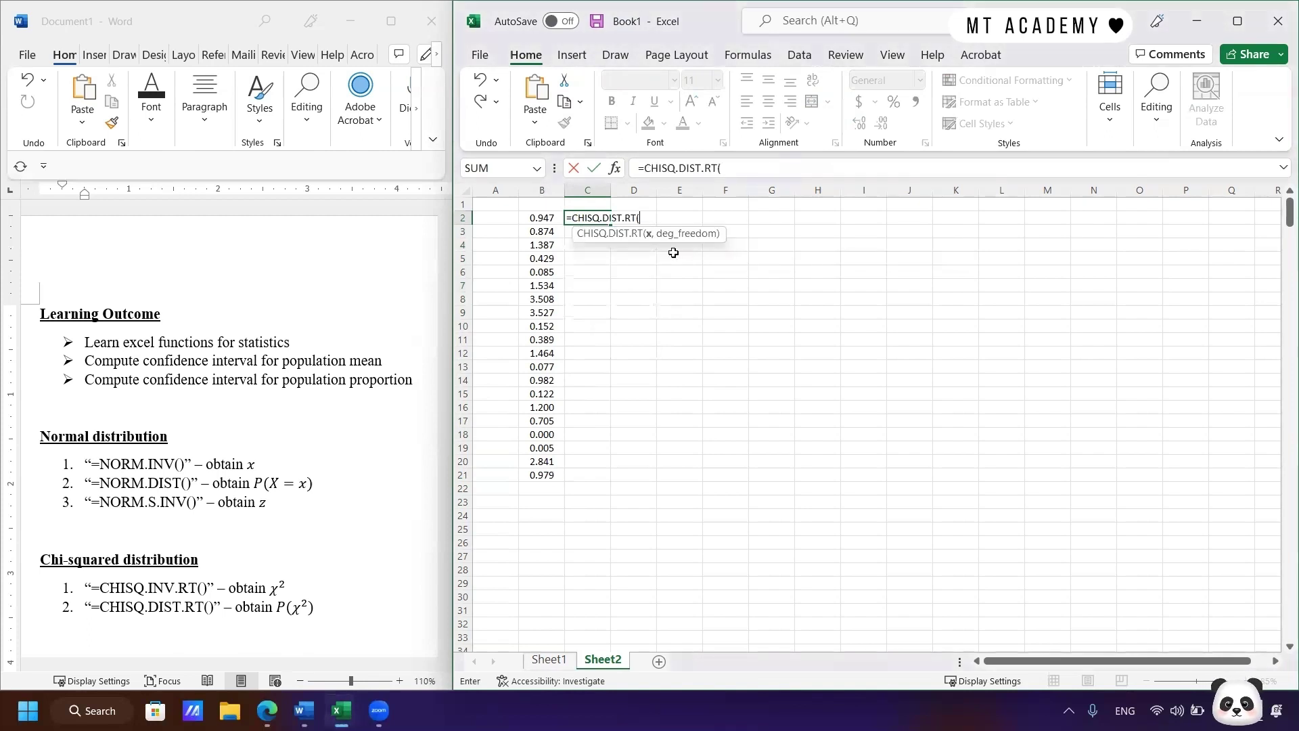
{"action": "left_click", "coordinate": [545, 217]}
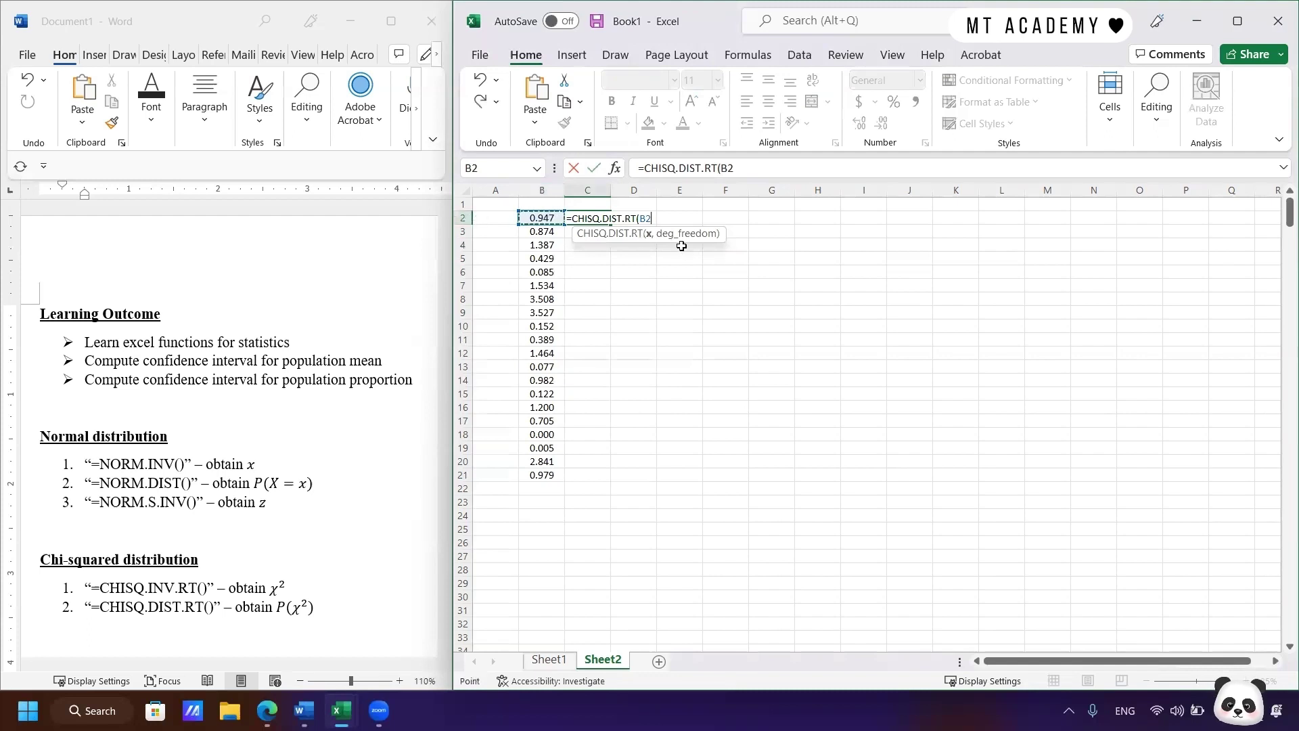
{"action": "type", "text": ",1)"}
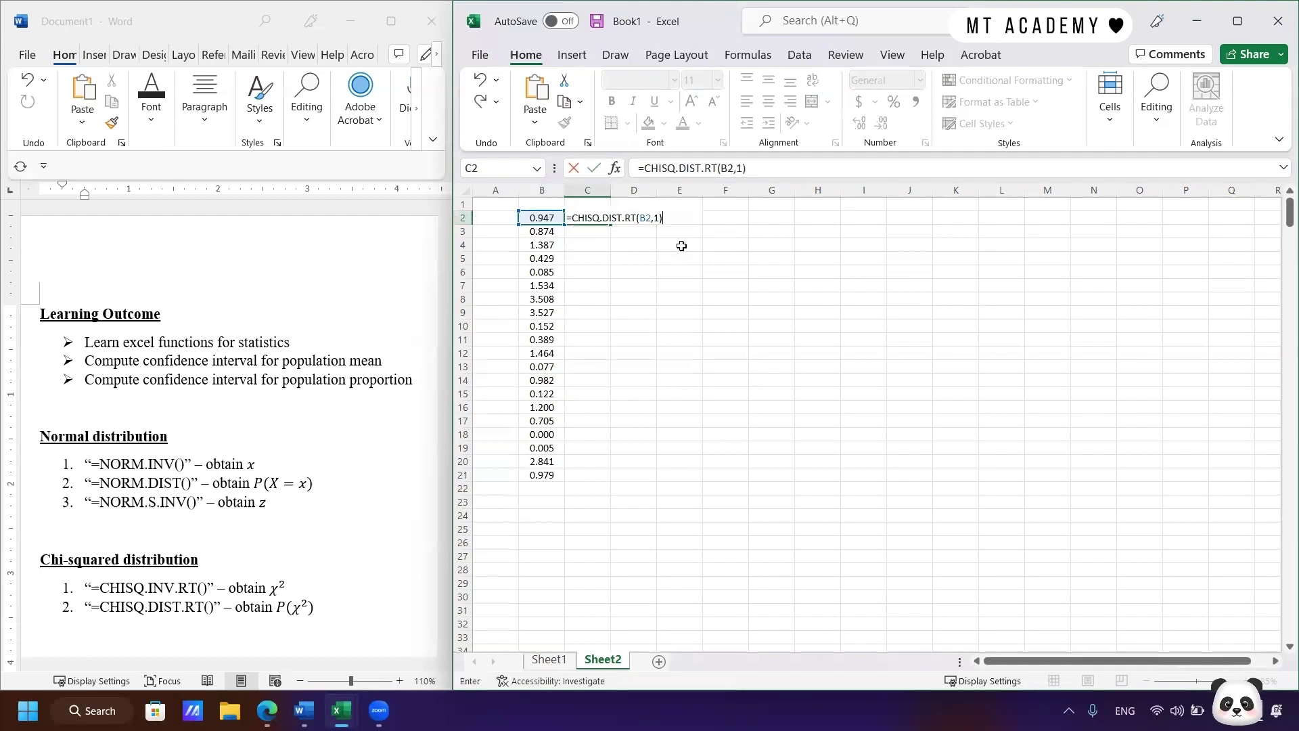
{"action": "key", "text": "Return"}
Step: Fill the C2 probability formula down to C21 and select B2:C21
{"action": "left_click", "coordinate": [594, 217]}
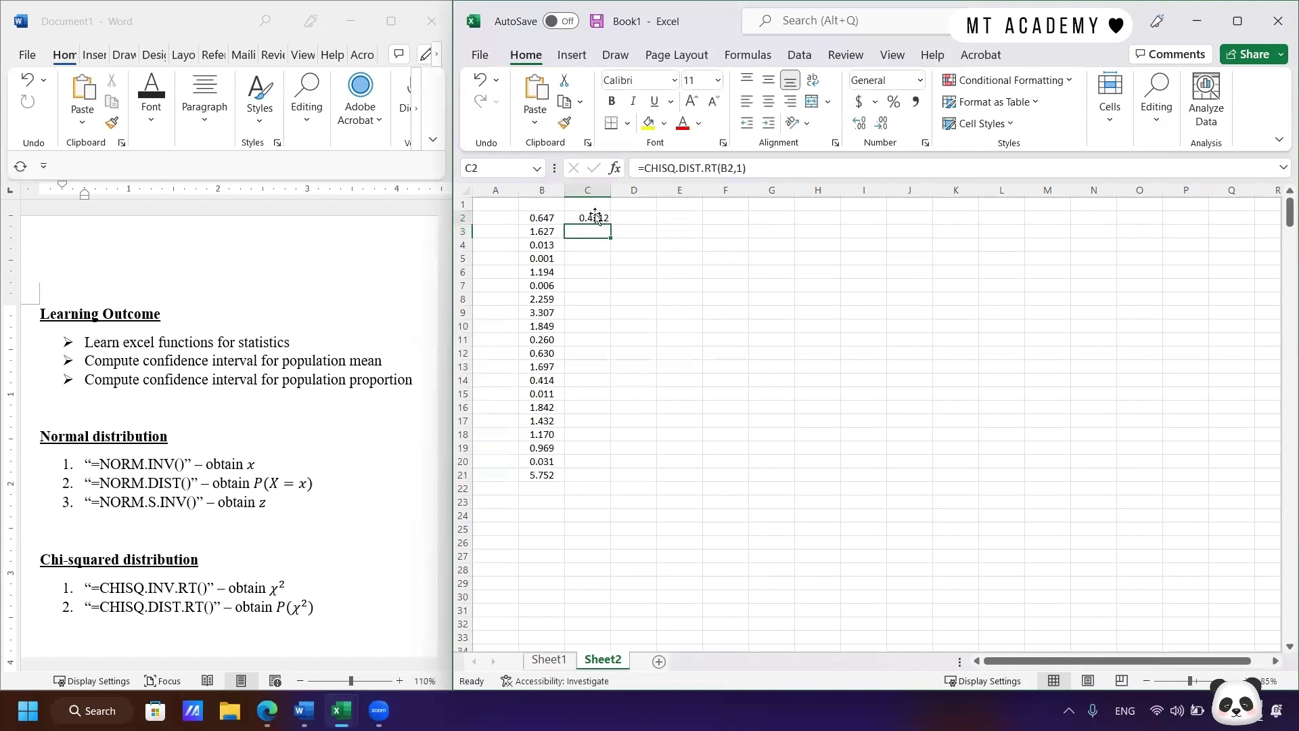
{"action": "double_click", "coordinate": [608, 223]}
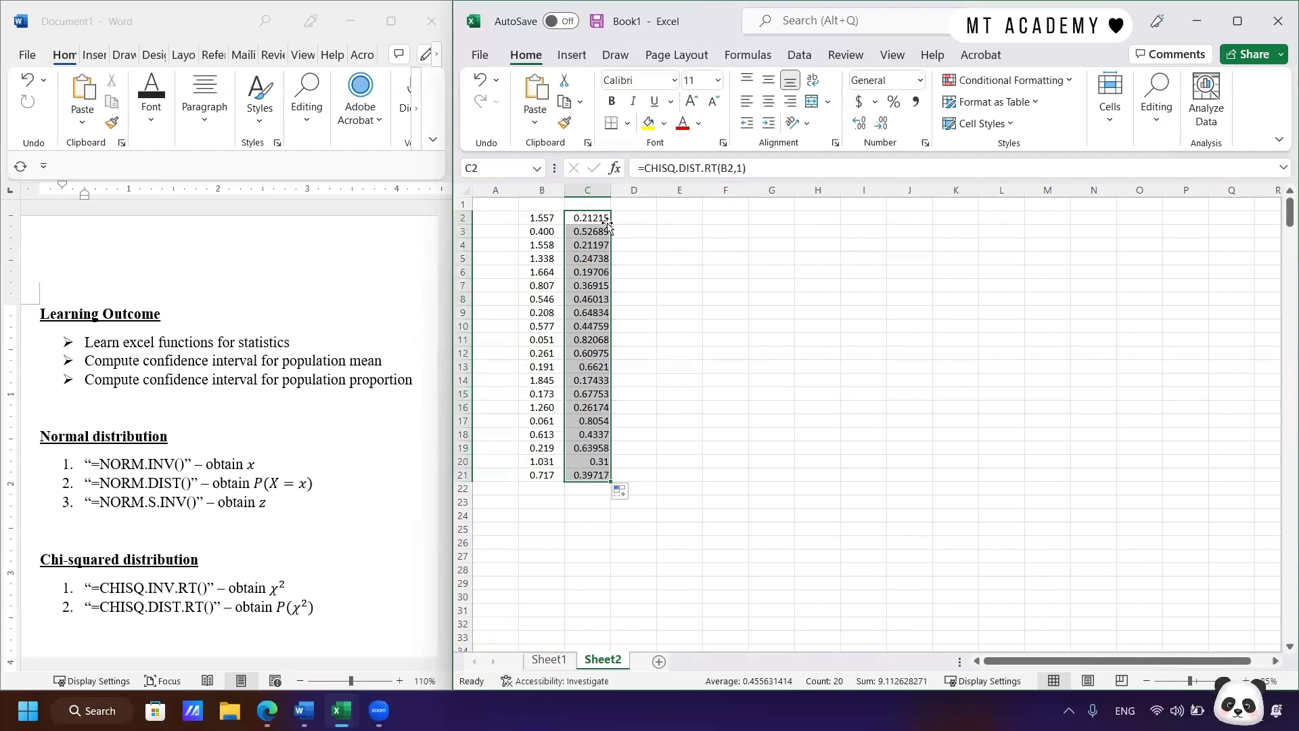
{"action": "left_click_drag", "start_coordinate": [542, 217], "coordinate": [598, 474]}
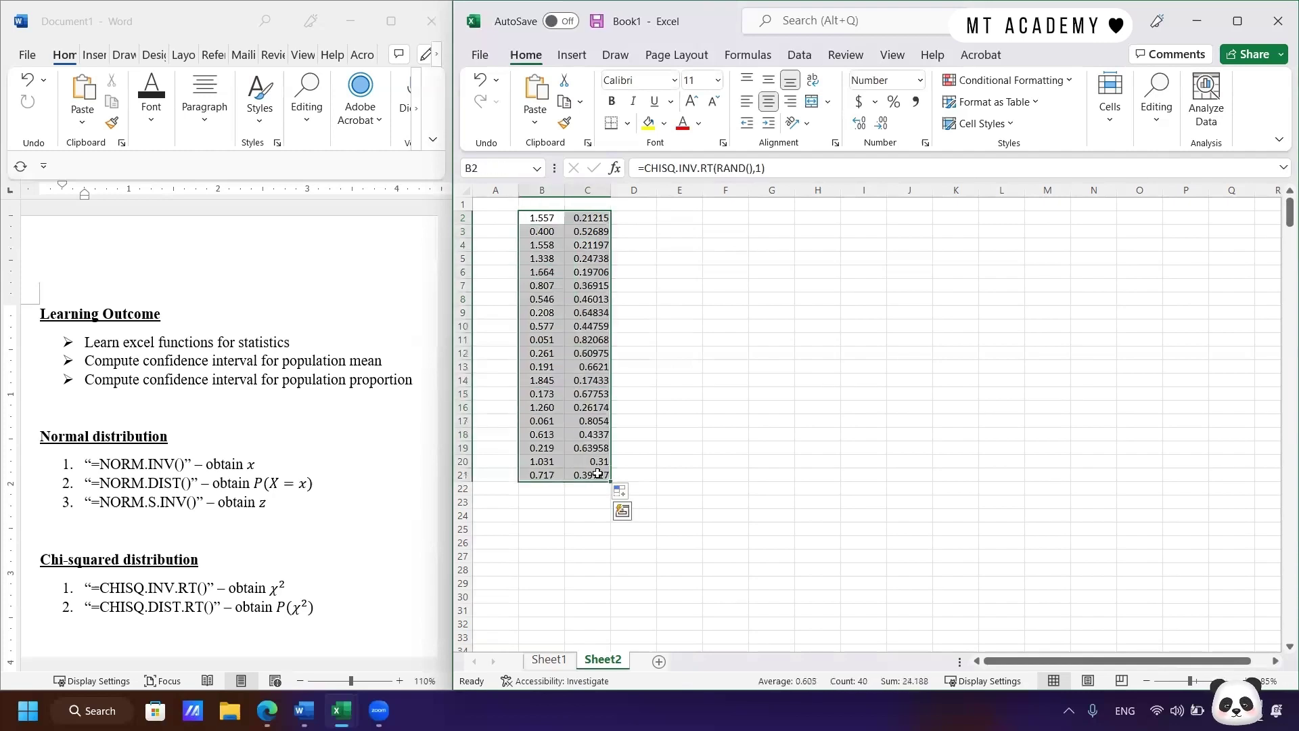
Step: Insert the recommended scatter chart of B2:C21 and move it beside the data
{"action": "left_click", "coordinate": [571, 54]}
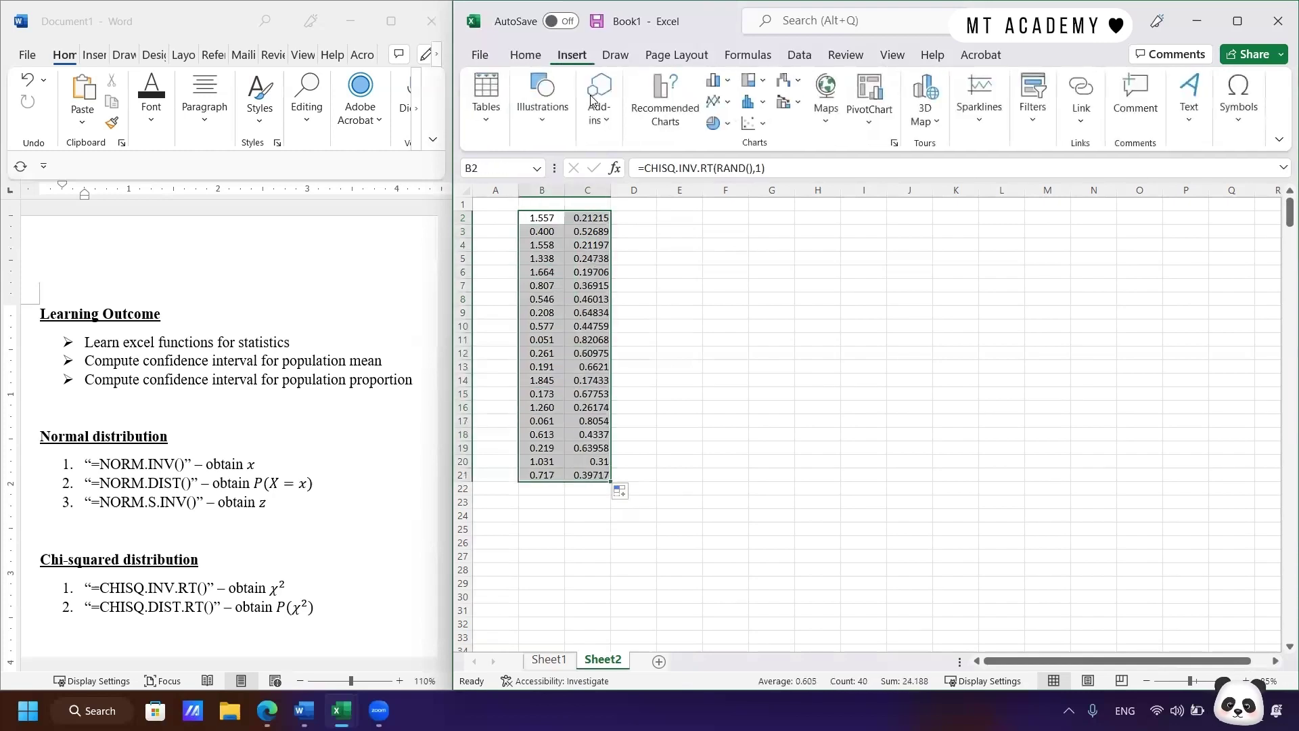
{"action": "left_click", "coordinate": [661, 112]}
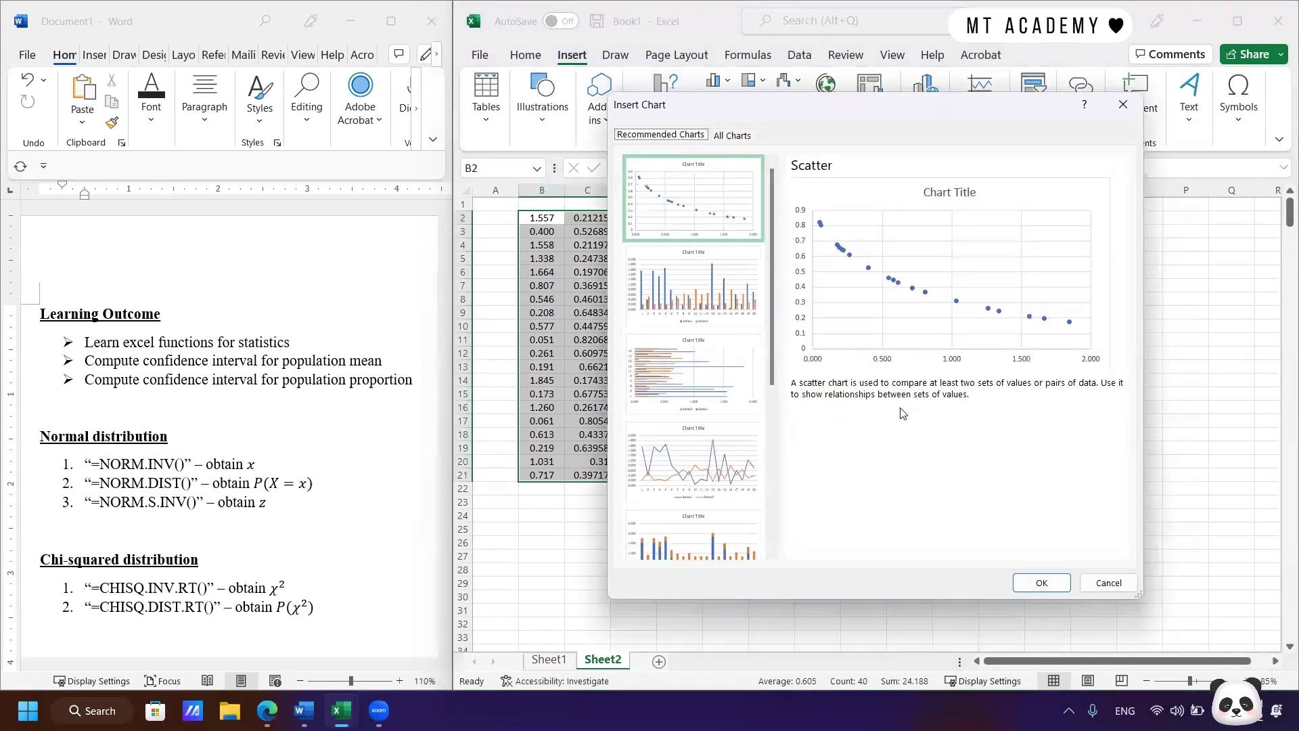
{"action": "left_click", "coordinate": [1042, 583]}
{"action": "left_click_drag", "start_coordinate": [992, 334], "coordinate": [989, 264]}
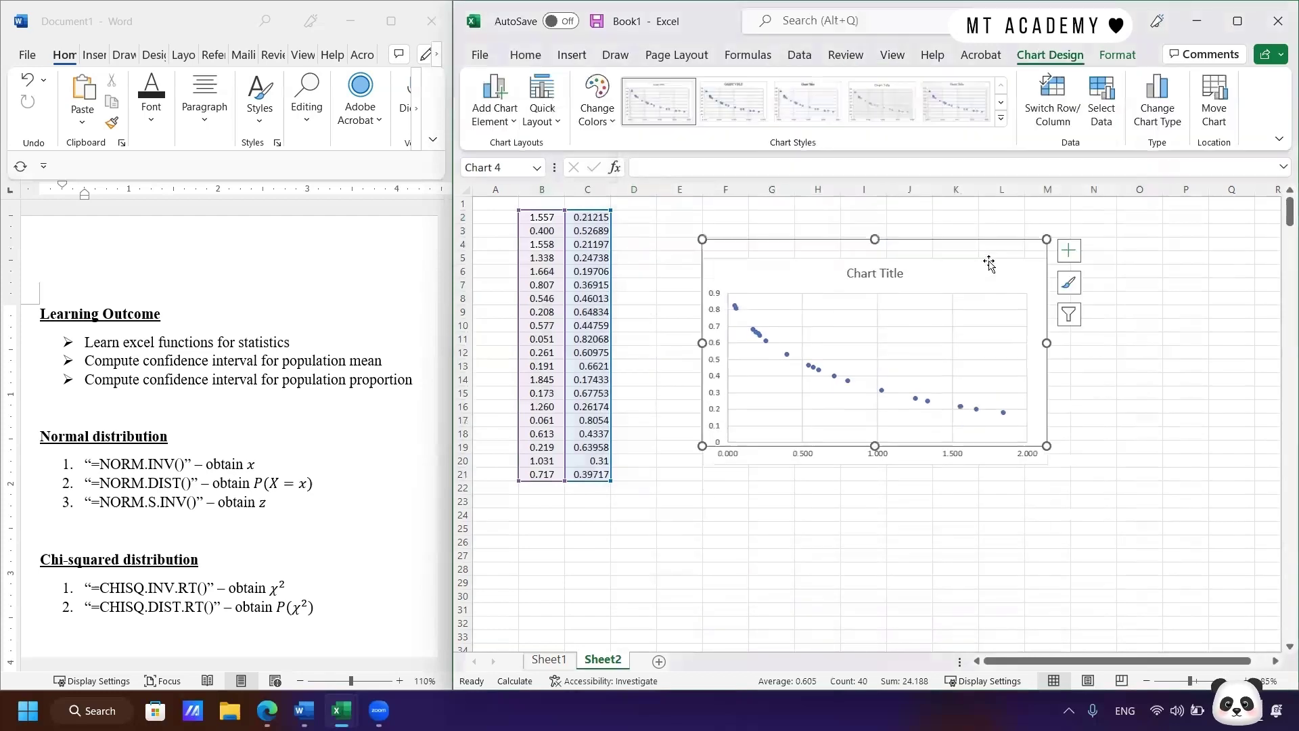